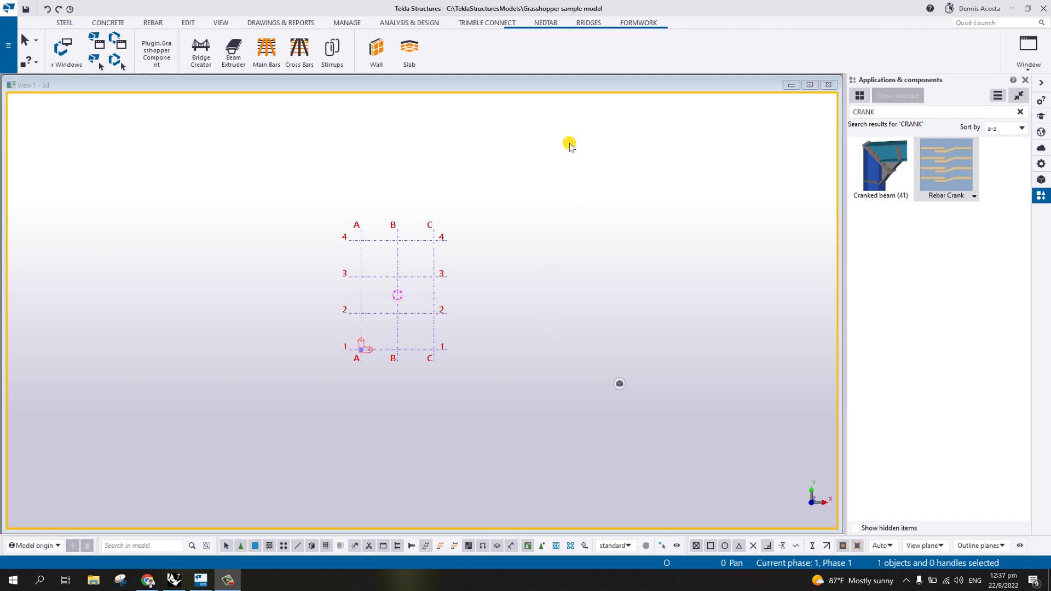
left_click(583, 25)
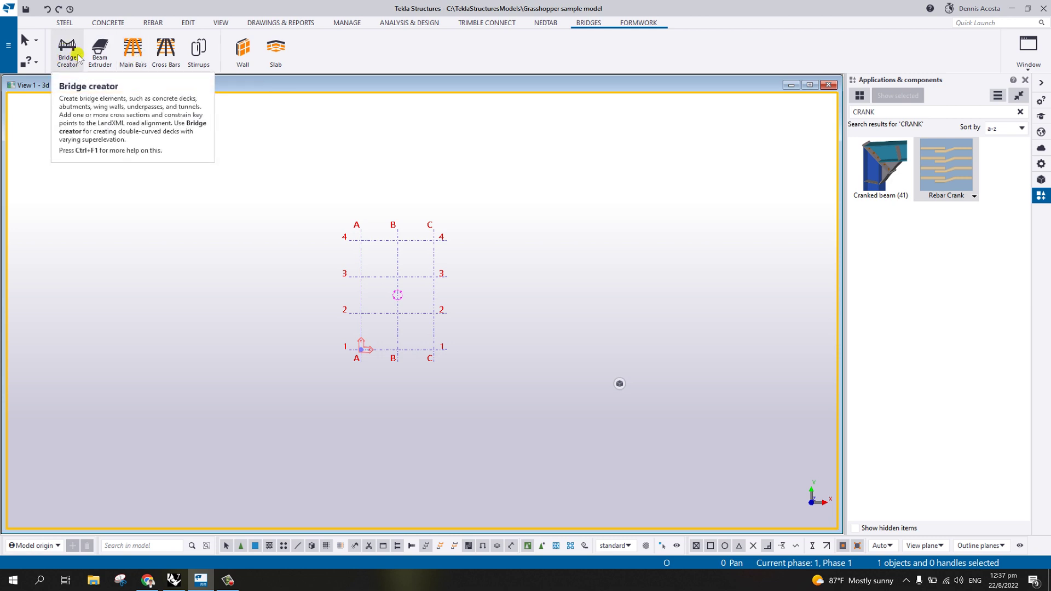
scroll(475, 267, "up", 3)
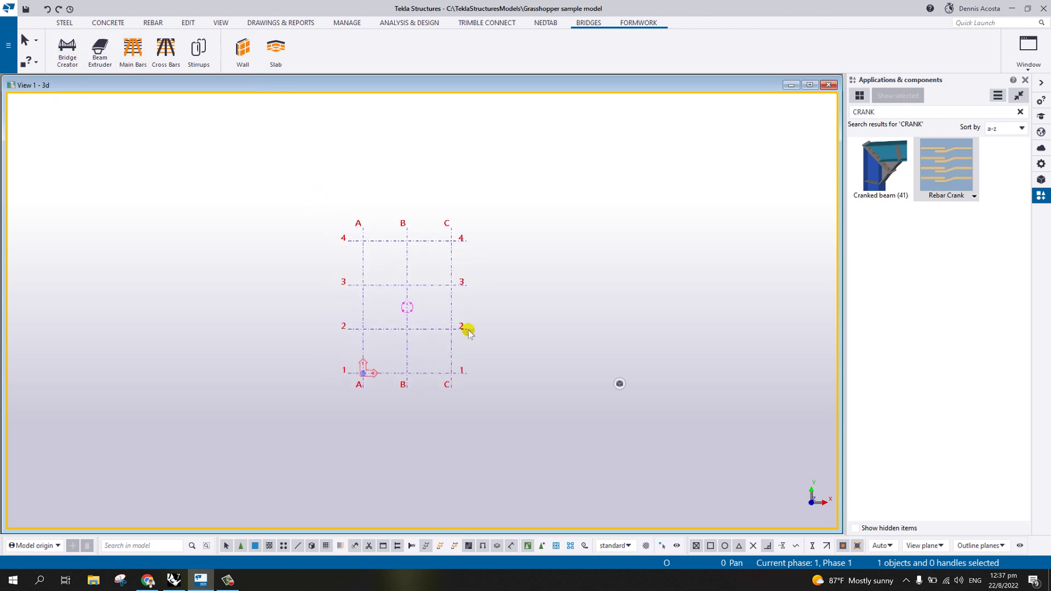
scroll(475, 330, "up", 3)
scroll(492, 346, "down", 4)
scroll(493, 346, "up", 3)
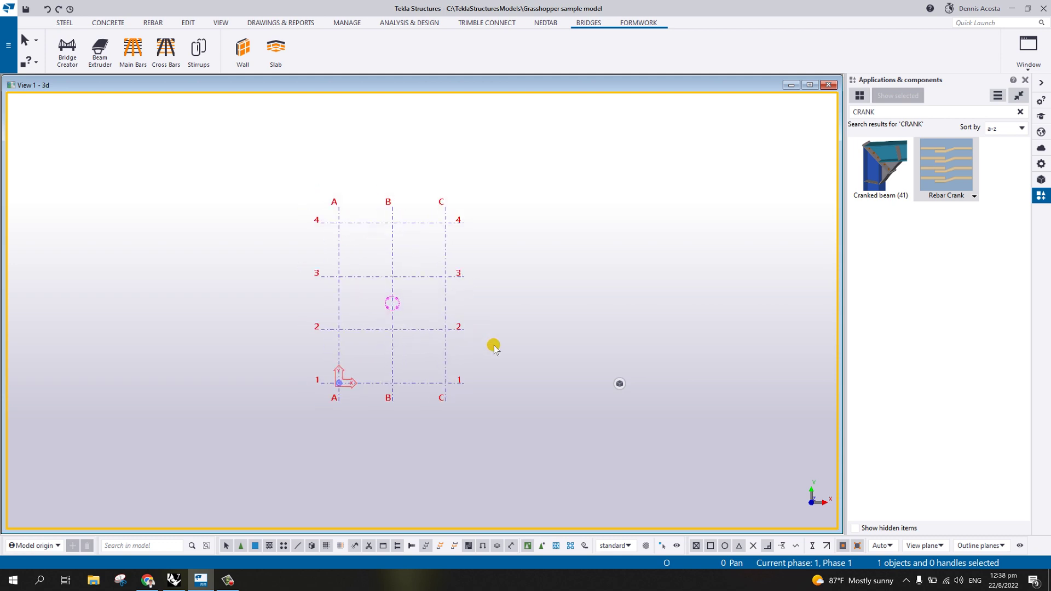
scroll(495, 306, "down", 1)
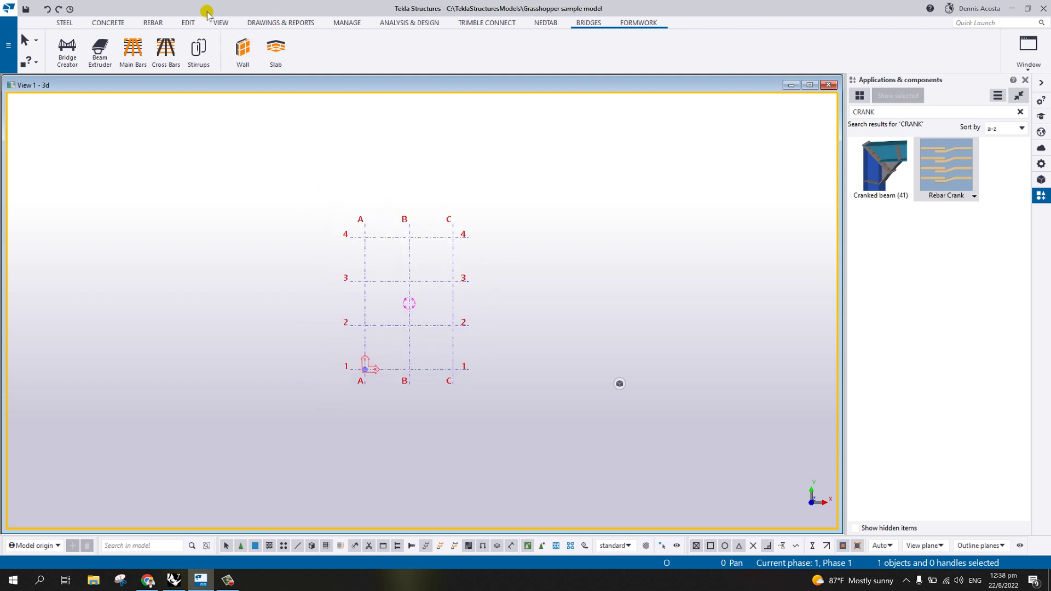
Start a construction polycurve in tangent-arc mode and draw its first arc from below grid corner A-1 up to the left of the grid
left_click(189, 23)
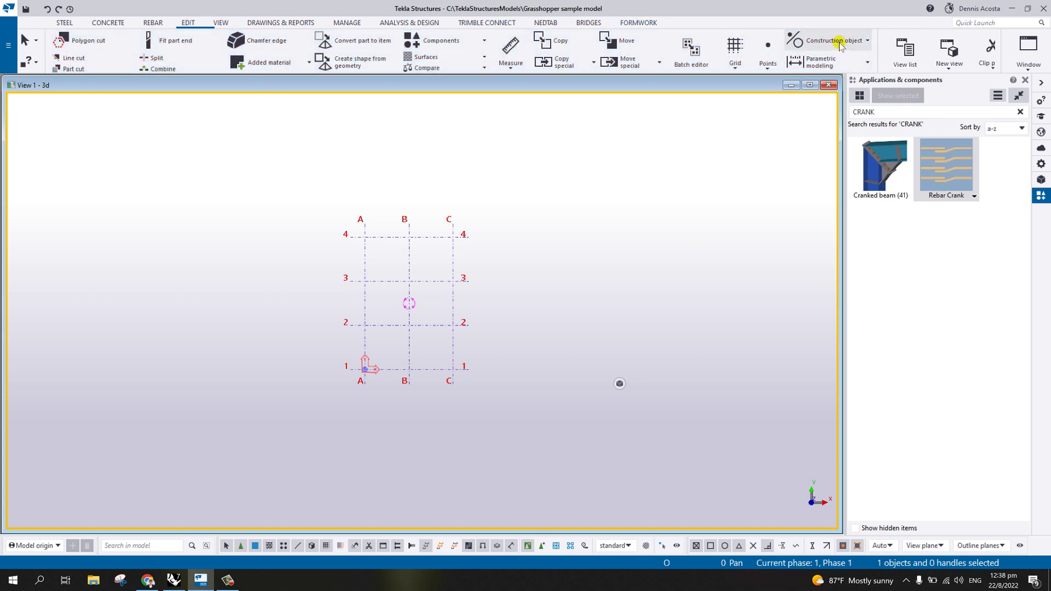
left_click(863, 41)
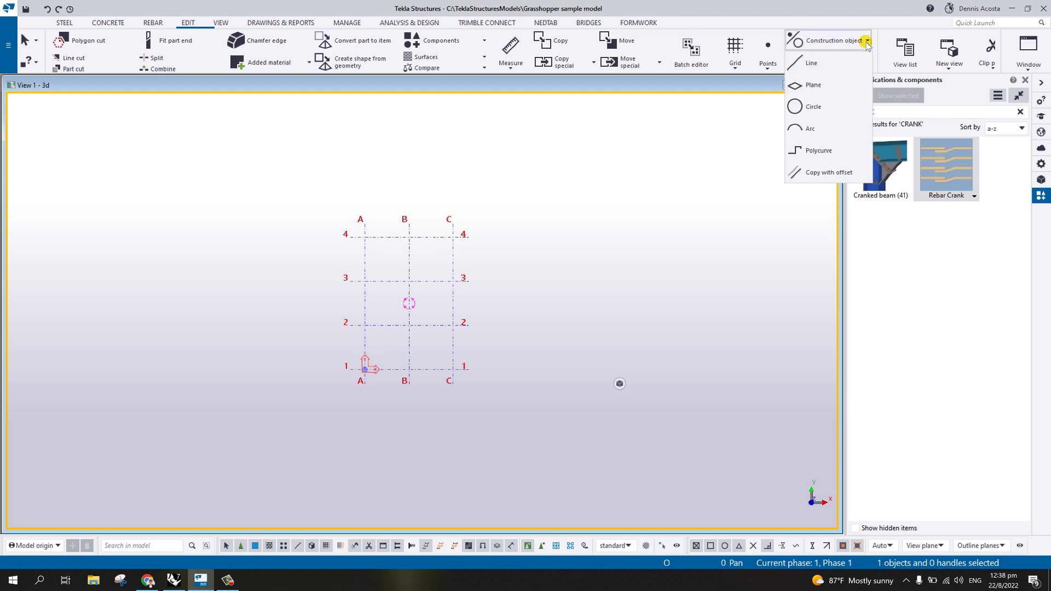
left_click(806, 152)
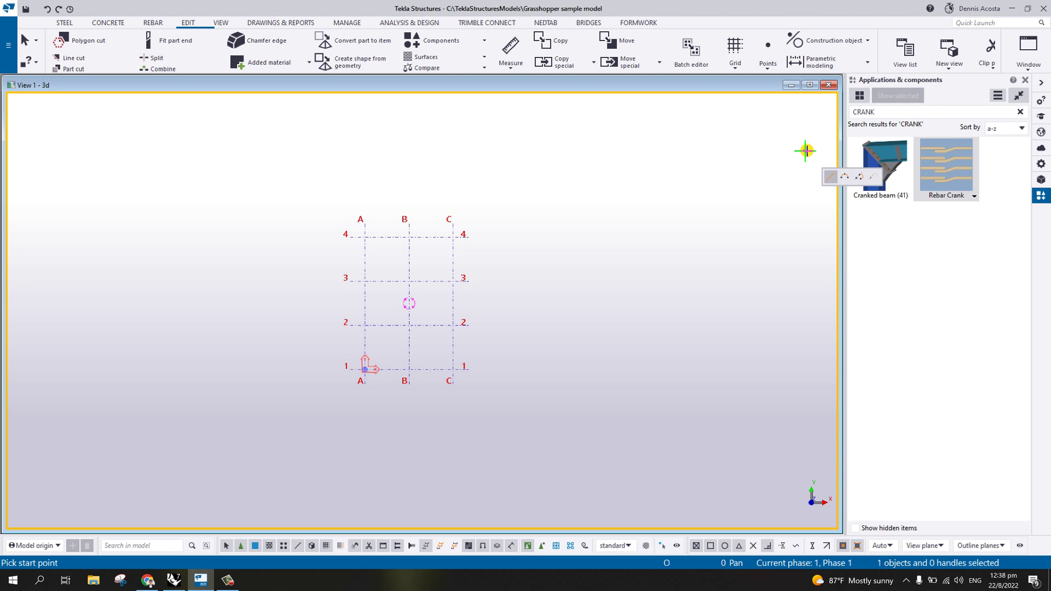
left_click(860, 176)
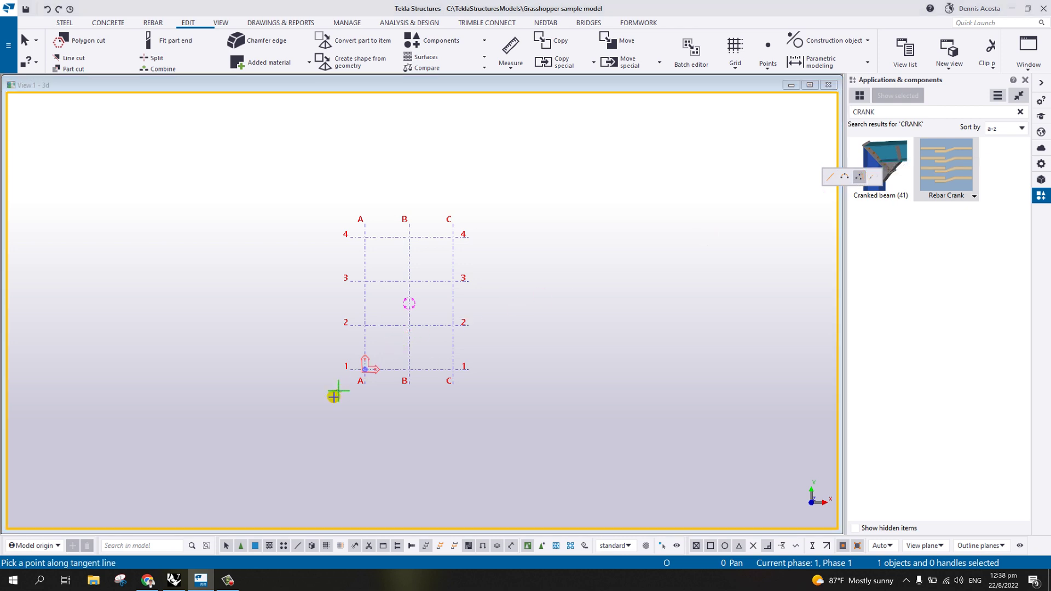
left_click(334, 415)
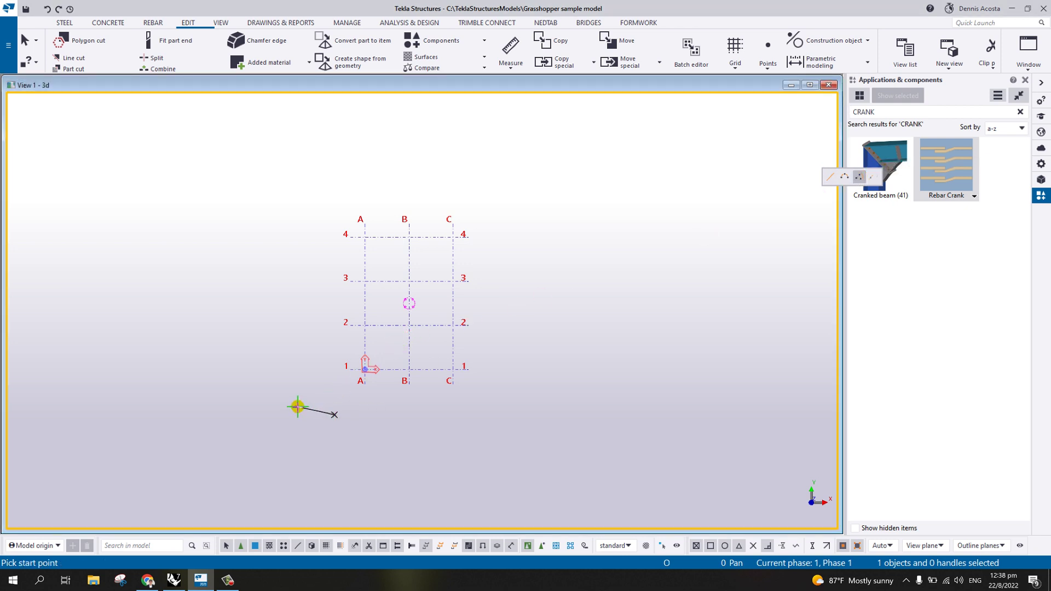
left_click(305, 414)
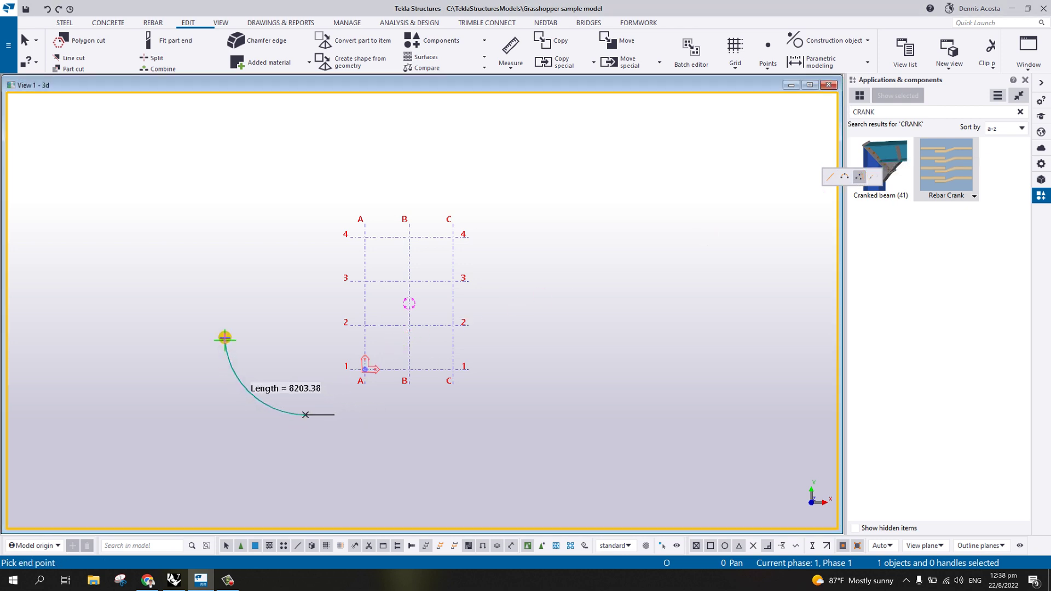
left_click(213, 302)
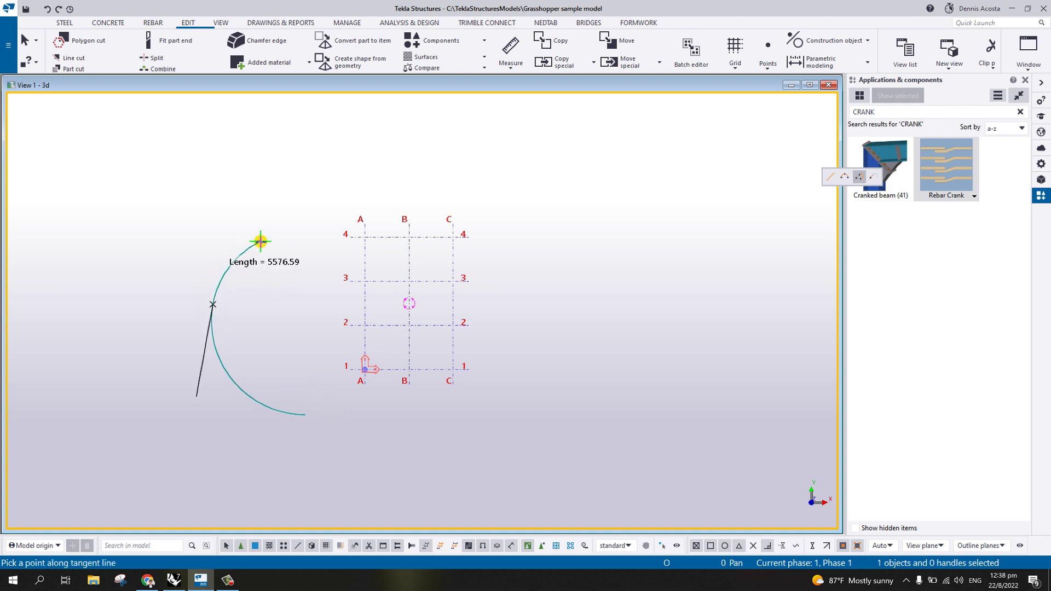
Add five more tangent arcs looping clockwise around the grid, the last four about 22750, 9300, 19300 and 11100 long, and finish the open polycurve
left_click(279, 233)
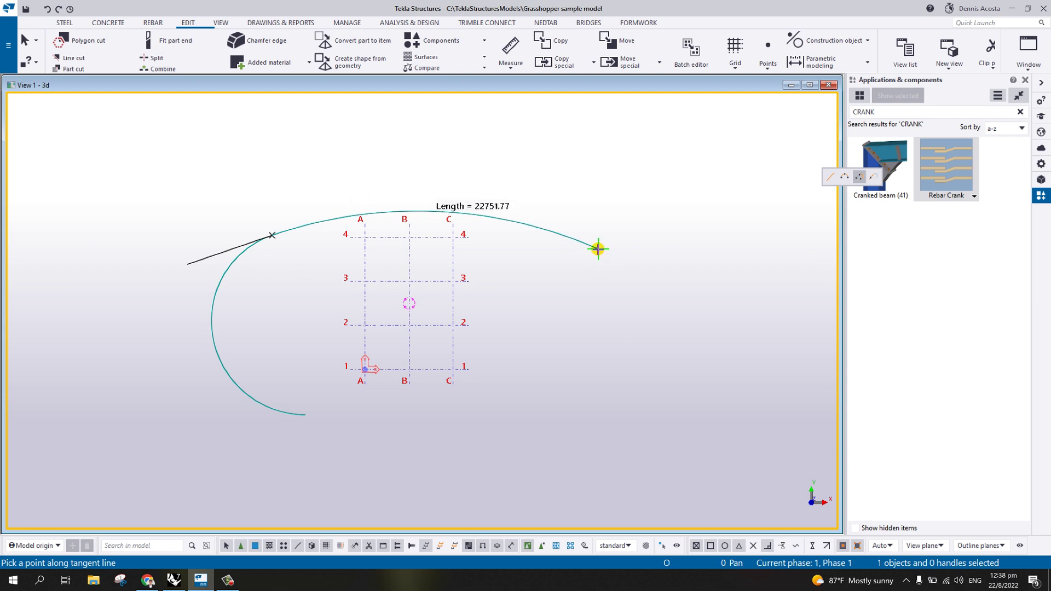
left_click(597, 248)
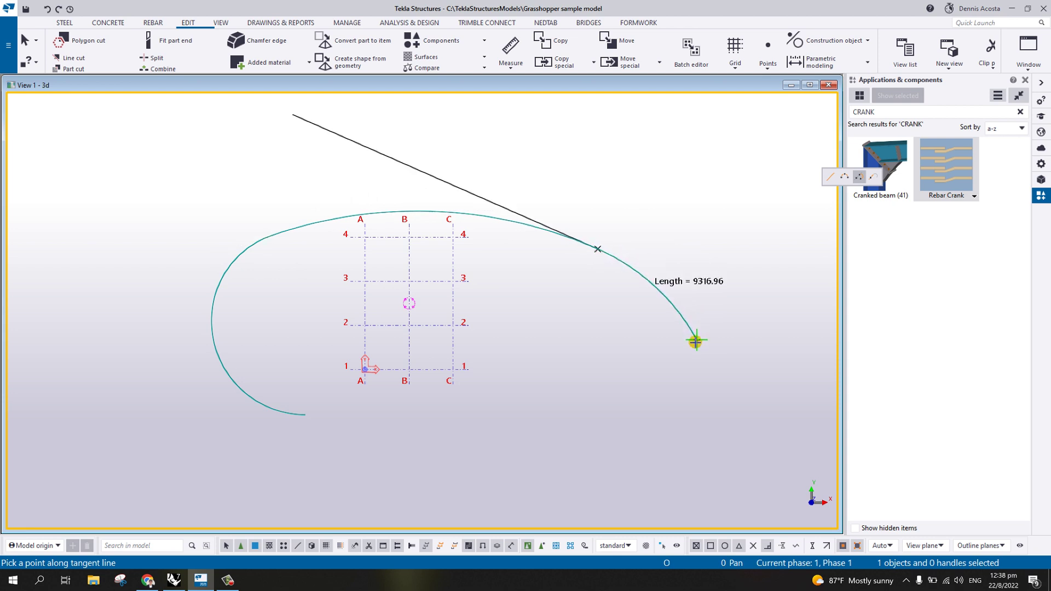
left_click(695, 344)
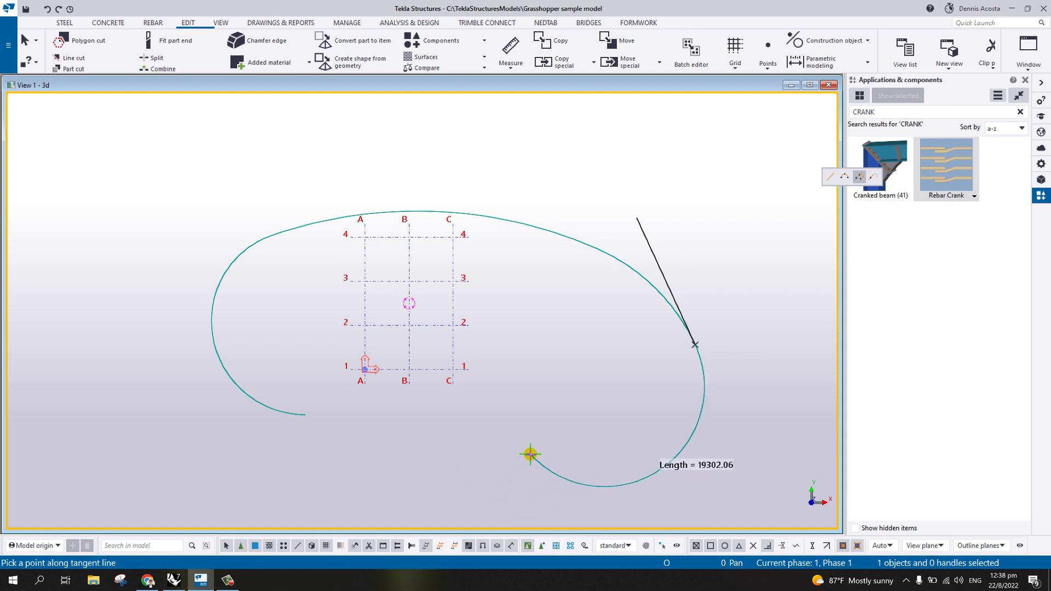
left_click(530, 454)
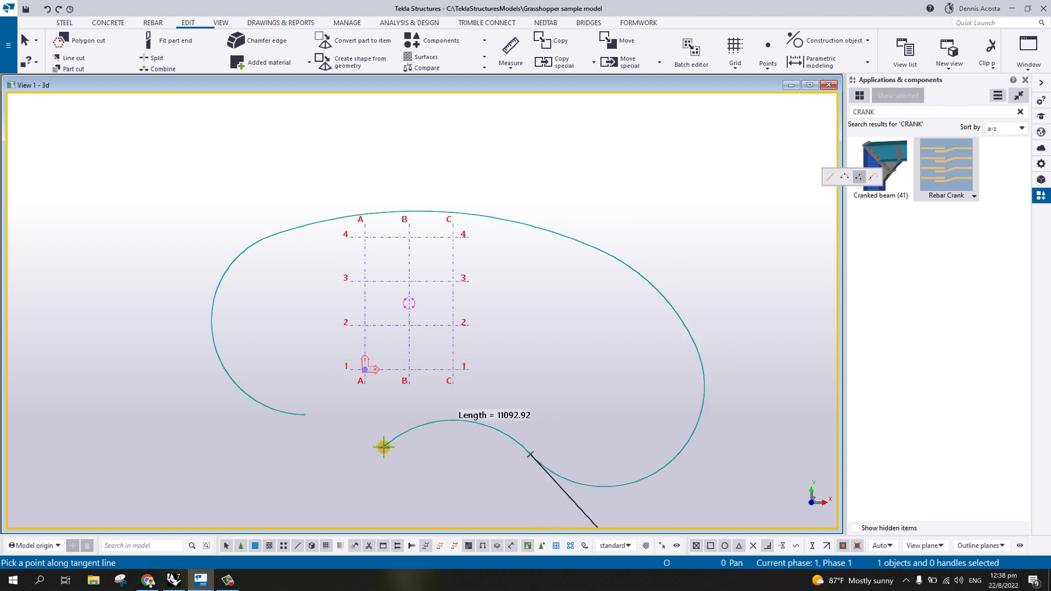
left_click(383, 447)
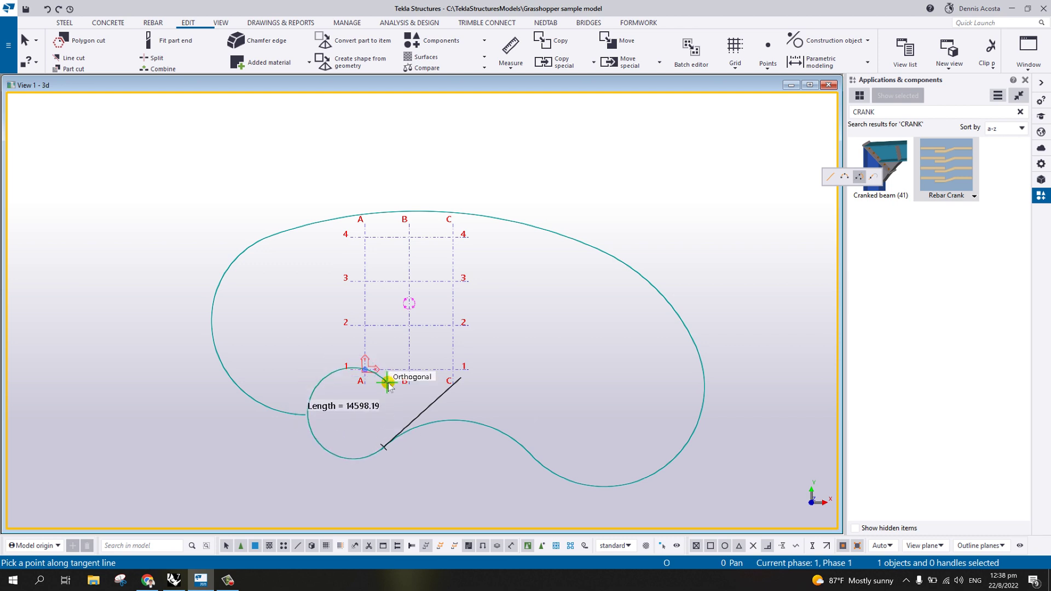
middle_click(389, 382)
scroll(488, 366, "down", 4)
scroll(474, 358, "up", 4)
scroll(466, 350, "down", 2)
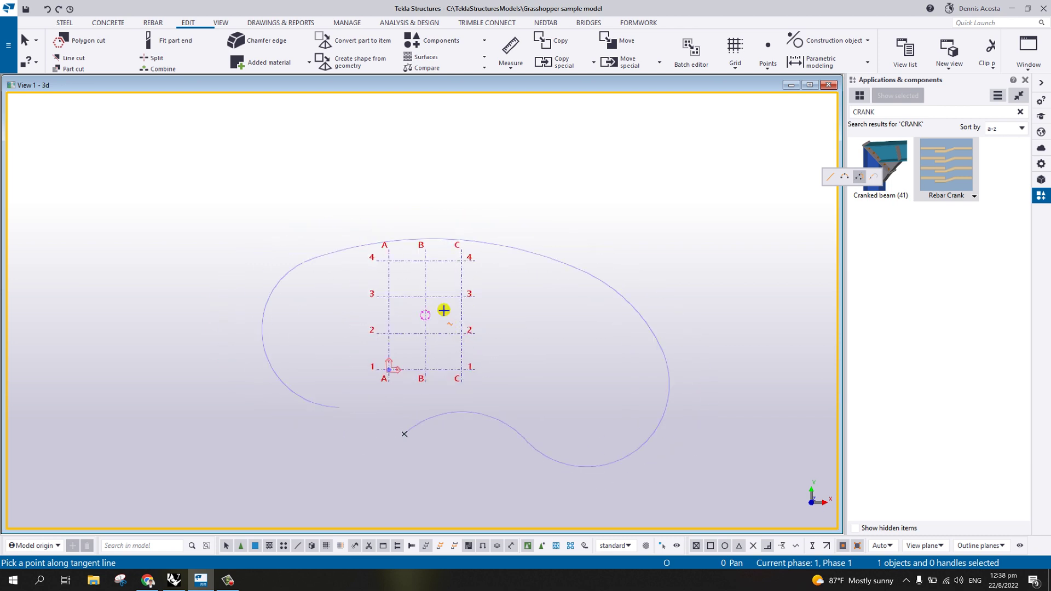
right_click(360, 209)
left_click(366, 215)
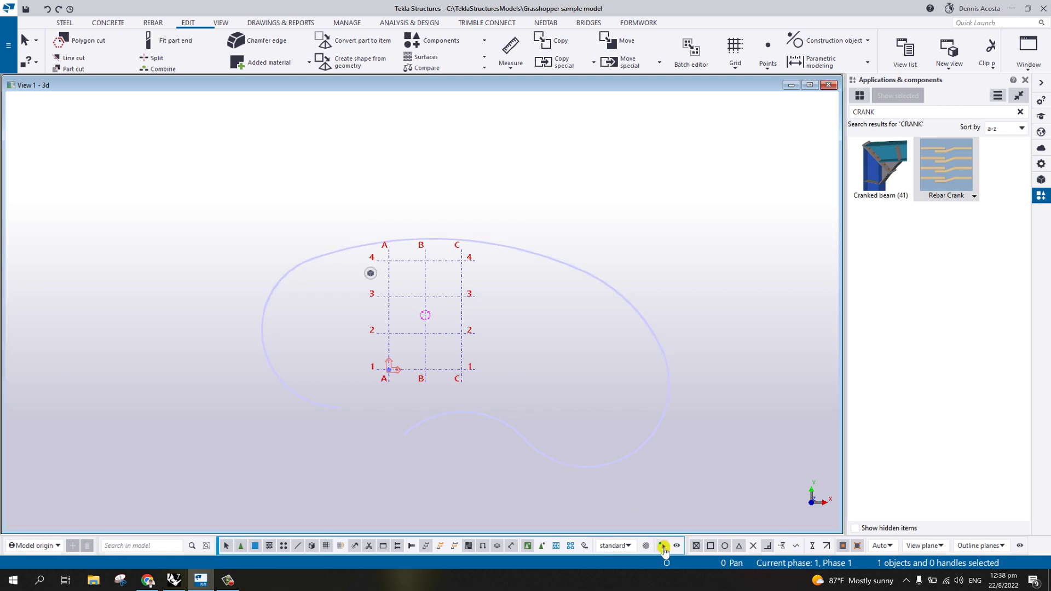
Turn on direct modification for the polycurve, try pulling its arc above grid line 4 outward, and undo the change
left_click(663, 546)
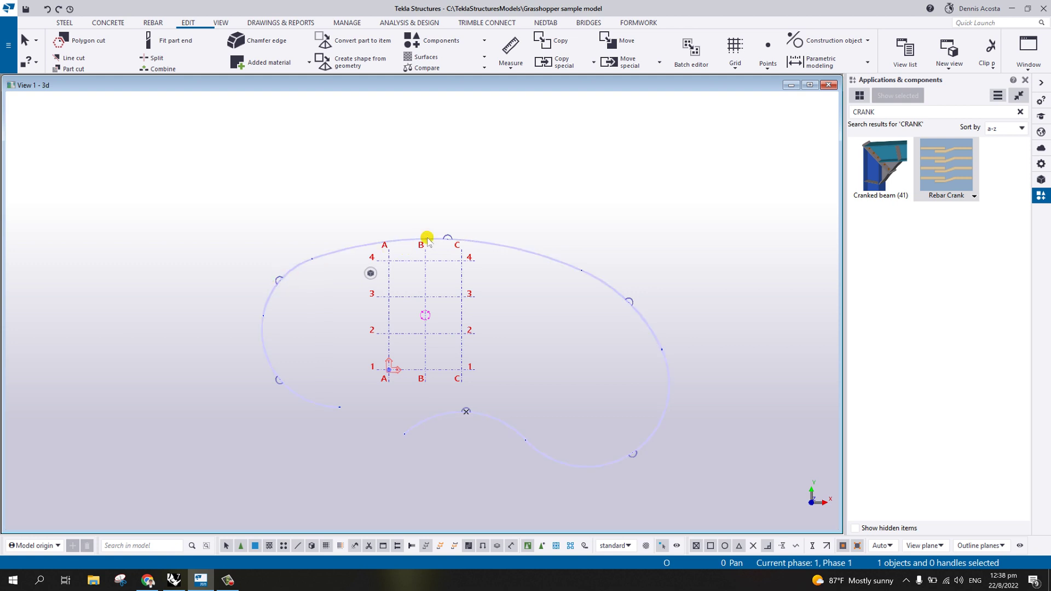
left_click_drag(447, 234, 448, 225)
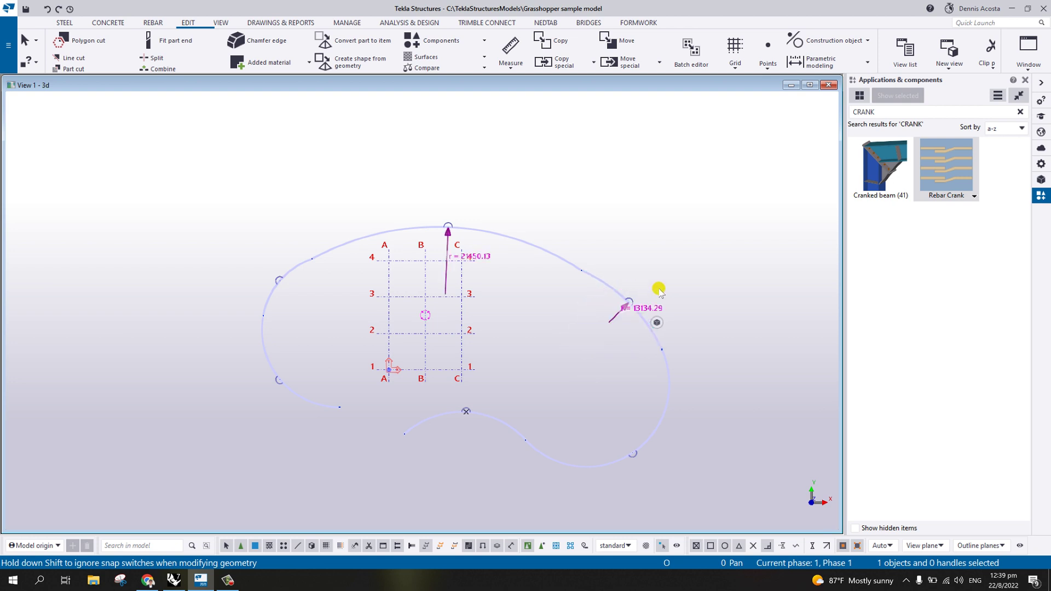
key("ctrl+z")
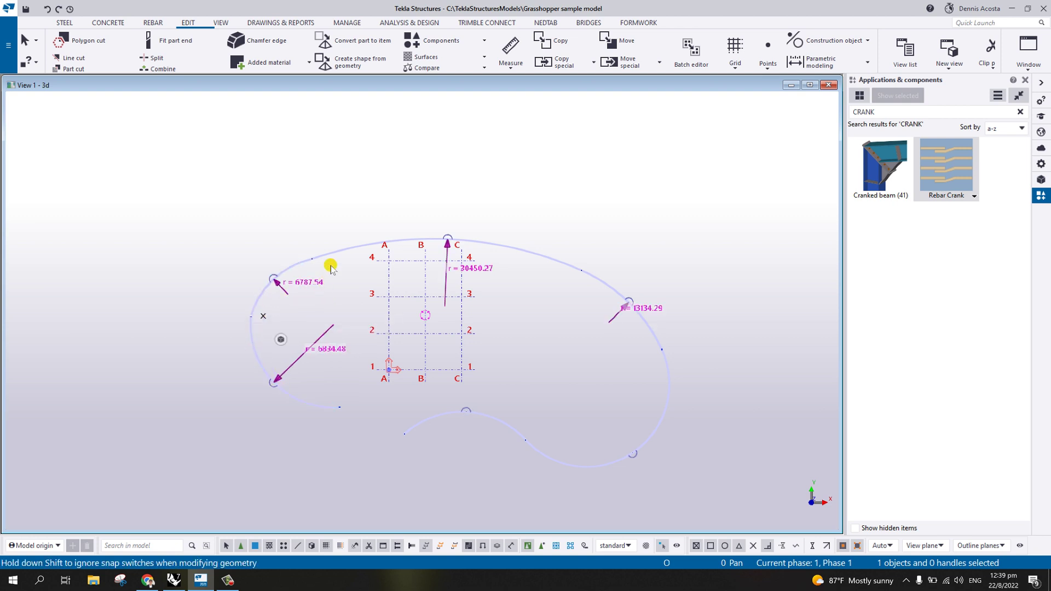
scroll(317, 267, "up", 1)
left_click(311, 258)
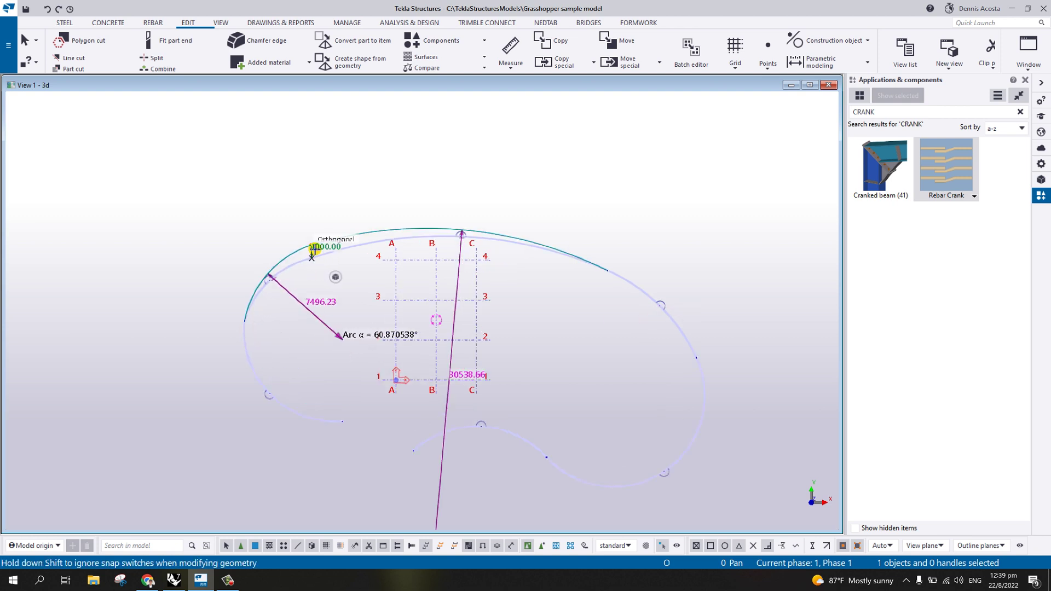
scroll(296, 276, "up", 2)
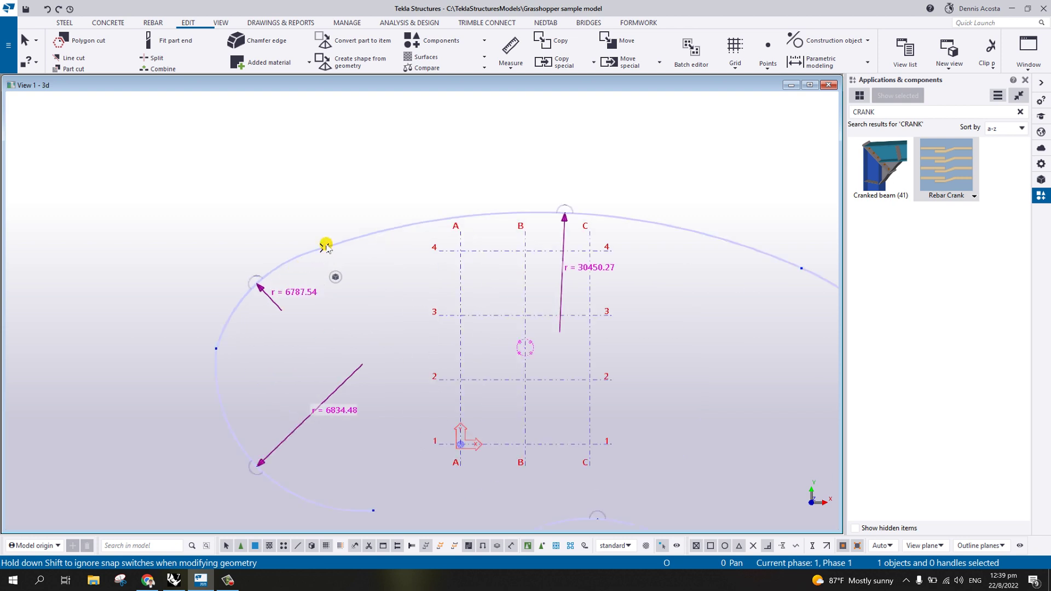
left_click(310, 287)
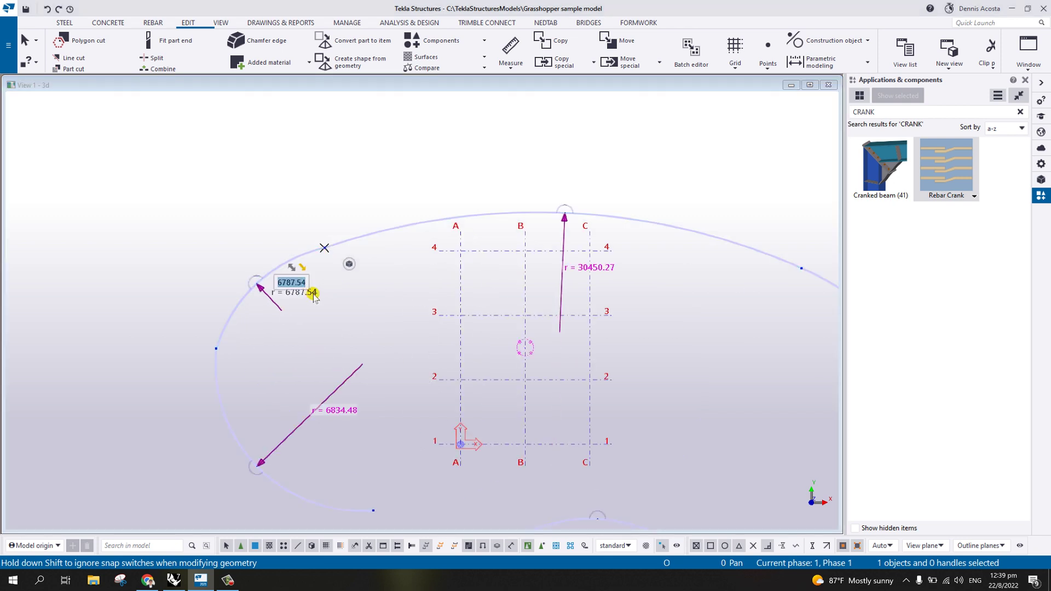
key("Escape")
scroll(361, 305, "down", 2)
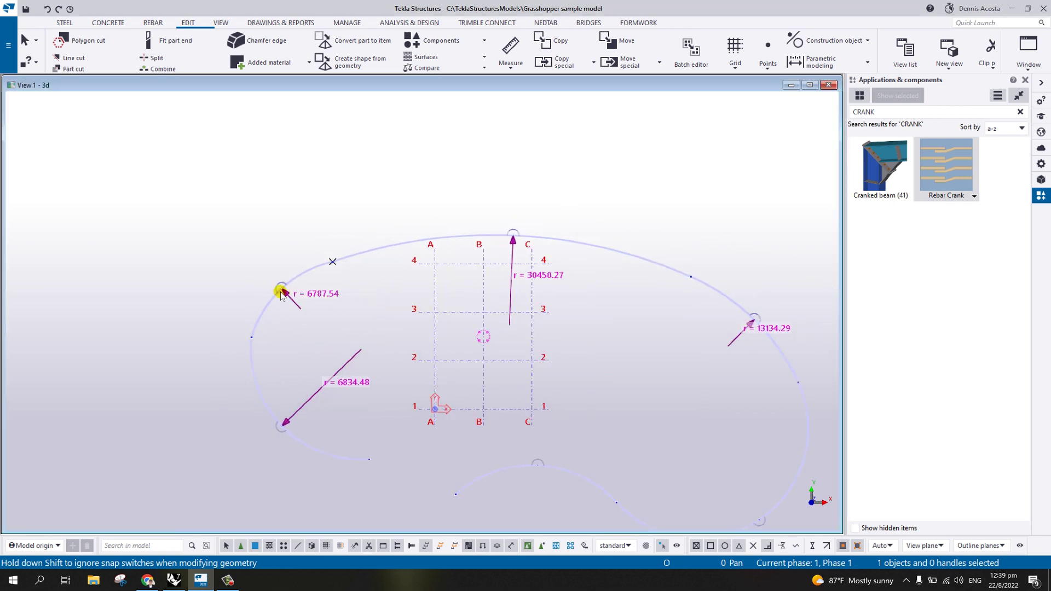
Move the joint between the polycurve's two leftmost arcs 1000 horizontally inward toward the grid, and deselect the curve
scroll(281, 294, "up", 2)
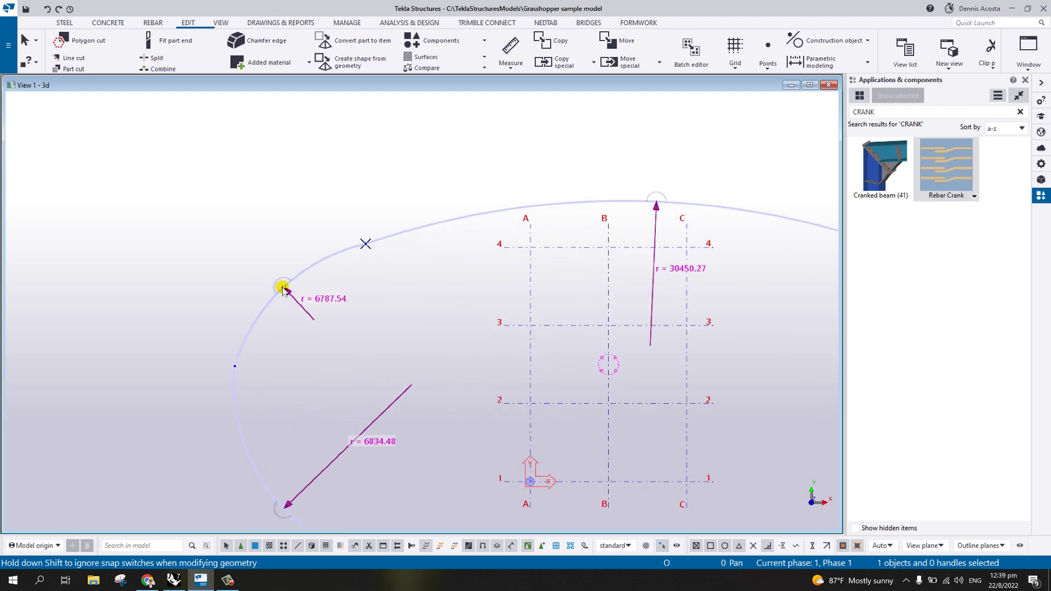
left_click(234, 368)
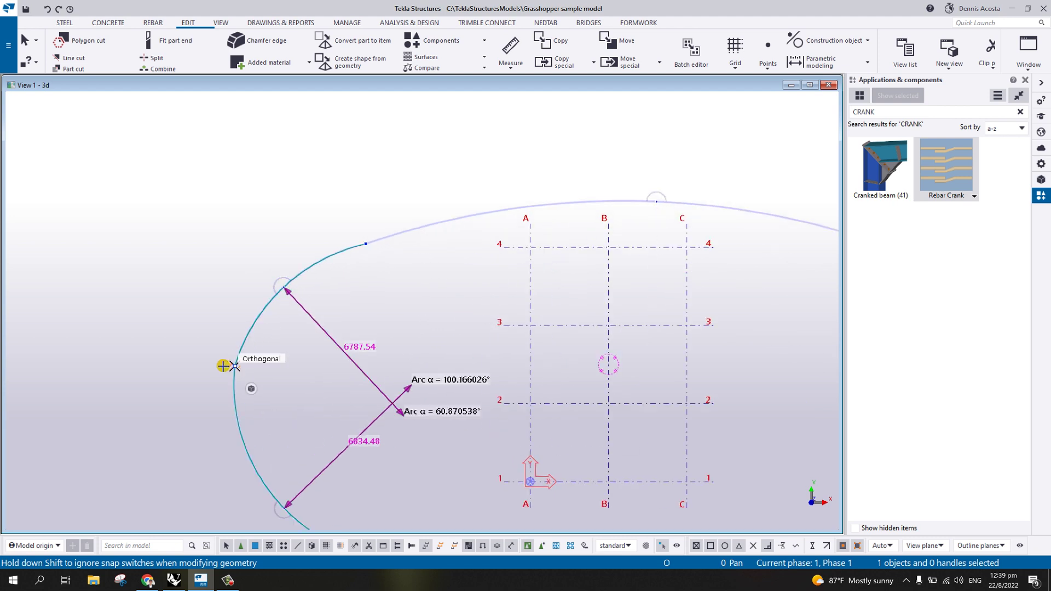
left_click_drag(245, 365, 254, 366)
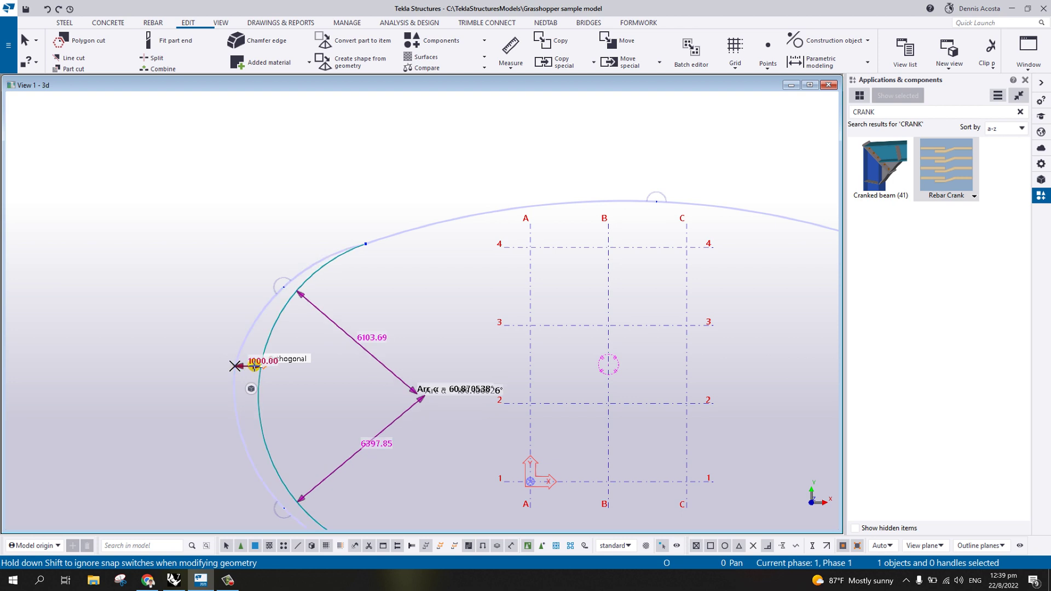
scroll(254, 365, "down", 5)
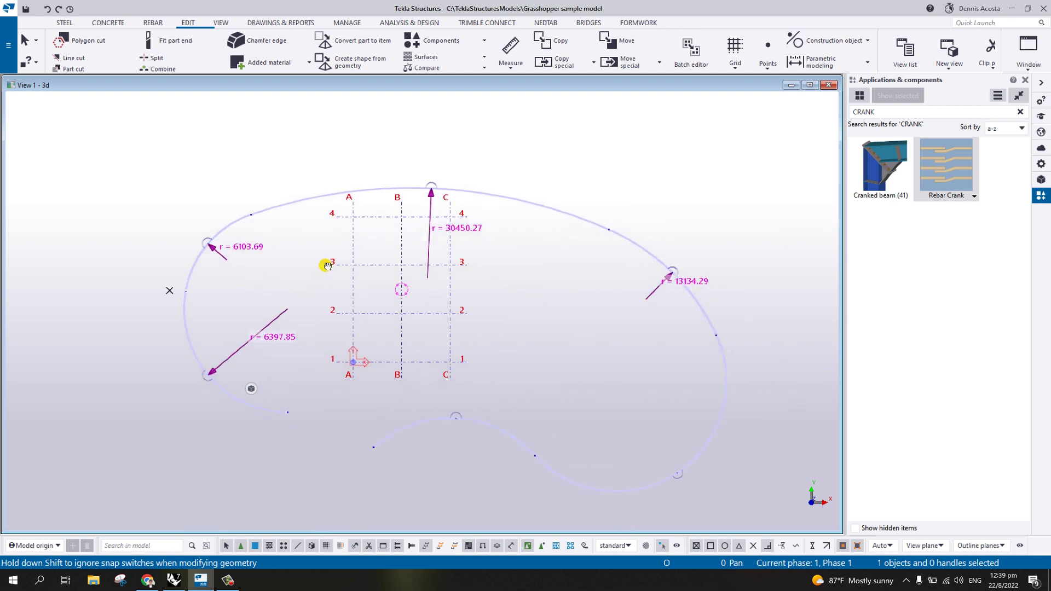
left_click(295, 252)
scroll(293, 245, "up", 2)
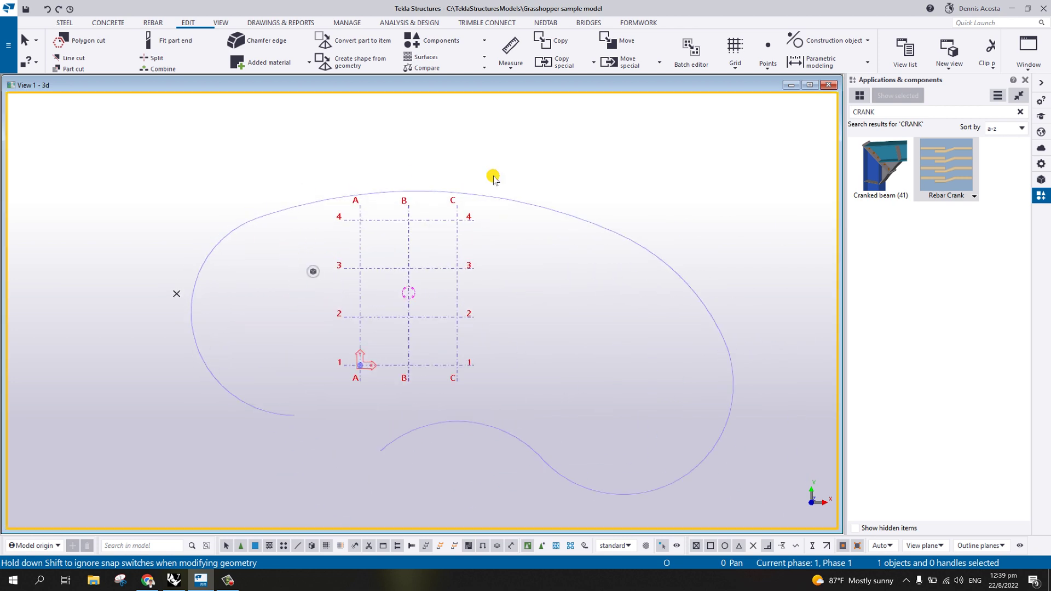
Open the Bridge Creator with the whole polycurve in view
scroll(590, 280, "down", 2)
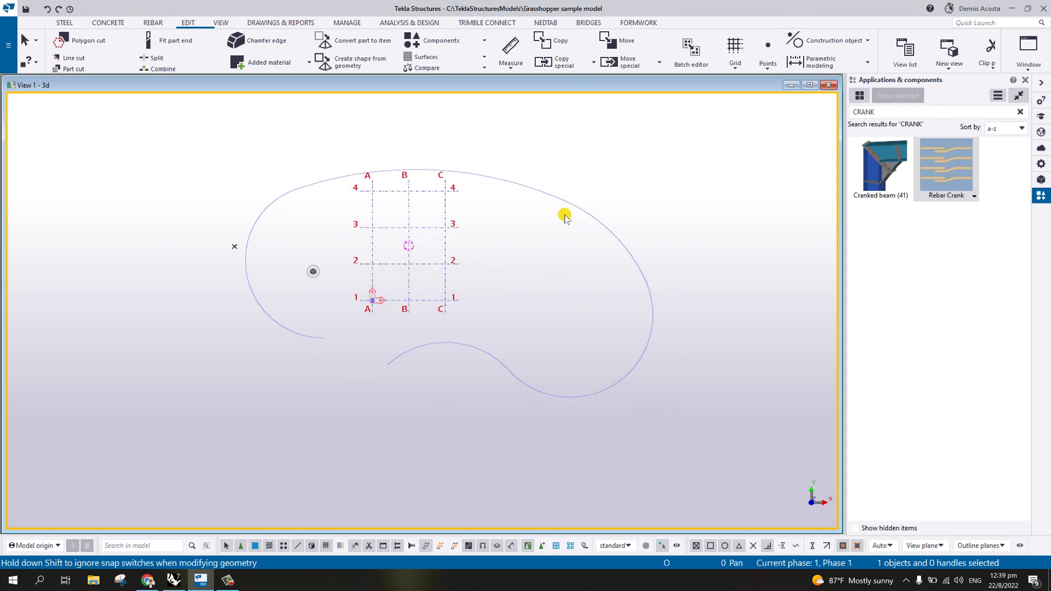
scroll(556, 240, "down", 2)
scroll(556, 240, "up", 2)
middle_click_drag(525, 237, 511, 268)
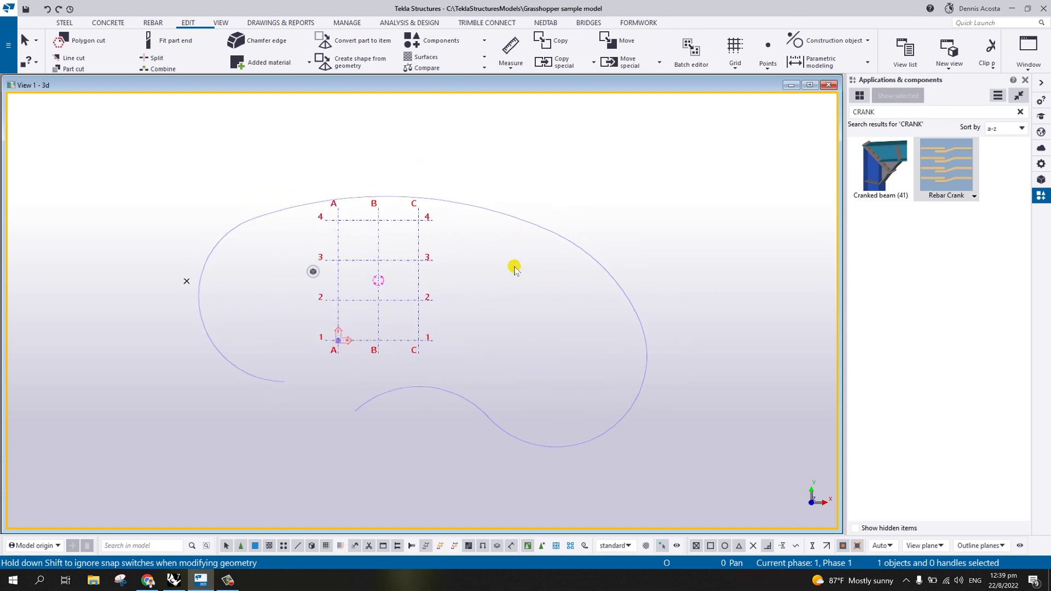
left_click(588, 23)
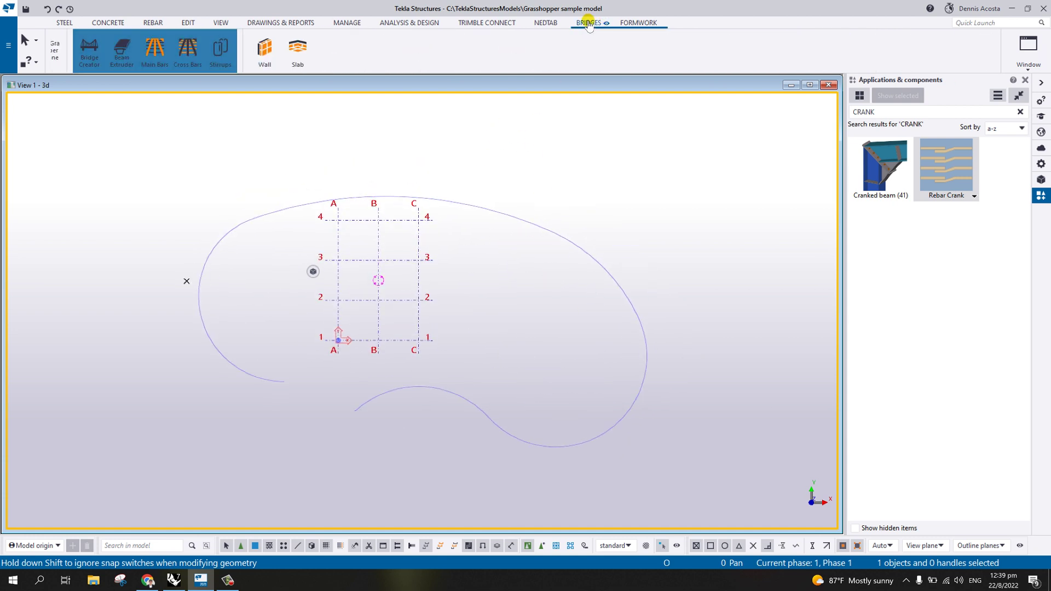
scroll(467, 342, "down", 1)
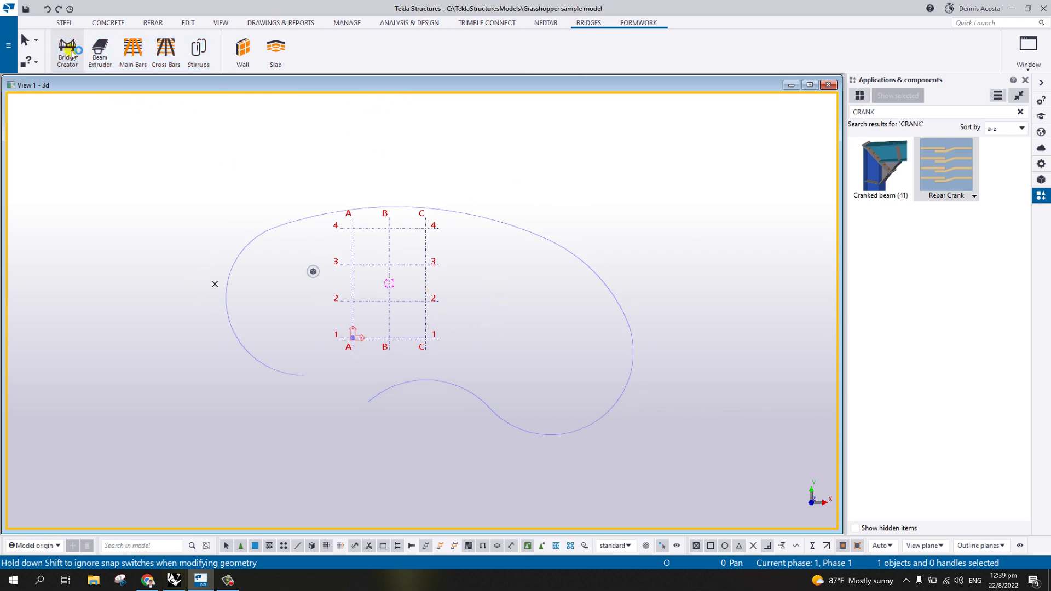
middle_click_drag(459, 224, 424, 221)
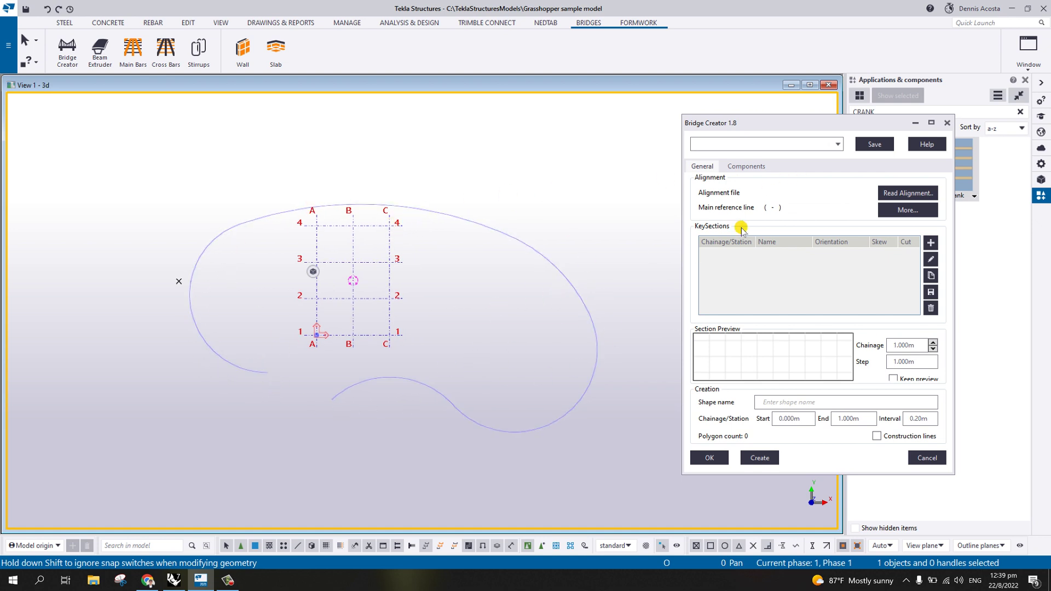
Read the polycurve from the model as the active reference-line alignment, located by Model origin
left_click(910, 195)
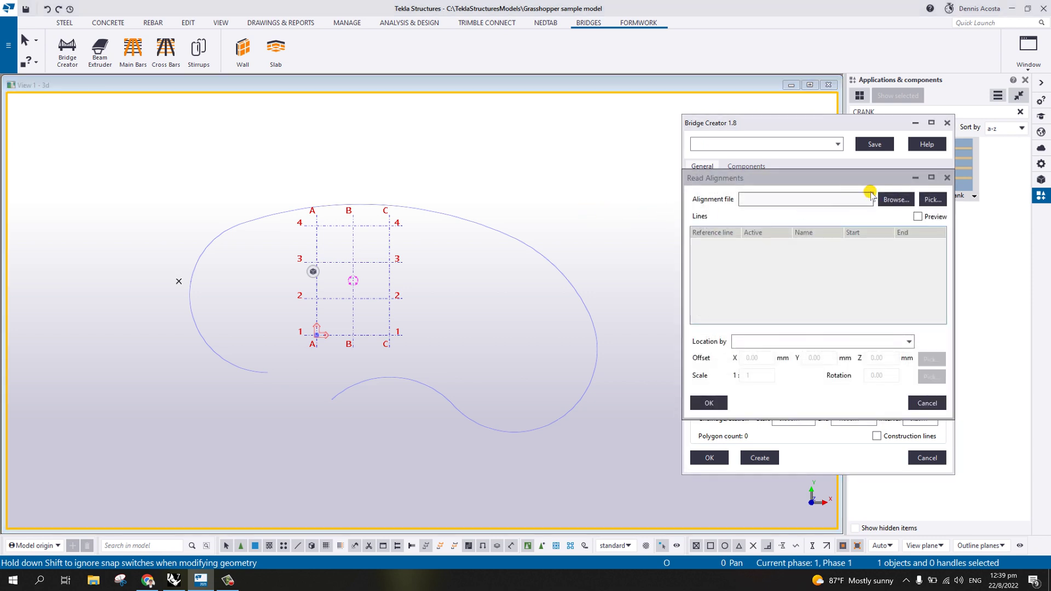
left_click(923, 200)
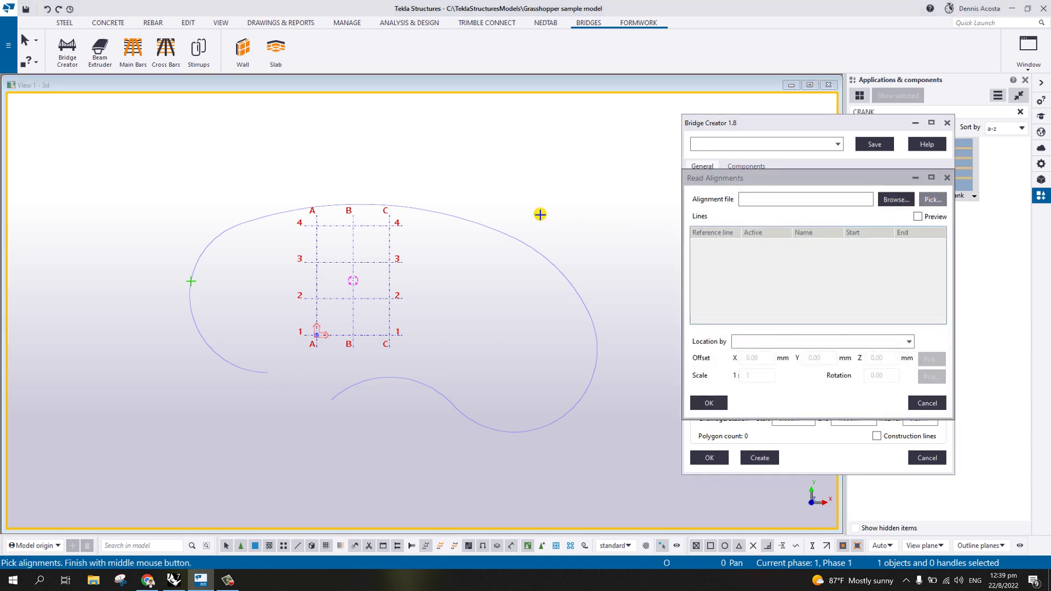
left_click(477, 225)
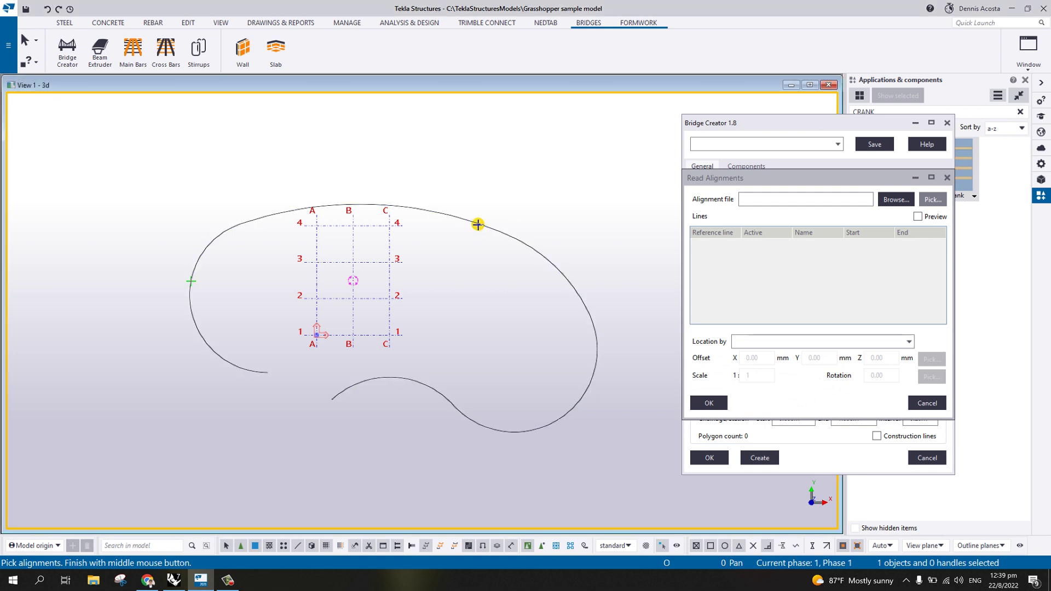
middle_click(465, 190)
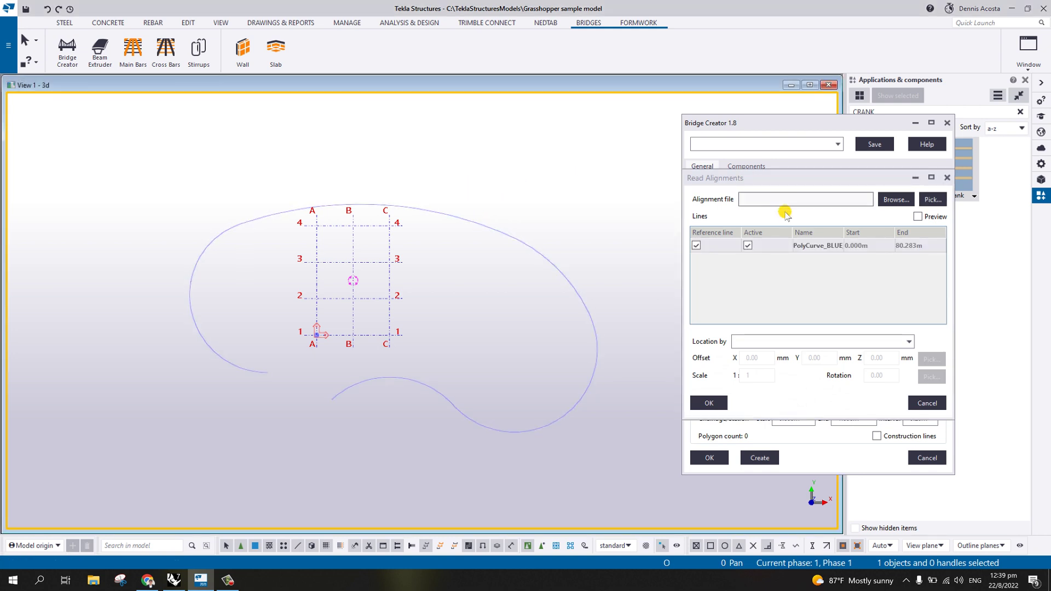
left_click(828, 246)
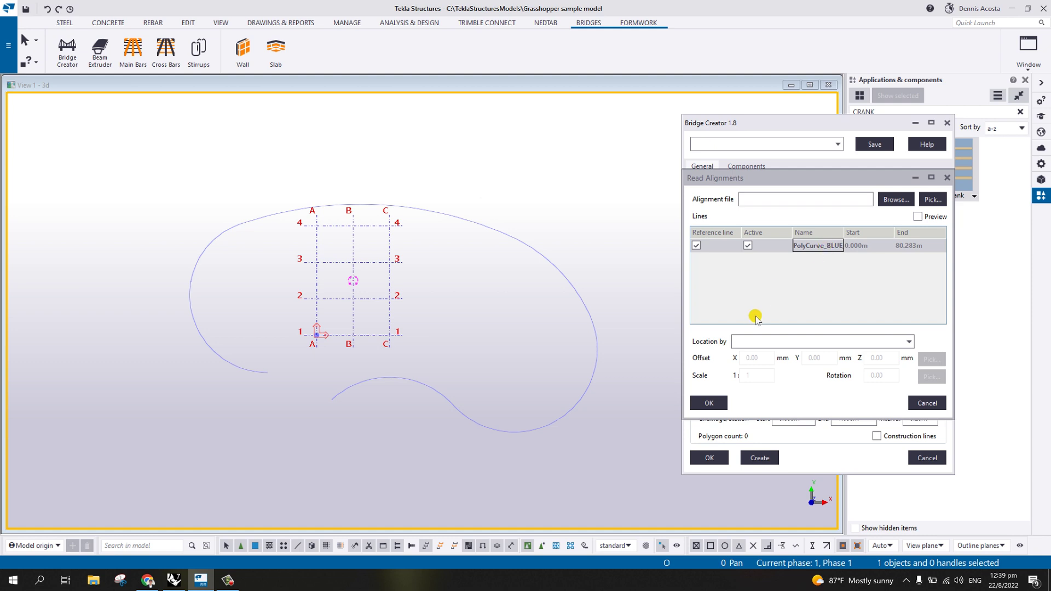
left_click(832, 342)
left_click(763, 356)
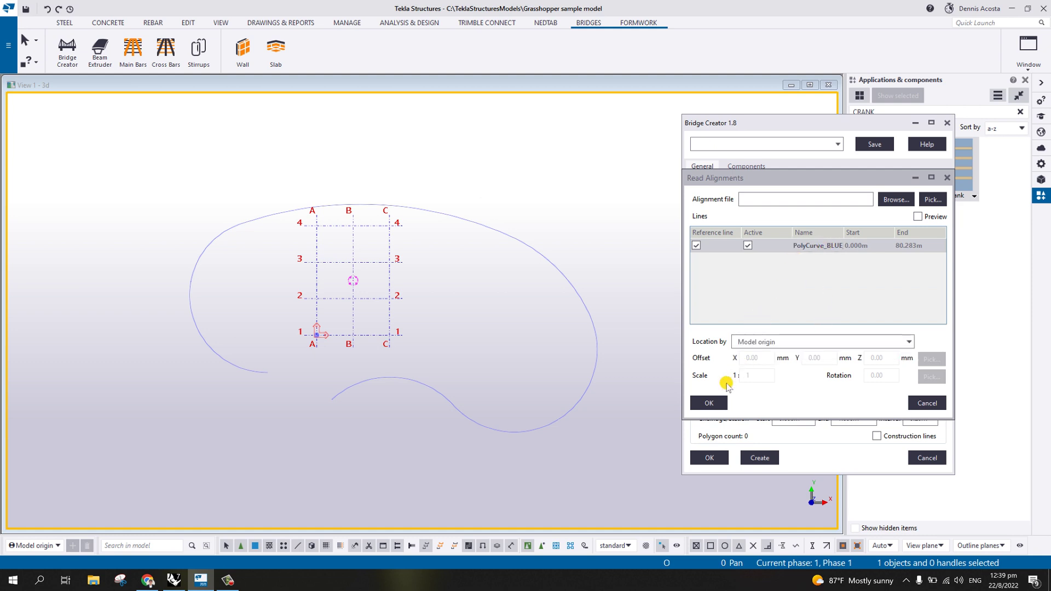
left_click(719, 402)
Open the alignment manager, pick the polycurve for import located by Model origin, and convert it to an alignment object
left_click(895, 209)
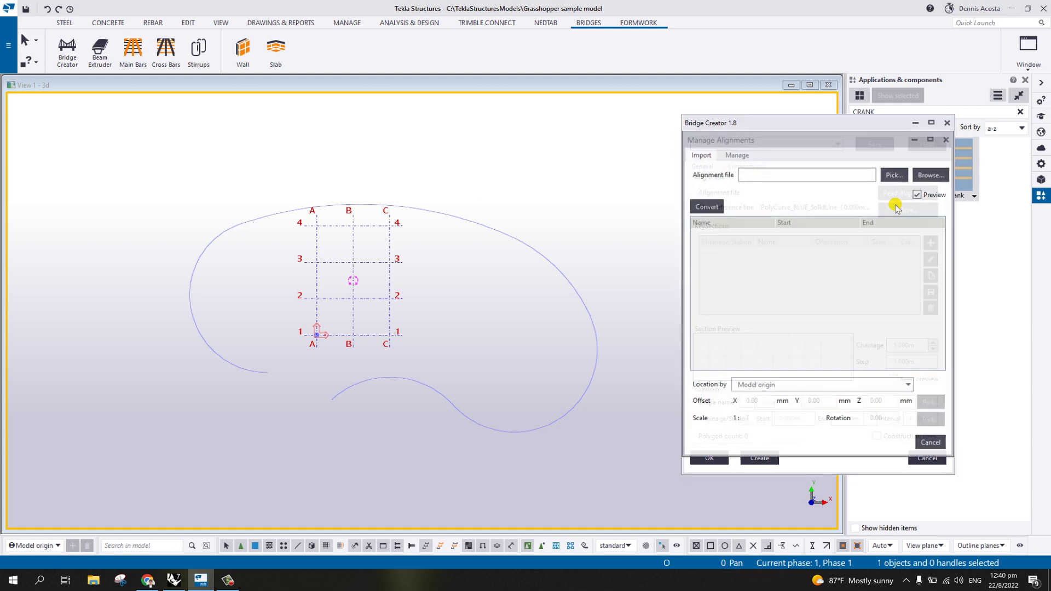
left_click(894, 174)
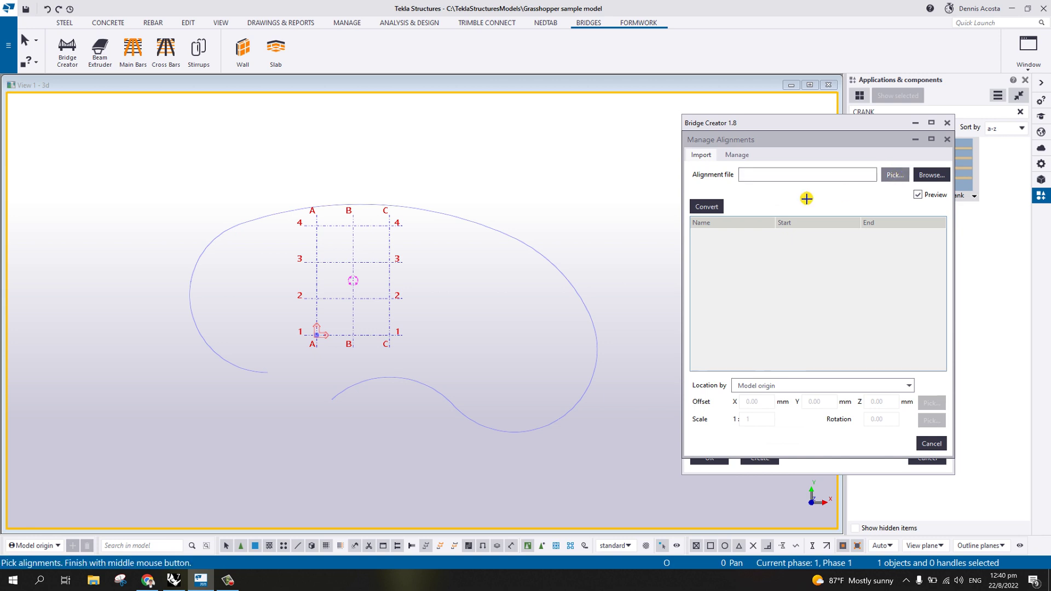
left_click(508, 239)
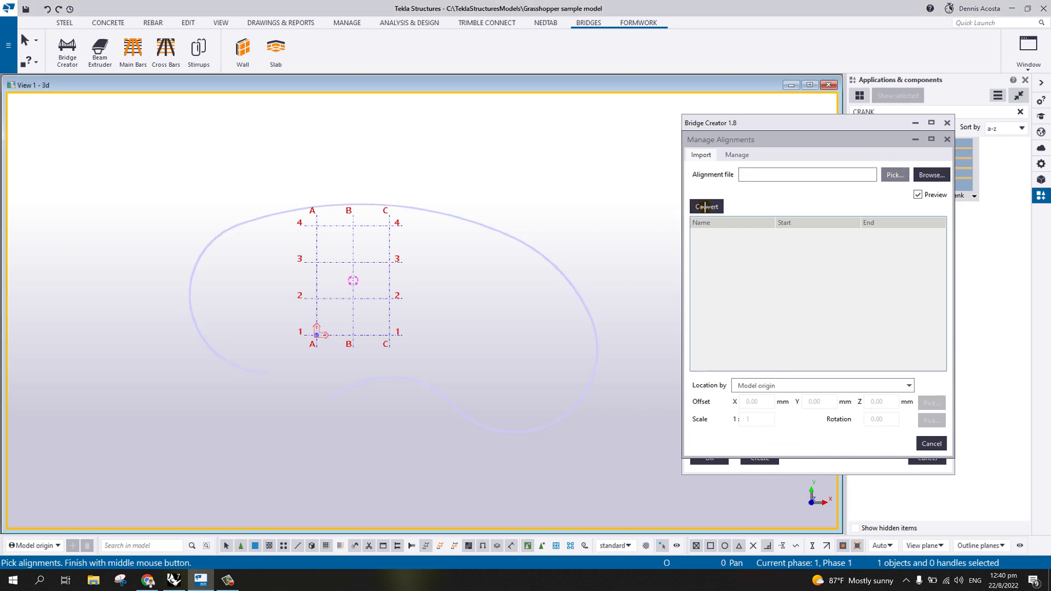
middle_click(570, 219)
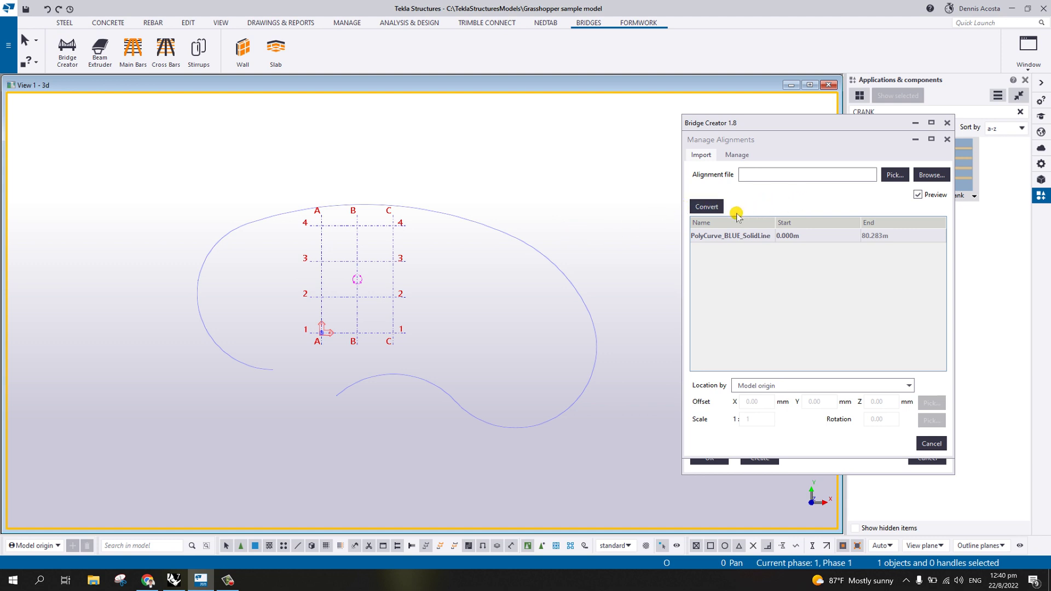
left_click(739, 236)
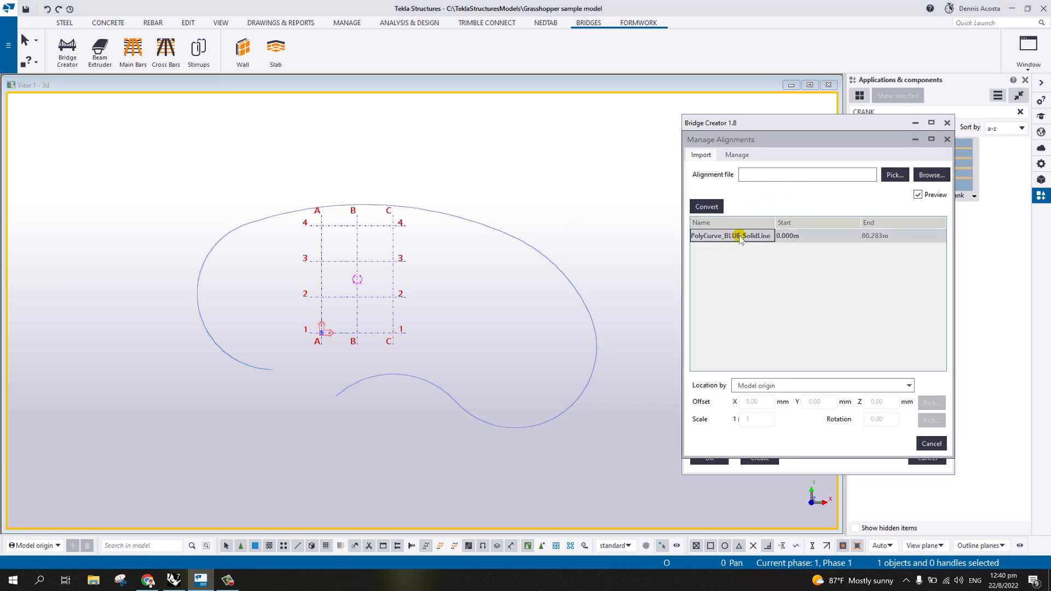
left_click(706, 206)
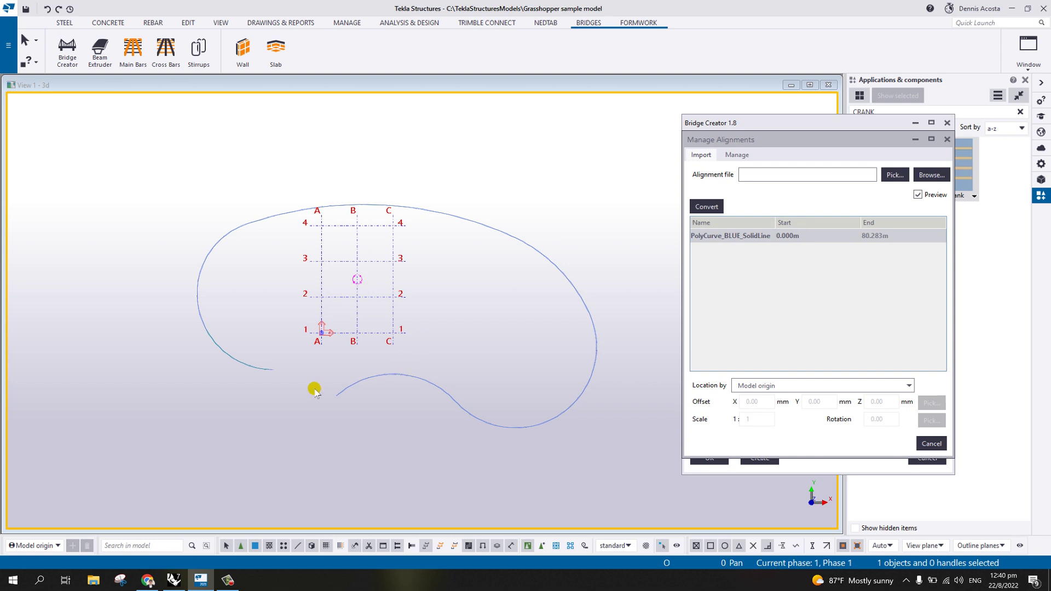
Examine the converted alignment's segments in 3D and in plan around the grid
scroll(251, 368, "up", 10)
middle_click_drag(379, 386, 340, 282, "ctrl")
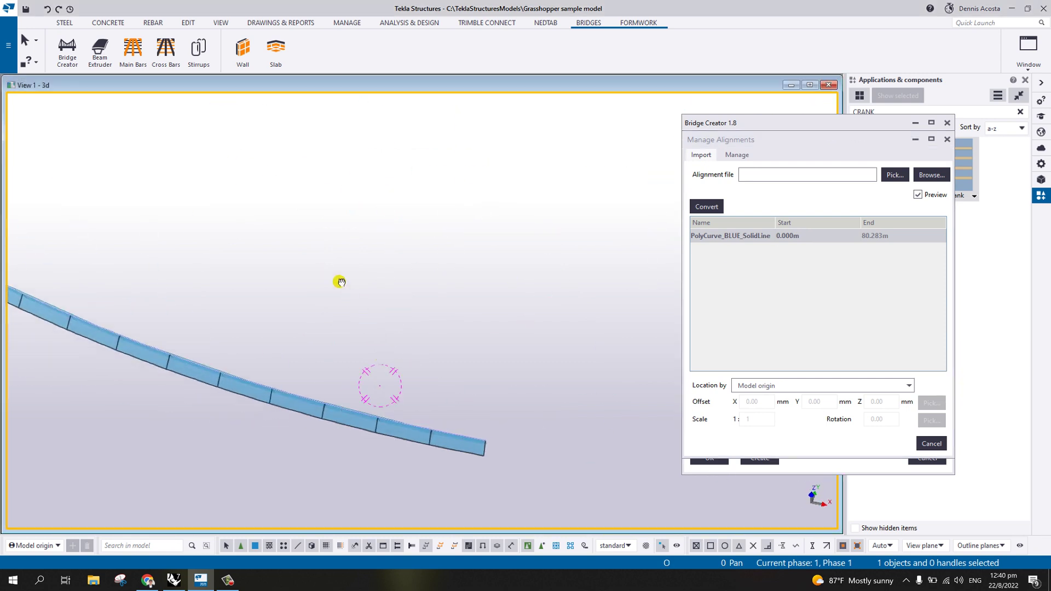
scroll(446, 416, "down", 10)
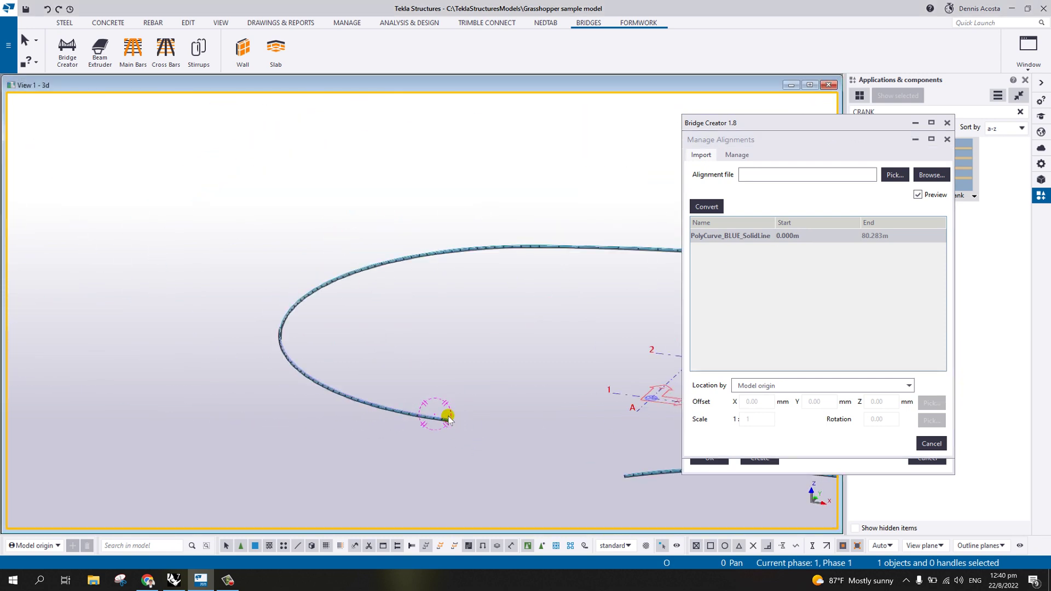
scroll(448, 417, "down", 5)
middle_click_drag(556, 357, 481, 296)
key("ctrl+p")
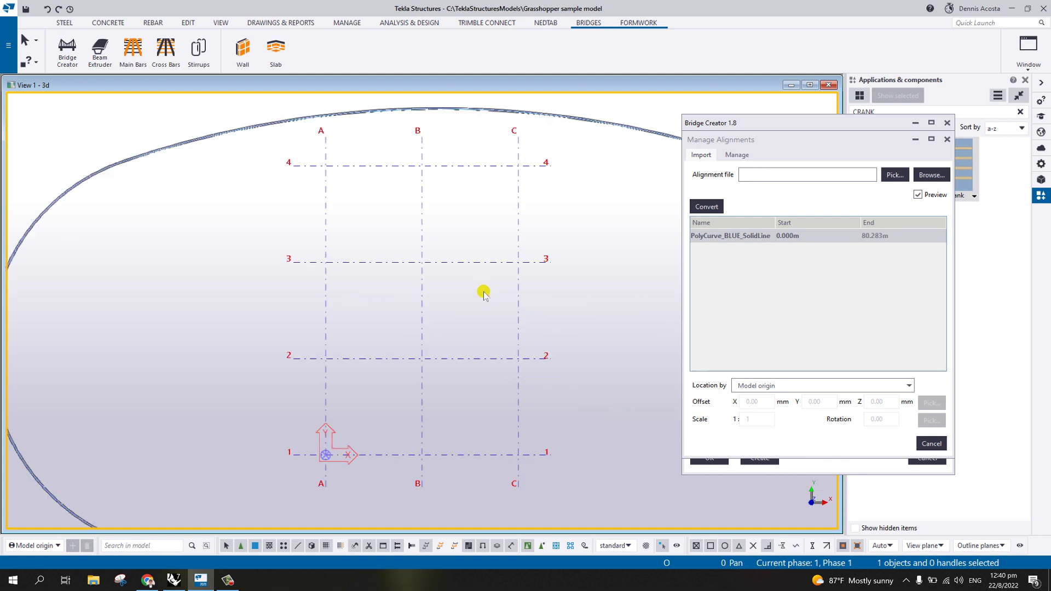
scroll(467, 258, "down", 1)
right_click(481, 217)
left_click(546, 269)
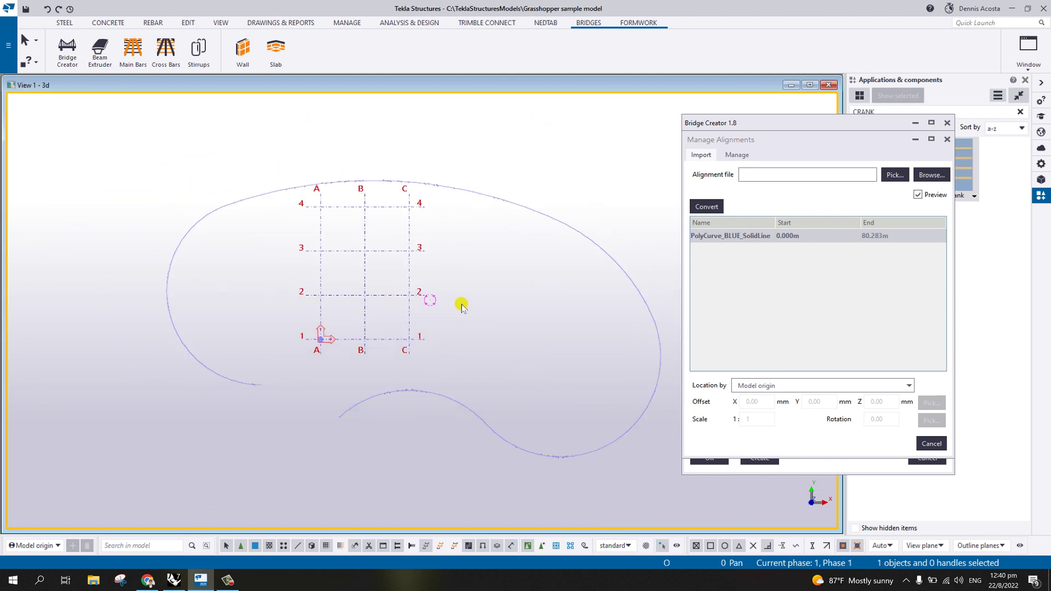
Draw the chainage on the converted alignment, picking it near its open end below grid line 1
scroll(320, 397, "up", 6)
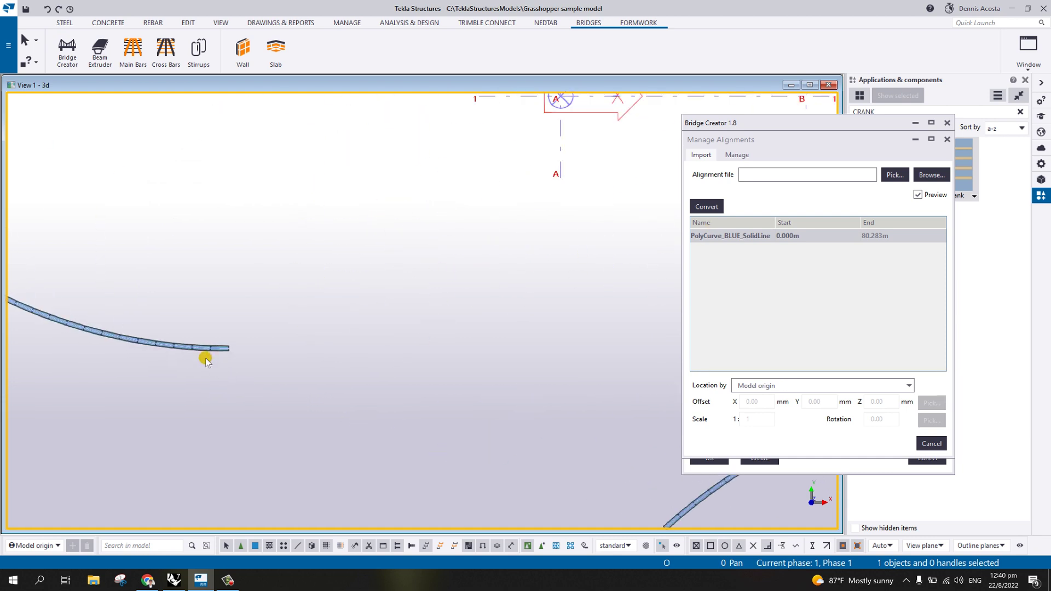
middle_click_drag(206, 356, 388, 340)
left_click(734, 156)
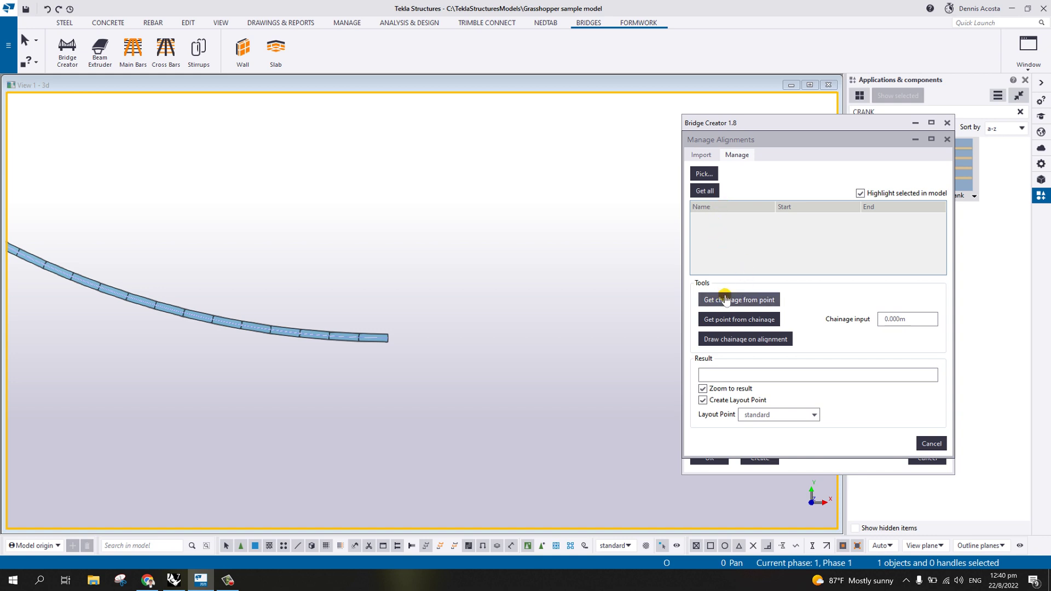
left_click(747, 339)
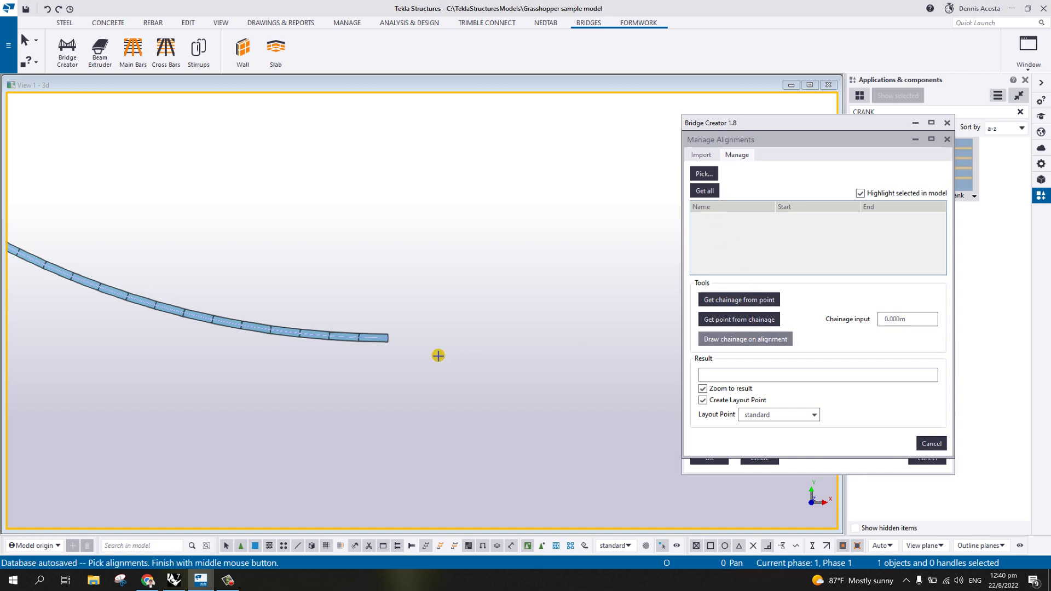
left_click(373, 335)
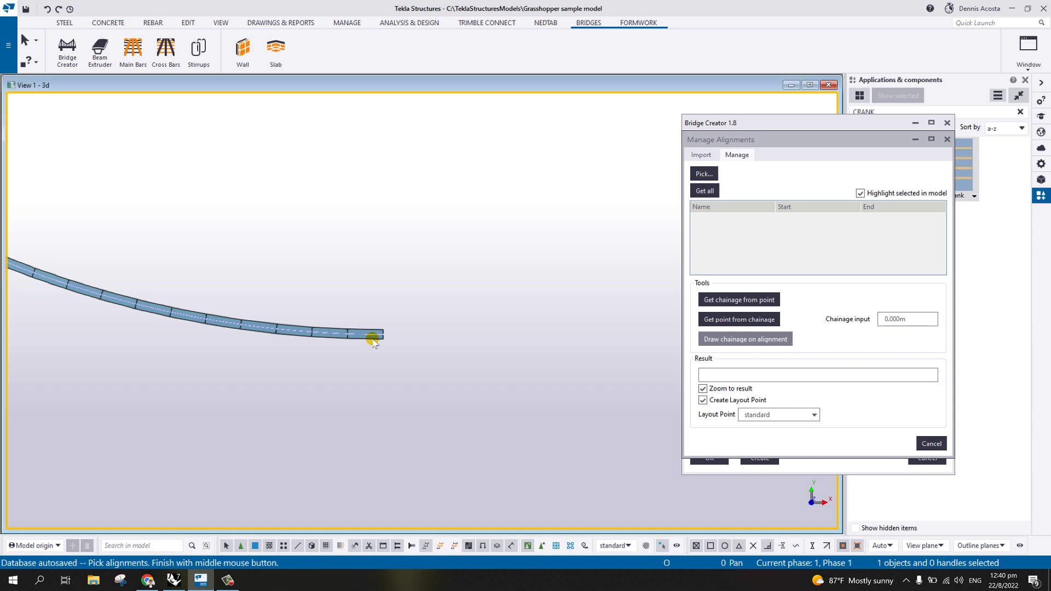
middle_click(431, 268)
Inspect the chainage marks along the whole alignment from start to end, and close the alignment manager
scroll(445, 298, "down", 5)
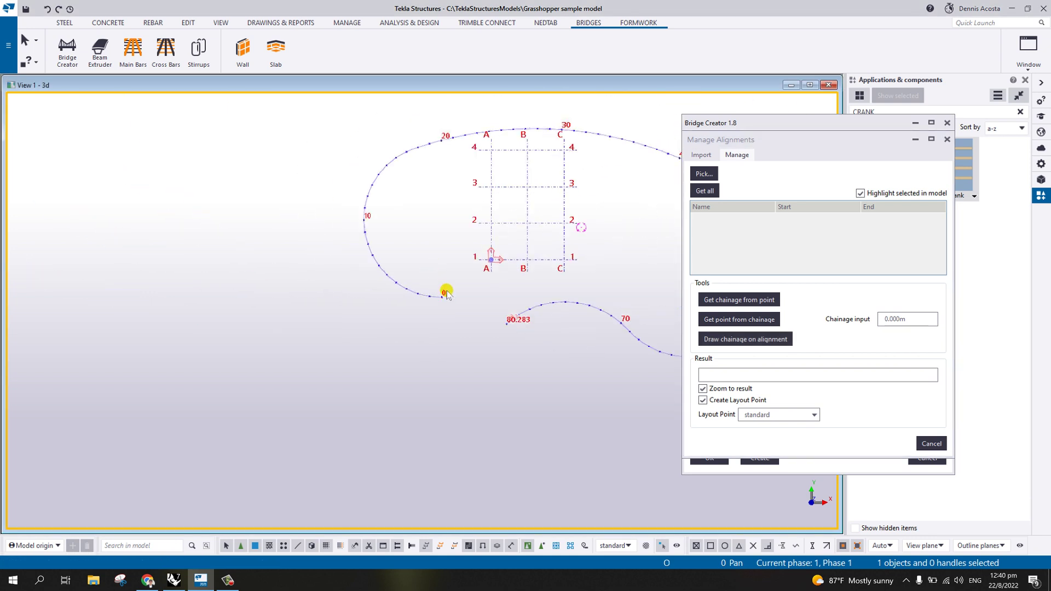
scroll(447, 291, "down", 3)
middle_click_drag(455, 290, 355, 320)
scroll(429, 310, "up", 4)
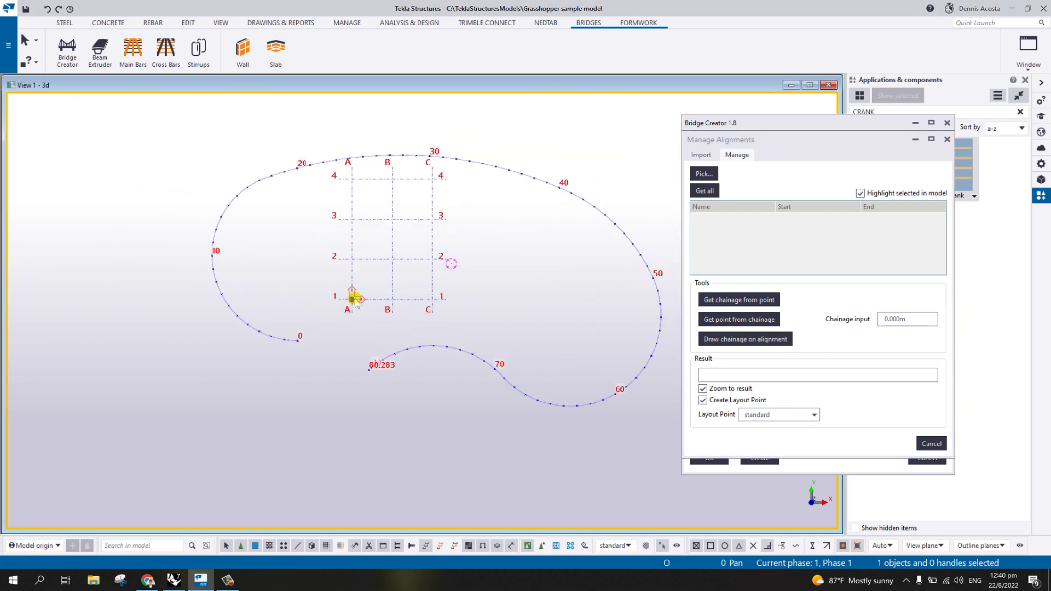
scroll(339, 367, "up", 5)
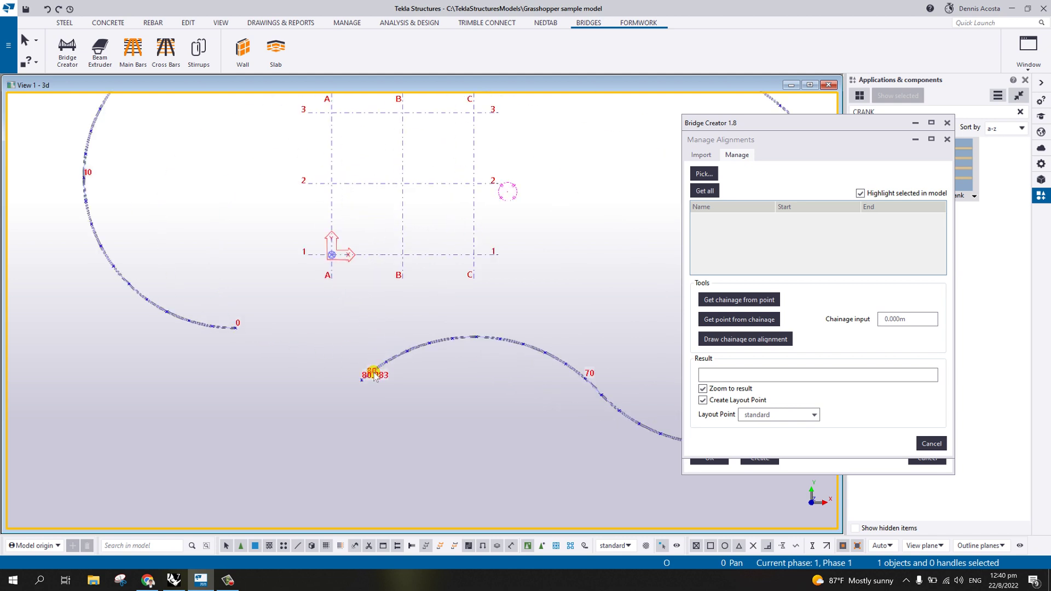
scroll(359, 388, "down", 3)
scroll(361, 388, "down", 3)
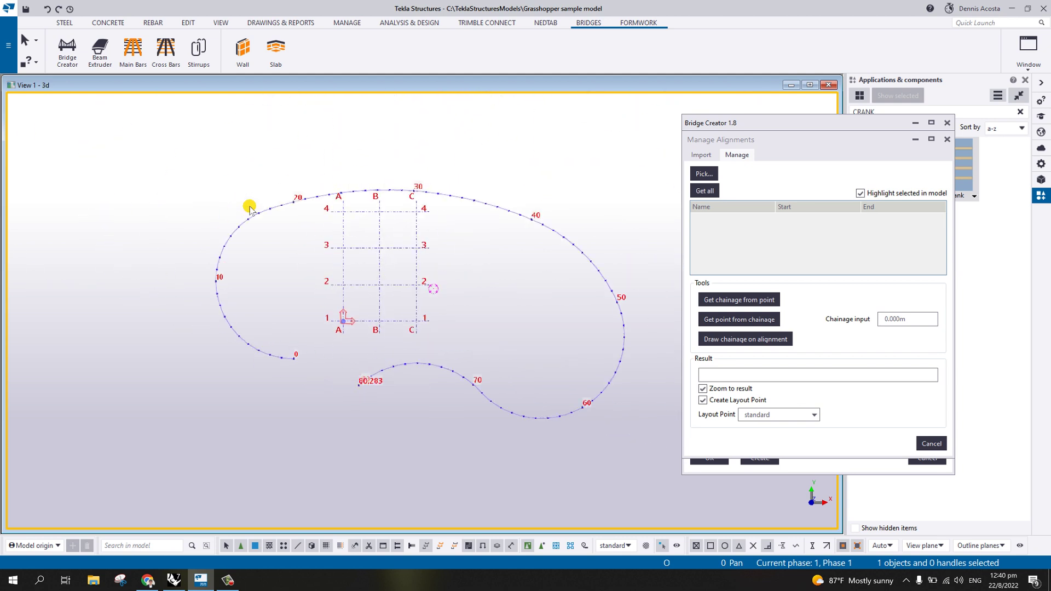
scroll(474, 274, "up", 2)
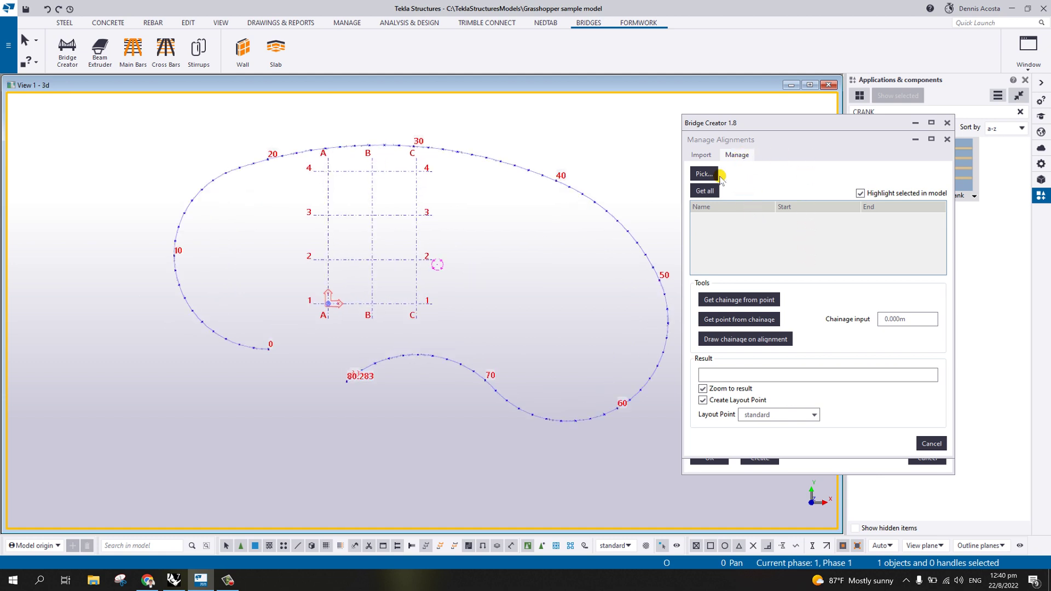
left_click(930, 444)
scroll(537, 293, "down", 3)
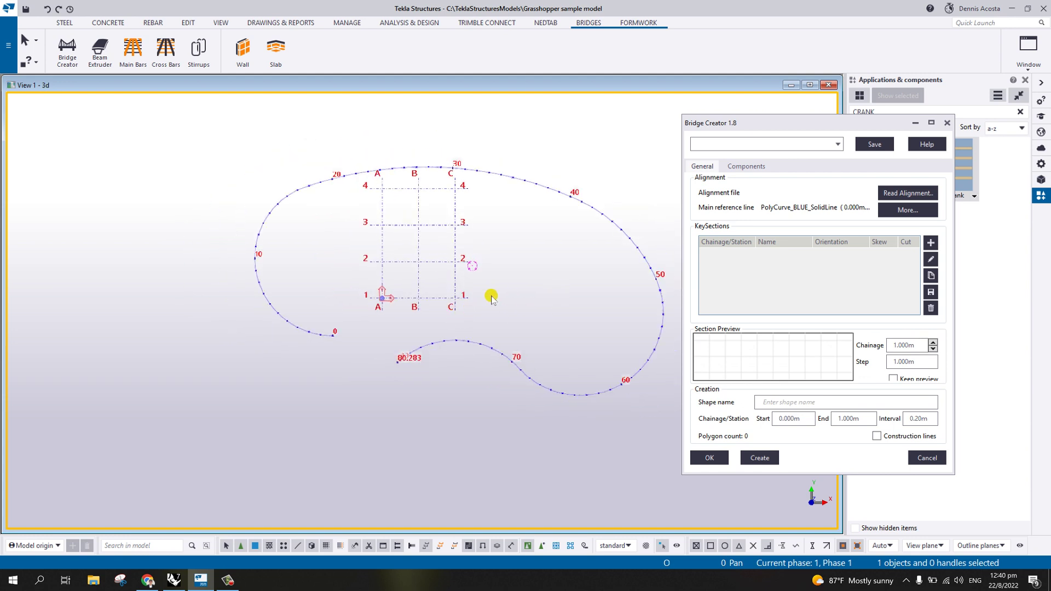
scroll(418, 301, "up", 4)
scroll(335, 307, "down", 2)
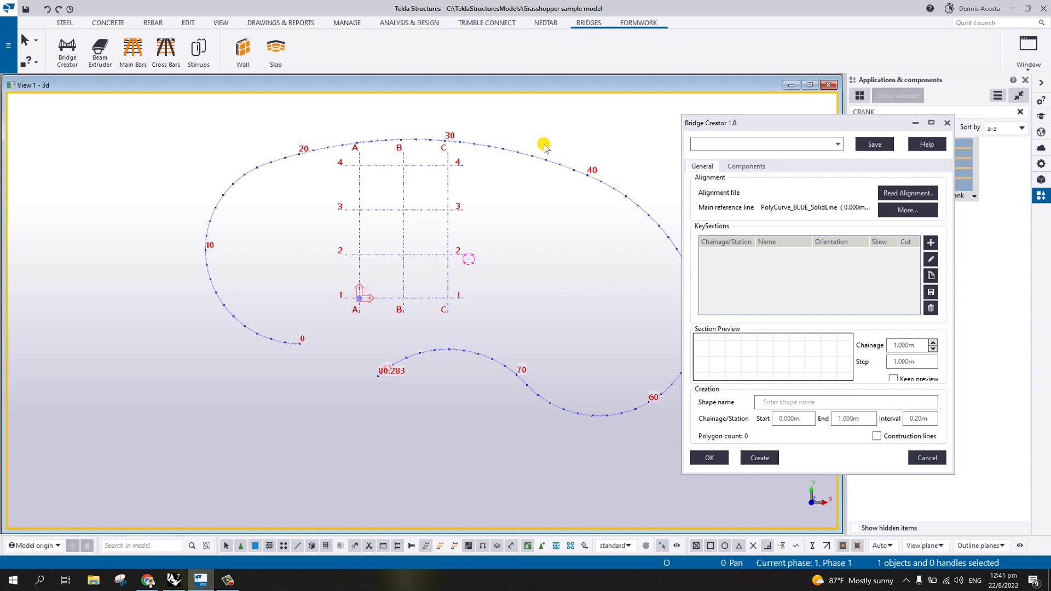
Add a key section from the library's Empty cross-section, open it for editing, and name it "curve wall"
left_click(931, 243)
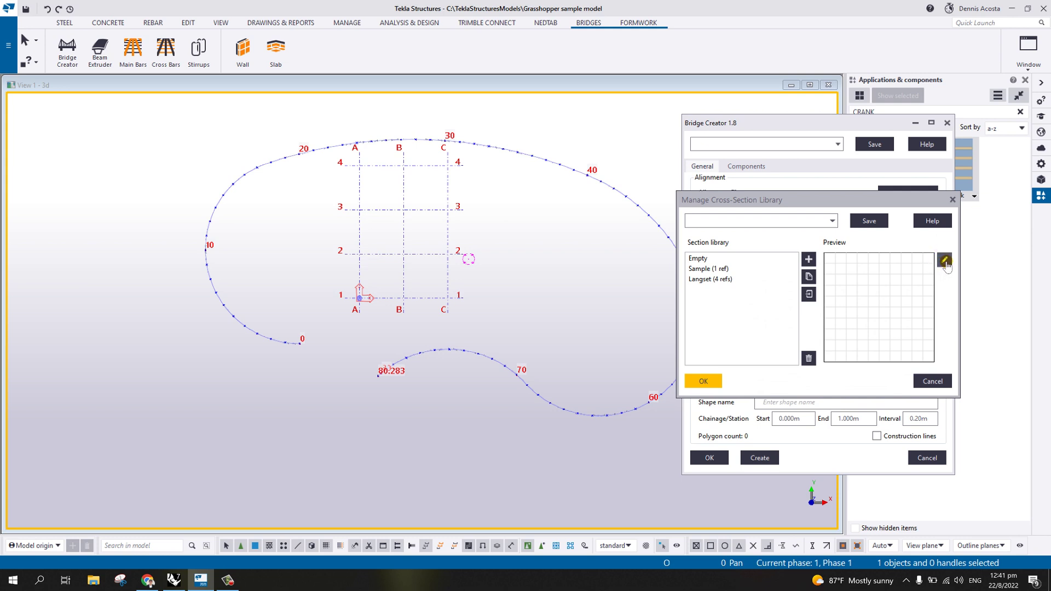
left_click(711, 259)
left_click(943, 261)
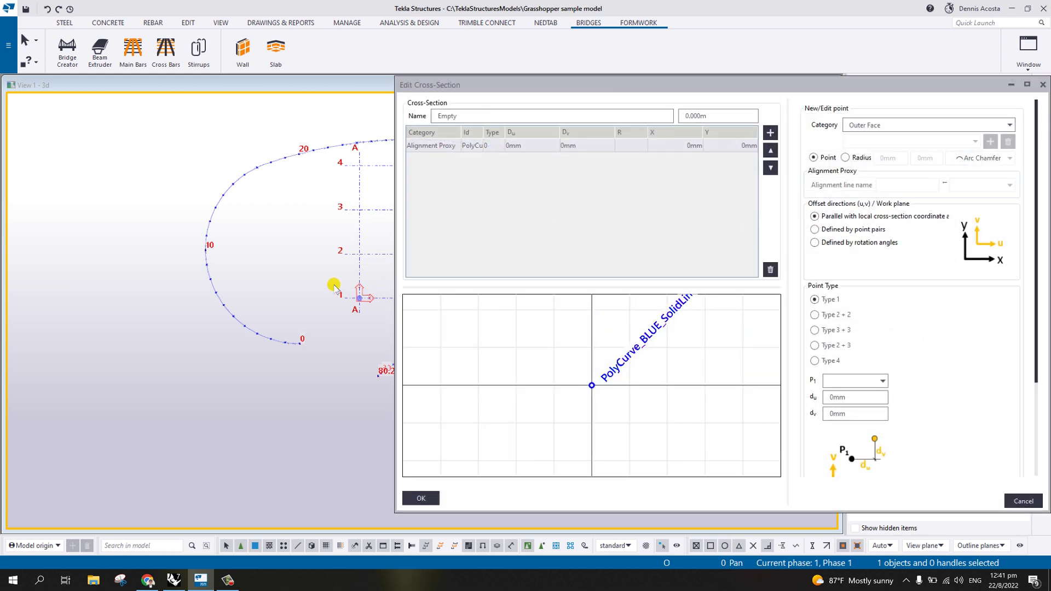
scroll(275, 289, "down", 4)
scroll(286, 279, "up", 4)
scroll(279, 290, "up", 5)
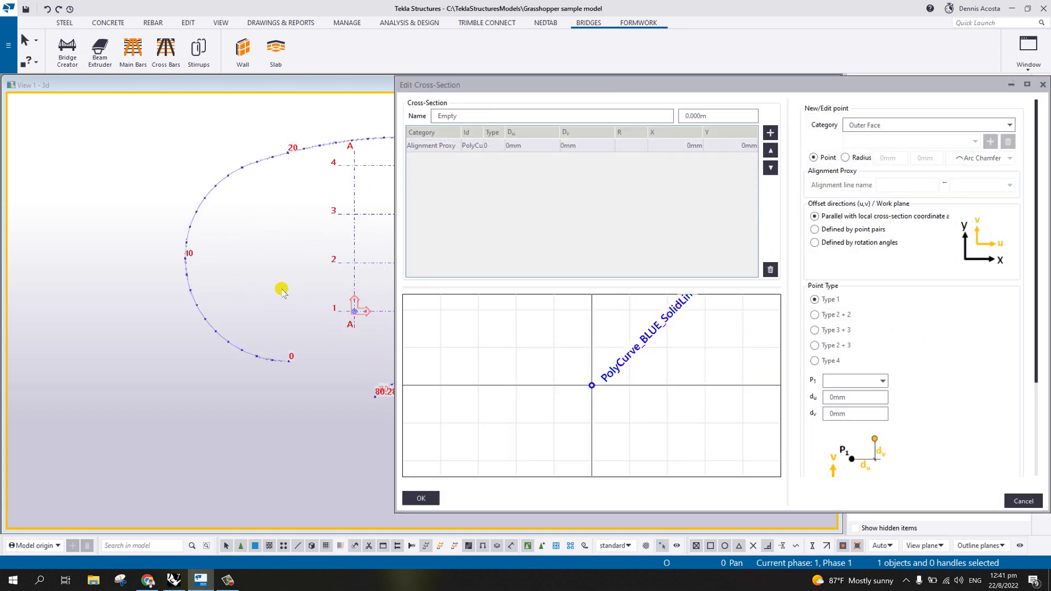
double_click(471, 115)
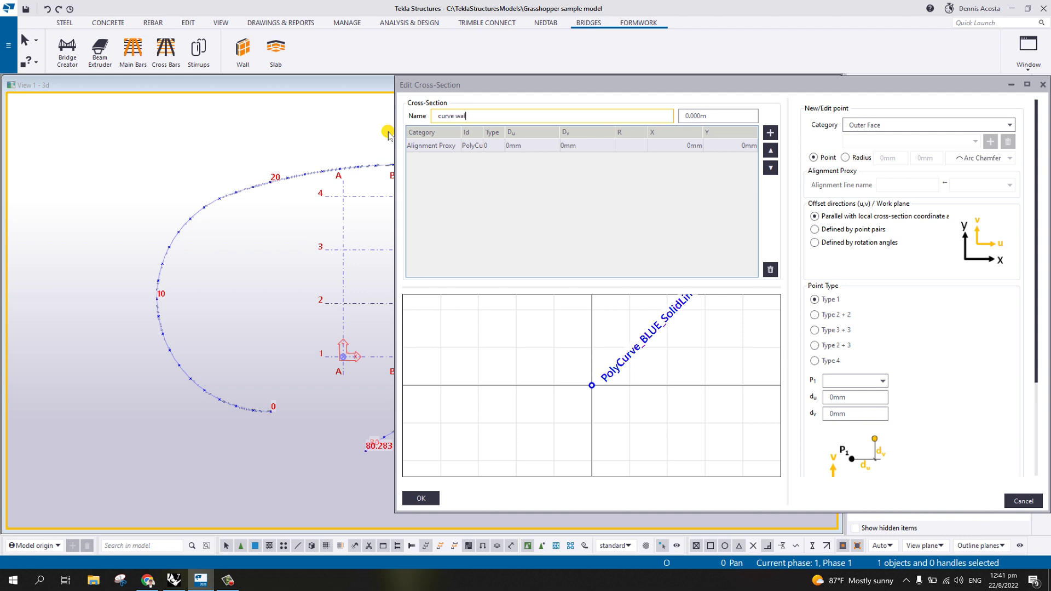
Select the cross-section's alignment proxy point and set the category for a new point to Outer Face
left_click(446, 146)
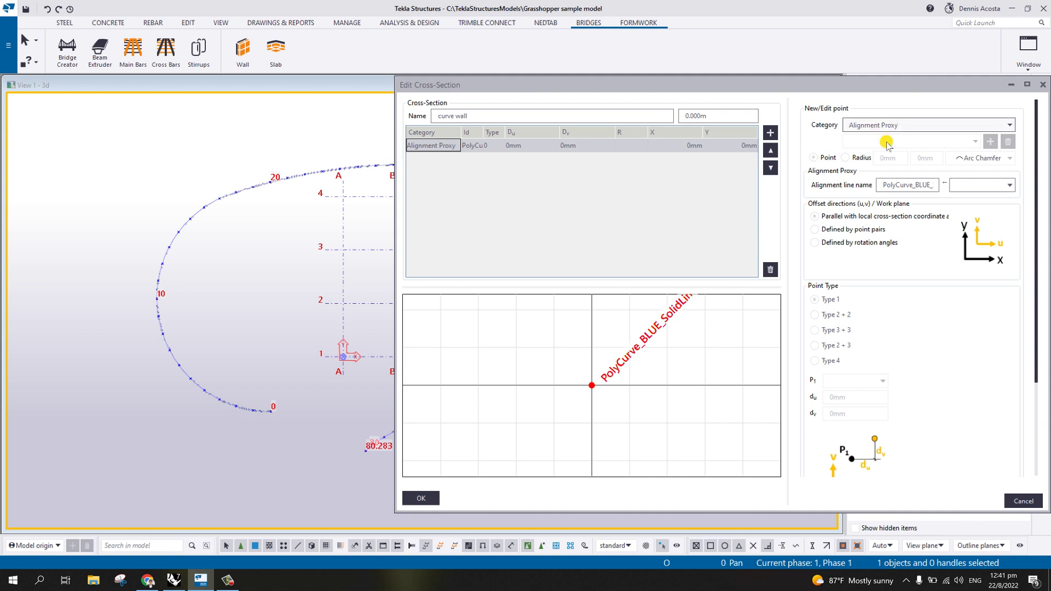
left_click(880, 385)
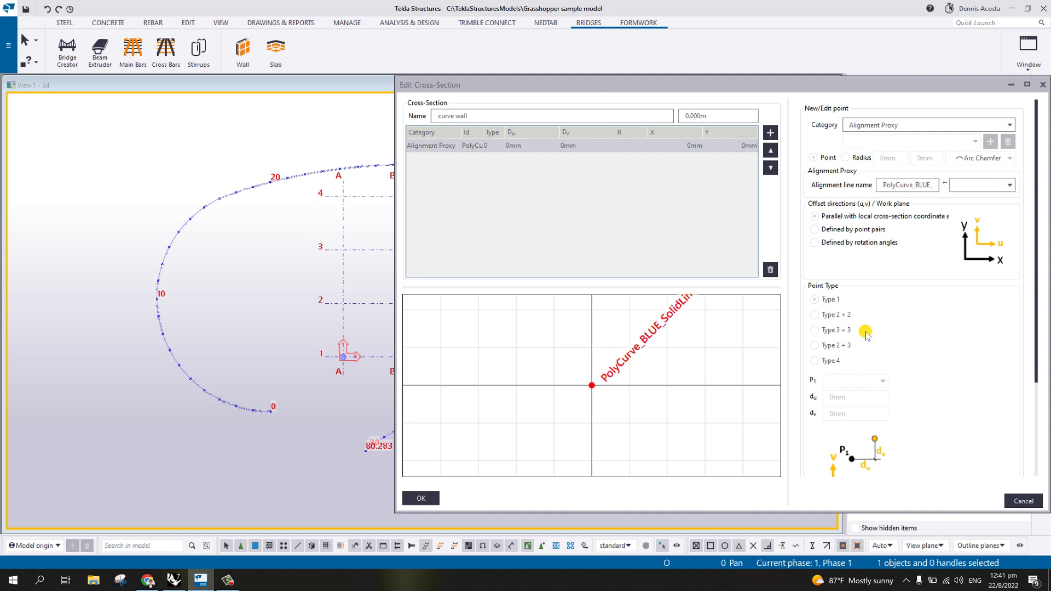
left_click(474, 146)
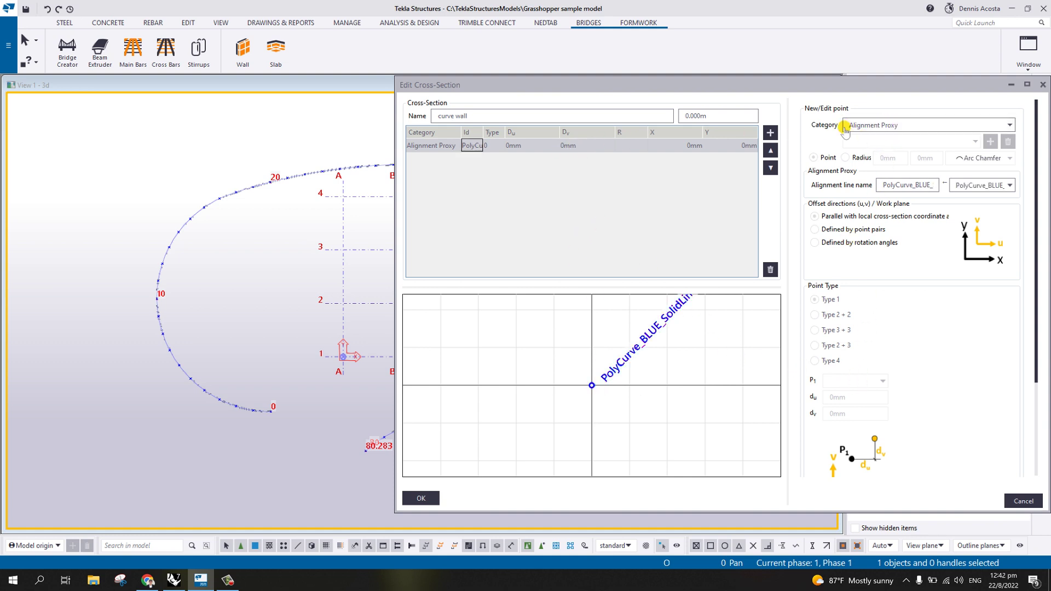
left_click(930, 125)
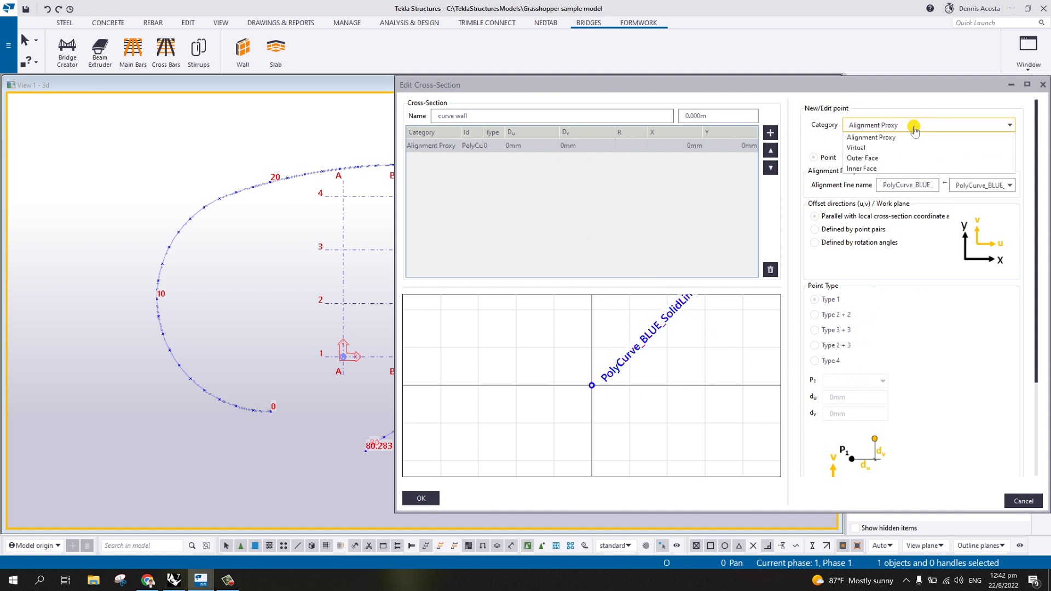
left_click(878, 162)
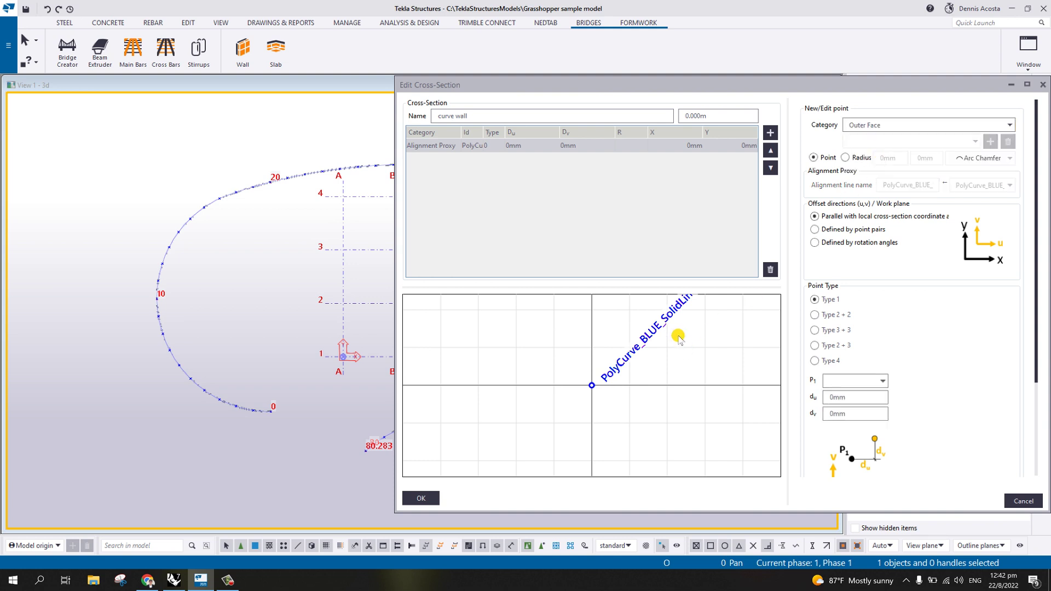
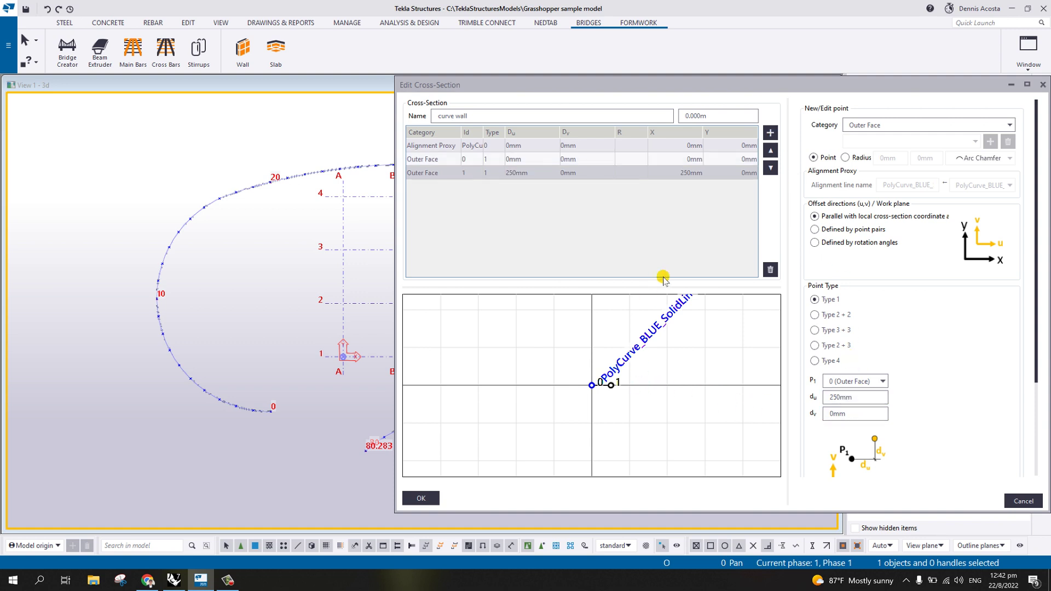
Add an Outer Face point to the cross-section, referenced to point 1 with a du offset of 2000 mm
left_click(882, 382)
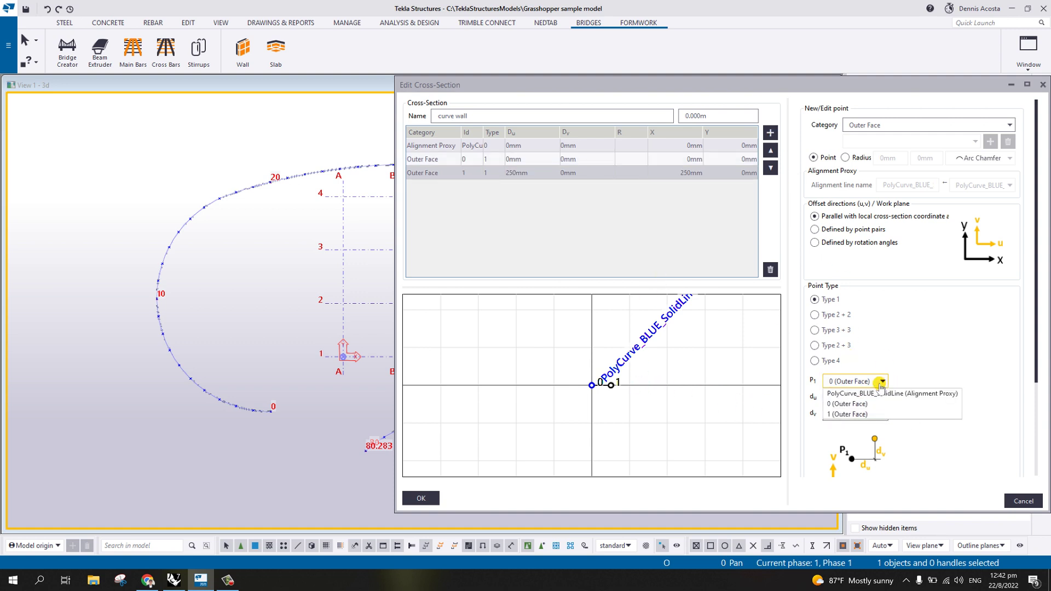
left_click(842, 414)
key("Tab")
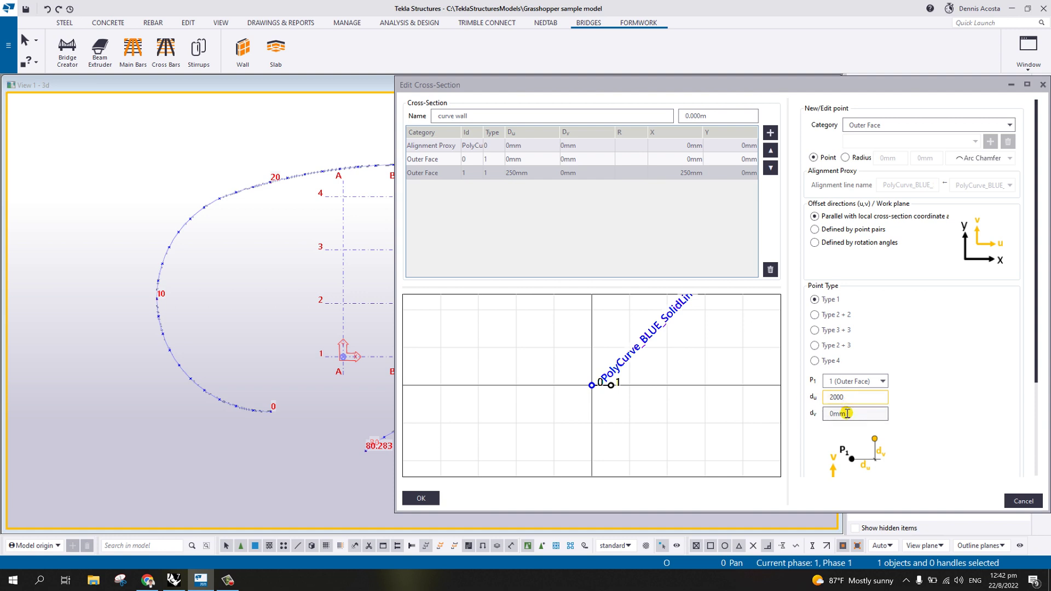
left_click(770, 133)
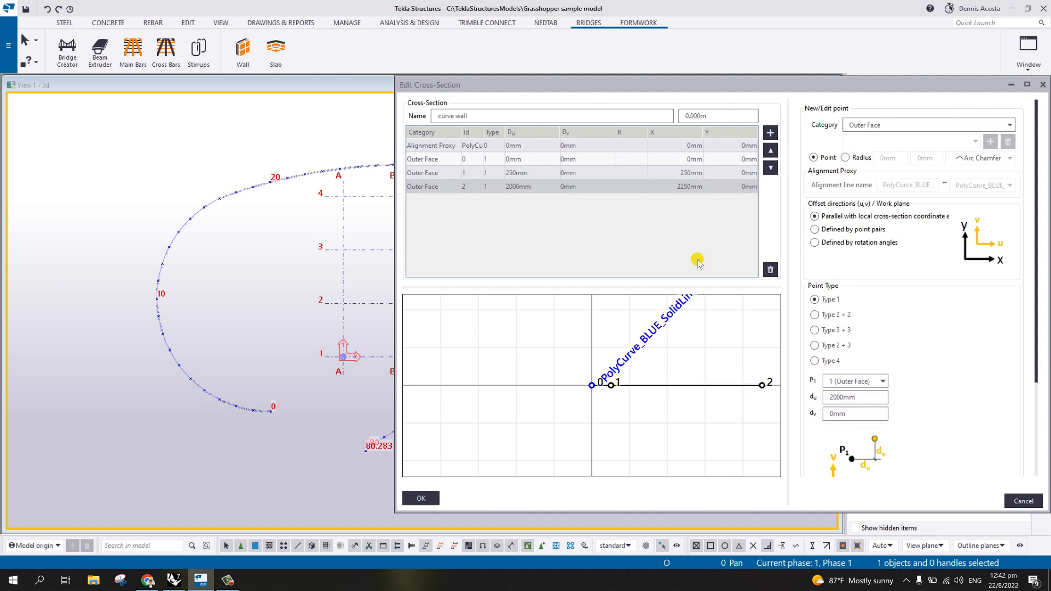
Correct the offsets of cross-section point 2 to du 0 mm and dv 1500 mm
scroll(664, 378, "down", 3)
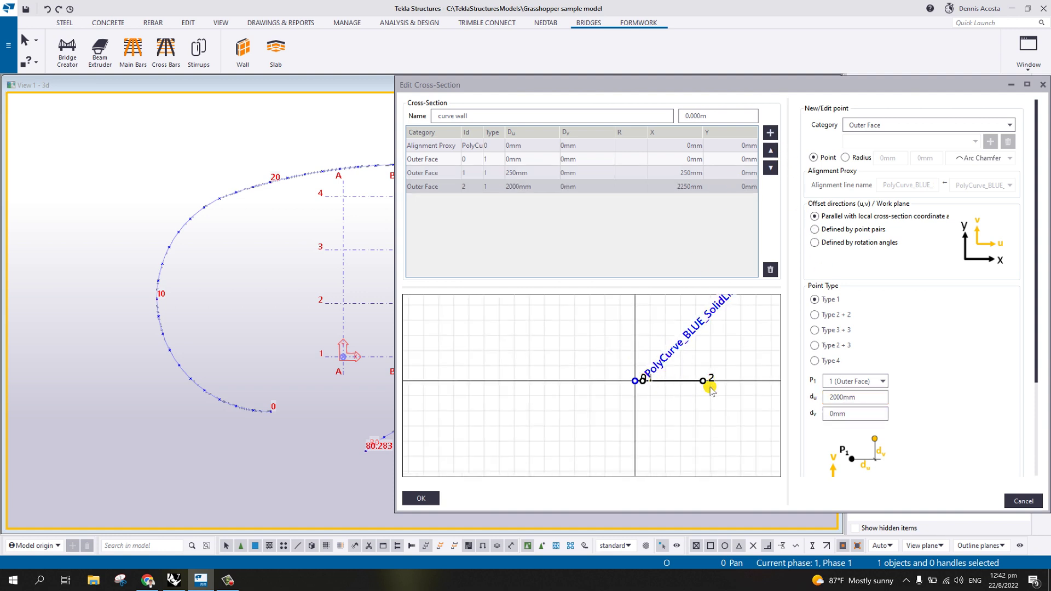
left_click_drag(869, 399, 737, 412)
type("0")
left_click(850, 413)
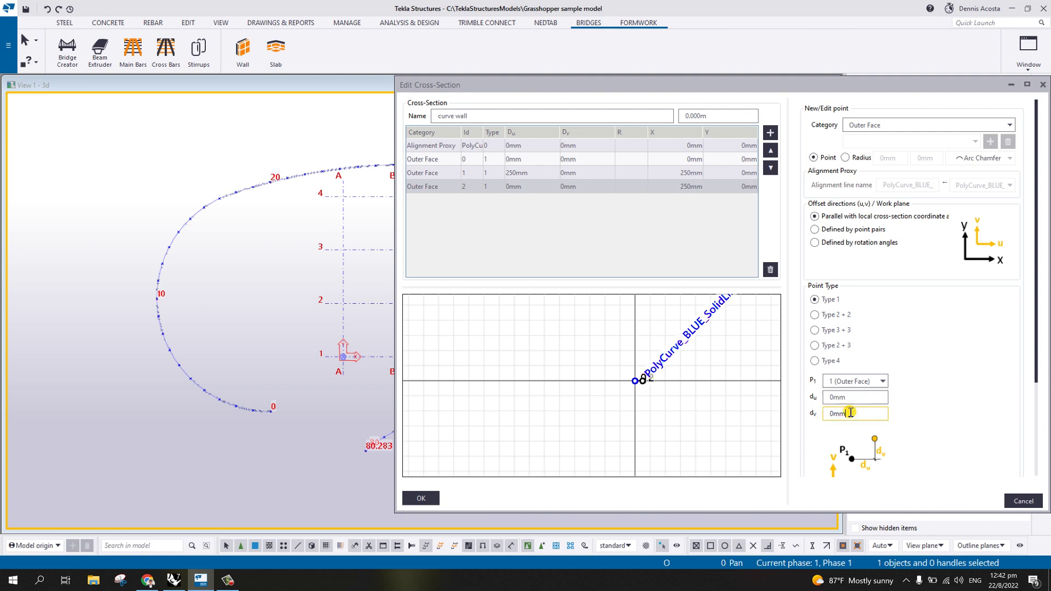
left_click_drag(850, 413, 786, 418)
type("1500")
left_click(857, 397)
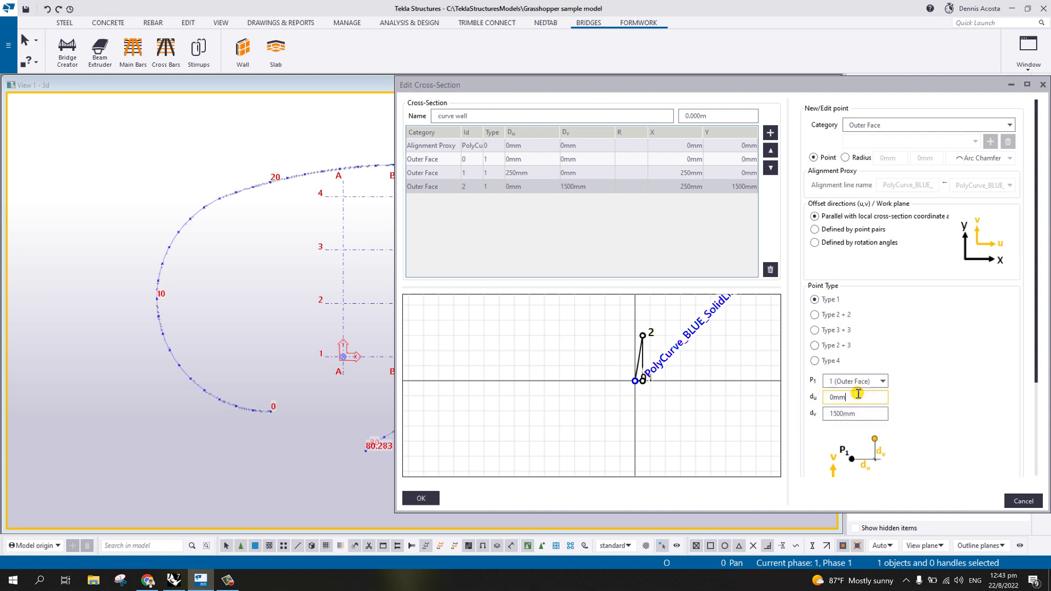
Add another Outer Face point referenced to point 2, with du -250 mm and dv 0 mm, to complete the rectangular wall profile
scroll(687, 342, "up", 3)
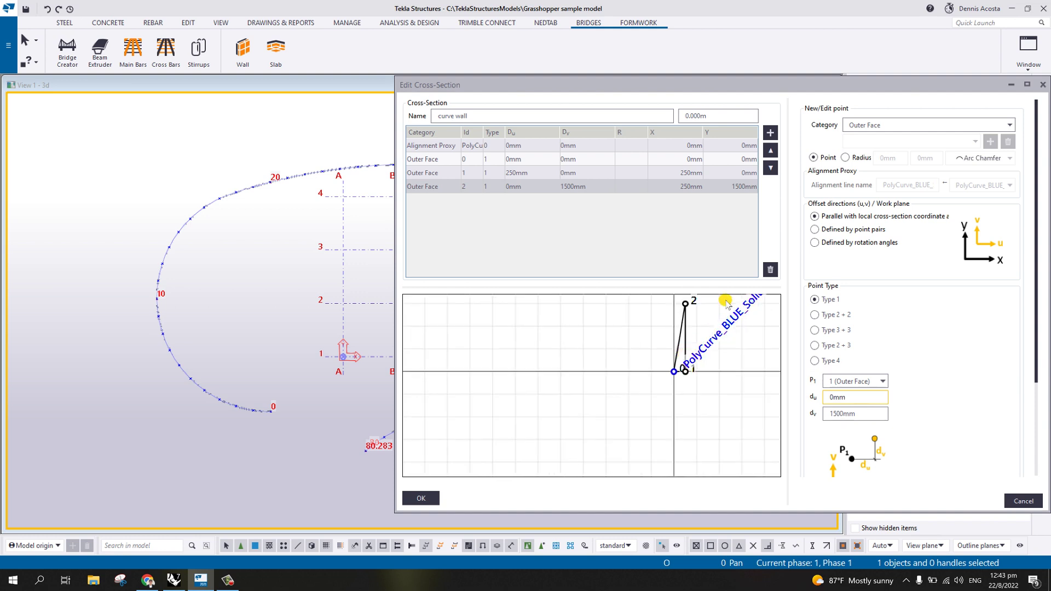
left_click(869, 382)
left_click(841, 425)
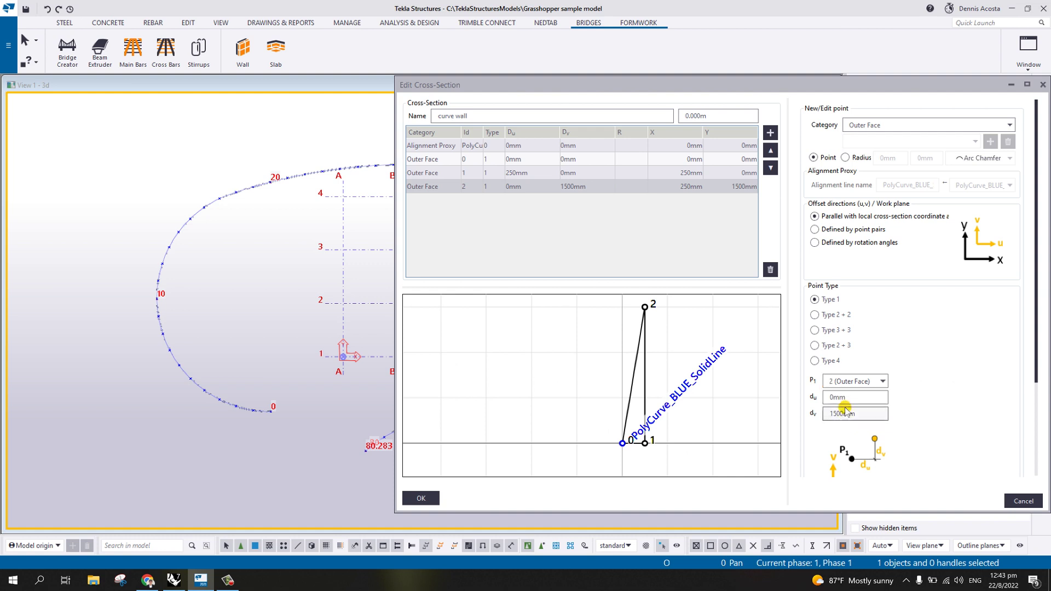
key("Tab")
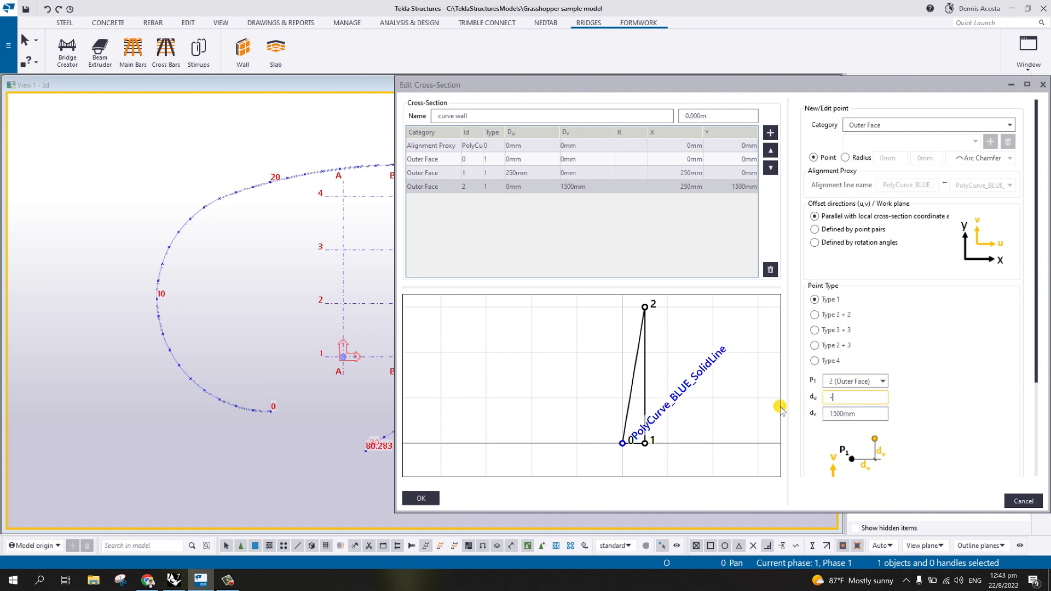
type("-250")
key("Tab")
type("0")
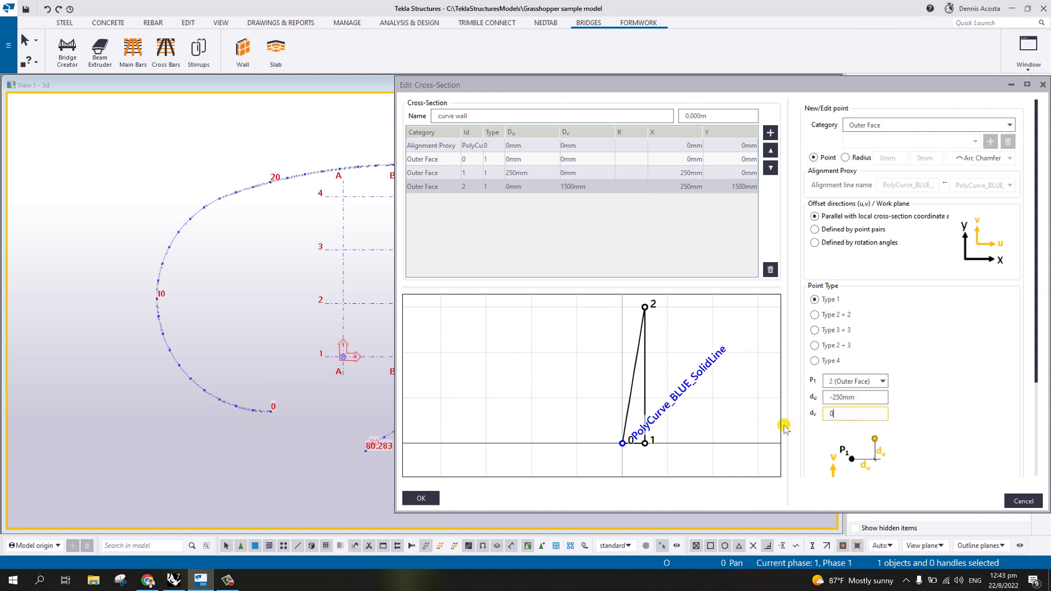
left_click(770, 133)
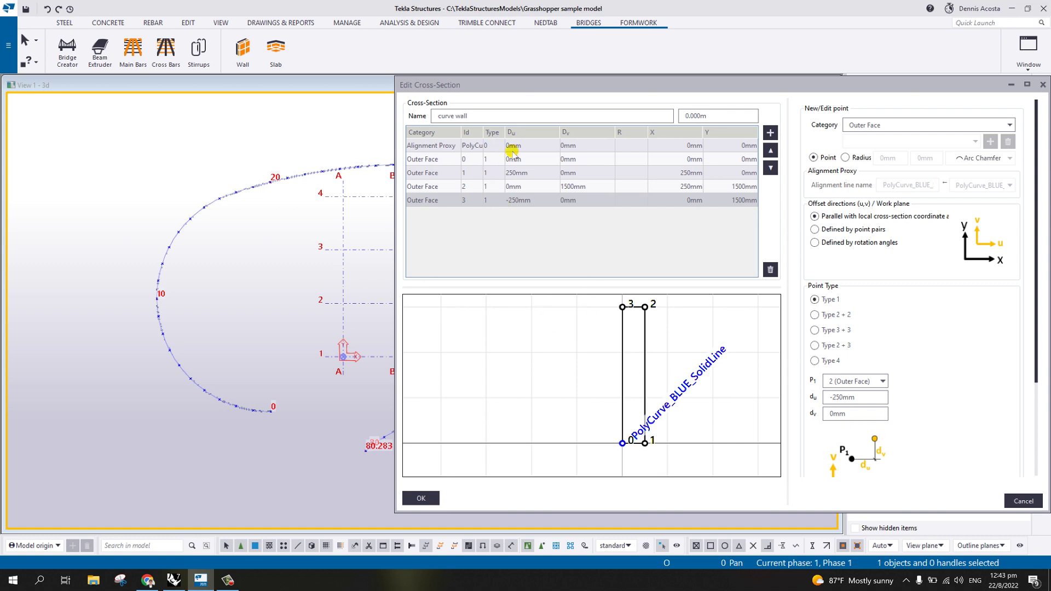
Accept the finished wall profile and confirm "curve wall" in the cross-section library as the key section
left_click(423, 498)
scroll(383, 373, "down", 2)
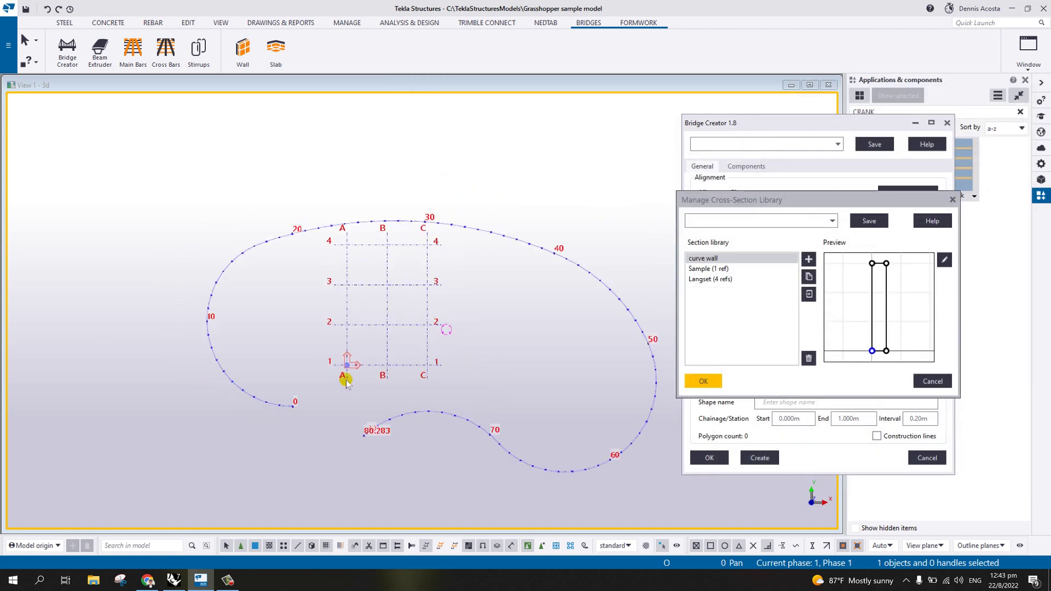
scroll(570, 300, "up", 3)
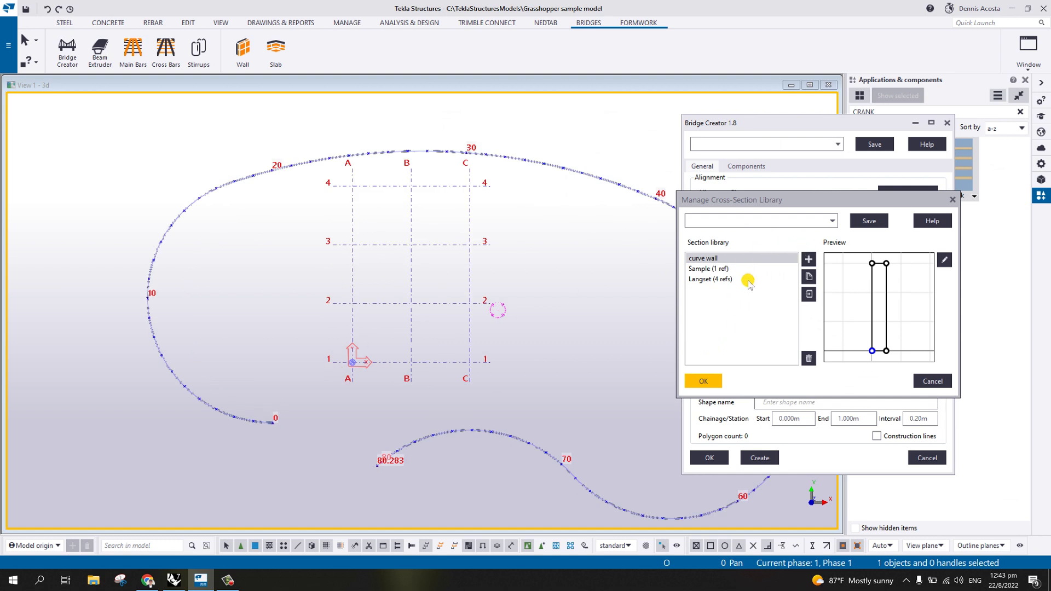
left_click(704, 382)
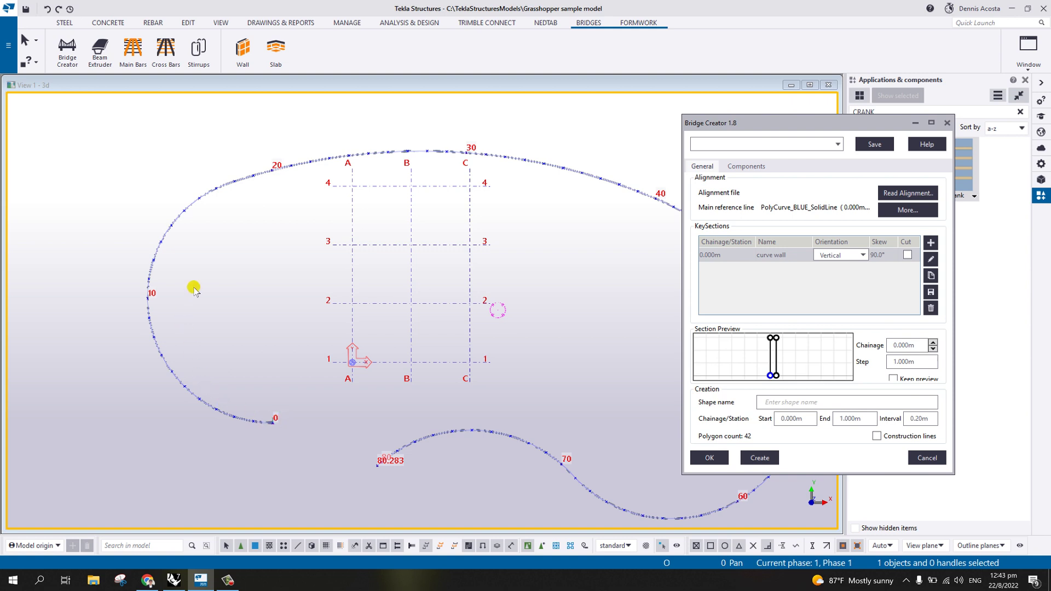
Name the shape "cwall" and set its chainage range from 0 to 30 m
left_click(799, 402)
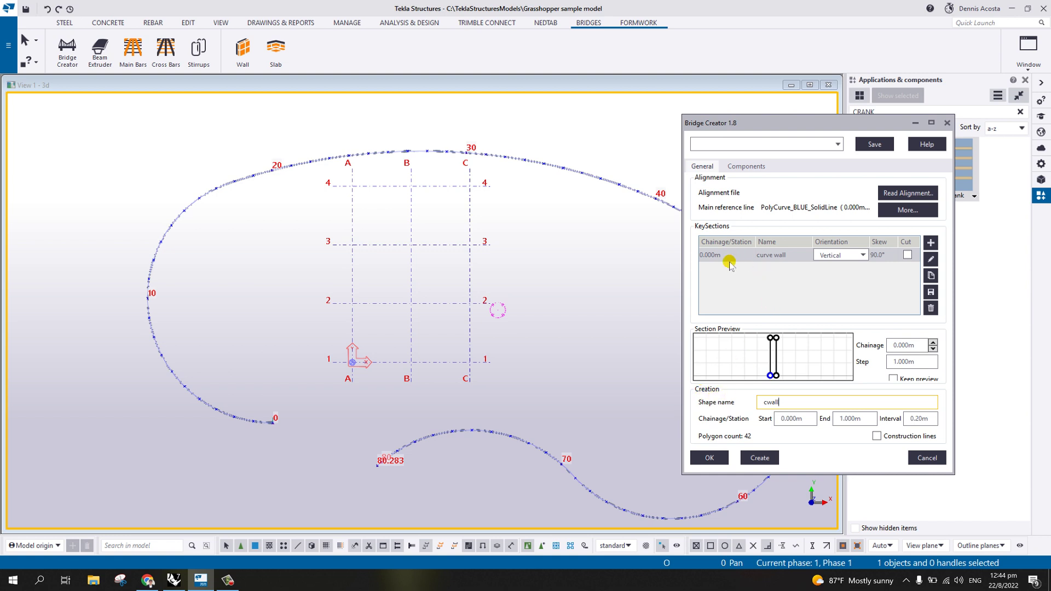
double_click(787, 420)
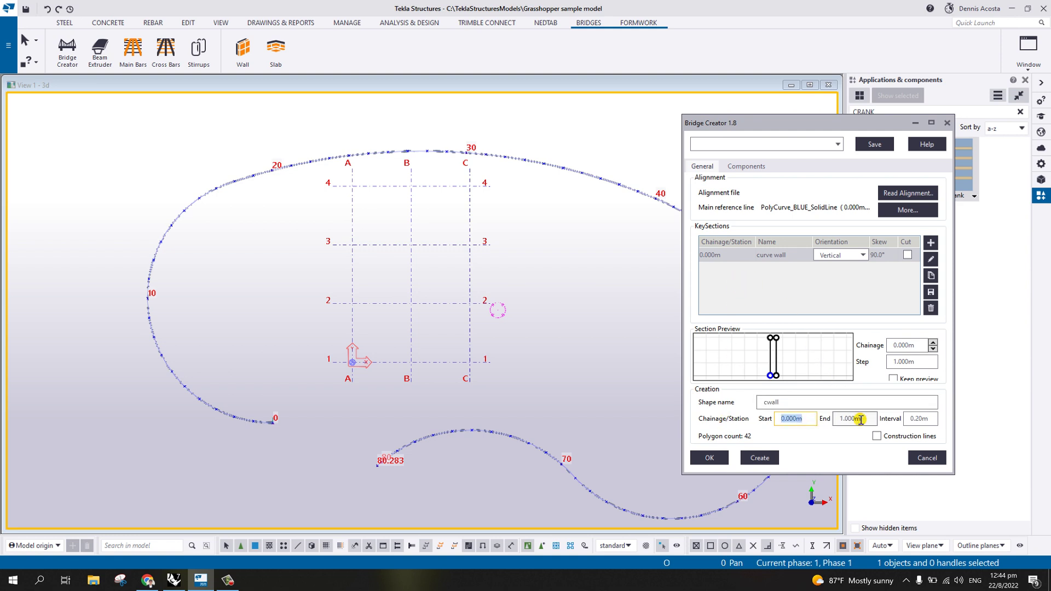
key("Tab")
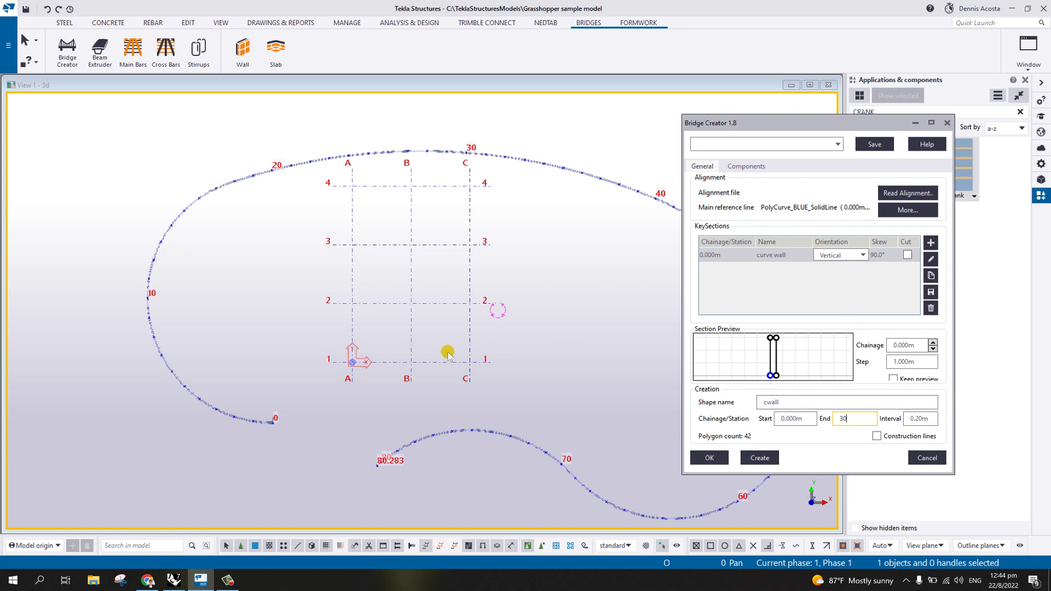
Examine in 3D the section preview standing at chainage 0 and the alignment's chainage marks
middle_click_drag(372, 390, 357, 267, "ctrl")
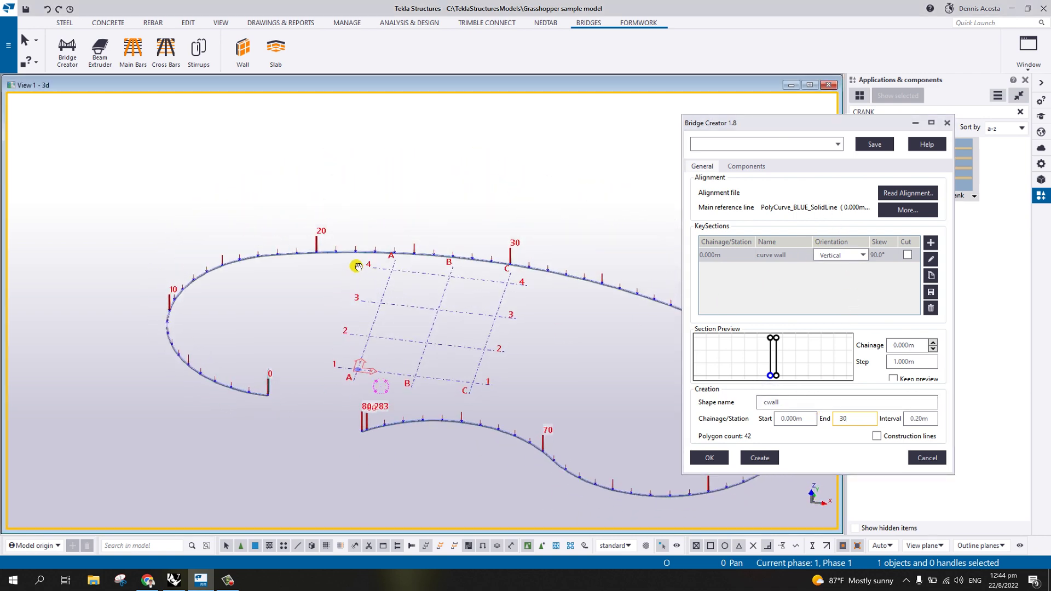
scroll(265, 396, "up", 6)
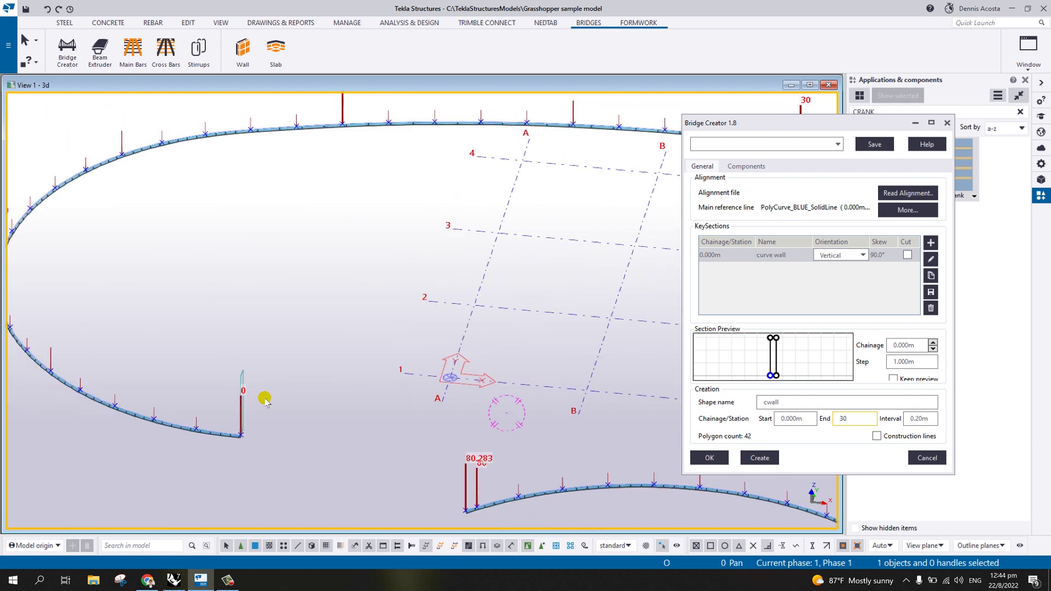
scroll(265, 401, "down", 2)
middle_click_drag(254, 404, 313, 373, "ctrl")
scroll(309, 372, "up", 5)
scroll(322, 411, "down", 3)
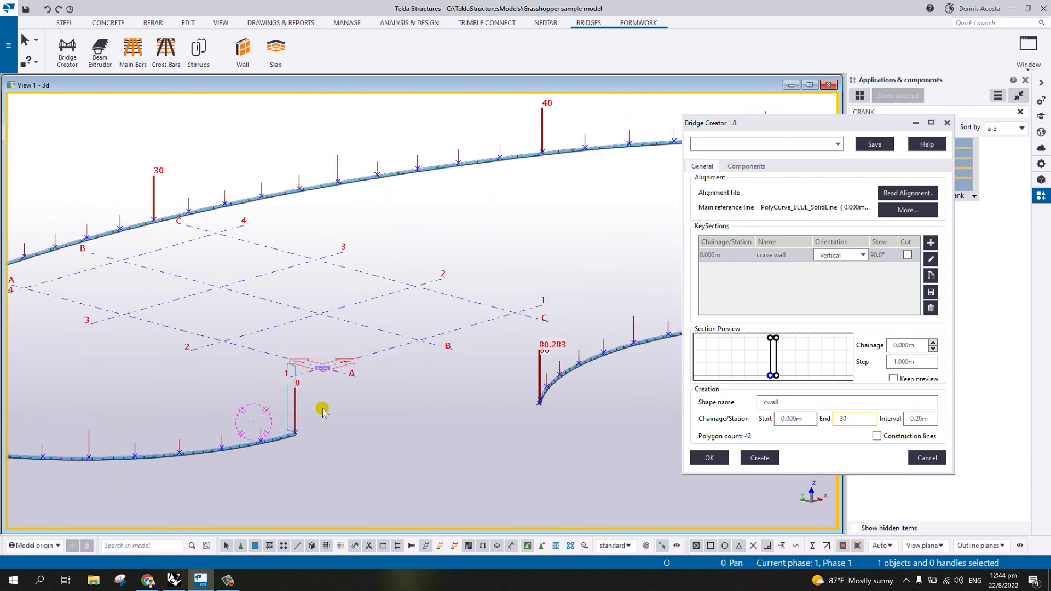
scroll(323, 411, "down", 4)
scroll(361, 405, "up", 4)
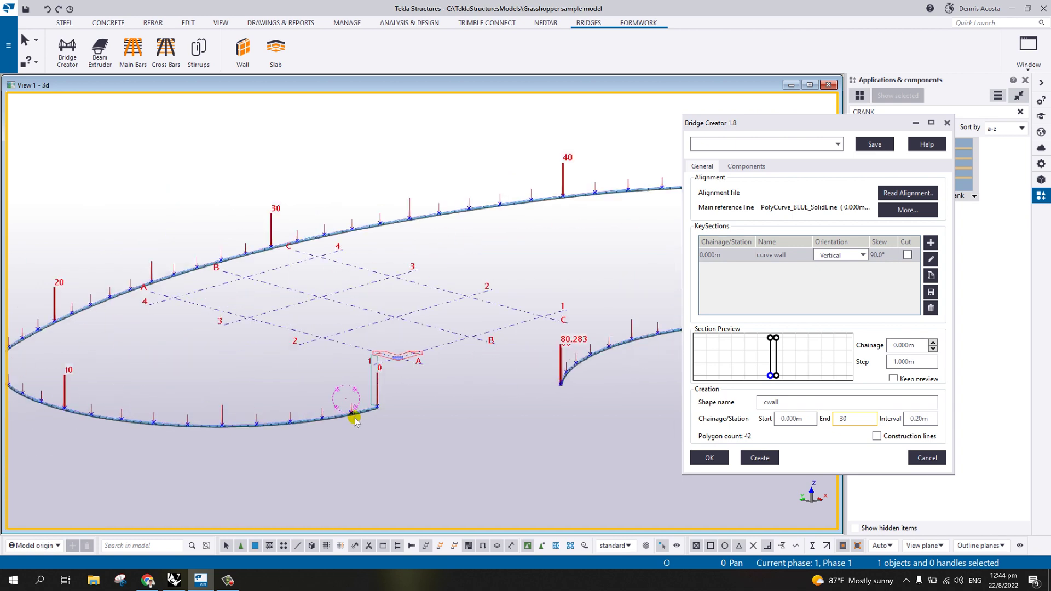
scroll(242, 368, "down", 3)
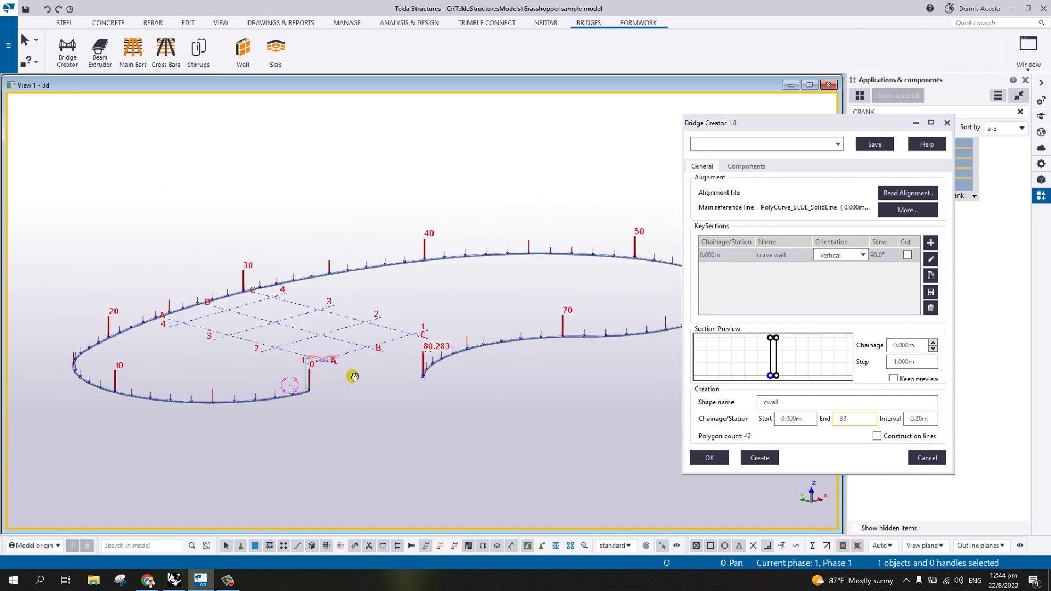
scroll(327, 414, "up", 2)
middle_click_drag(326, 415, 335, 408, "ctrl")
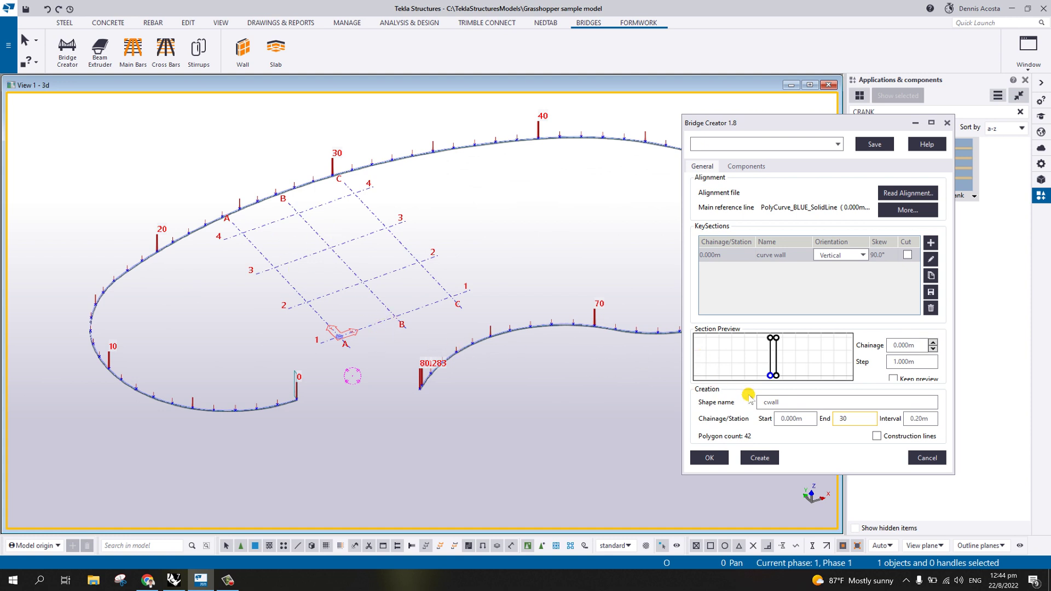
Create the curved wall "cwall" along the alignment and inspect it together with the remaining stretch of the curve
left_click(760, 458)
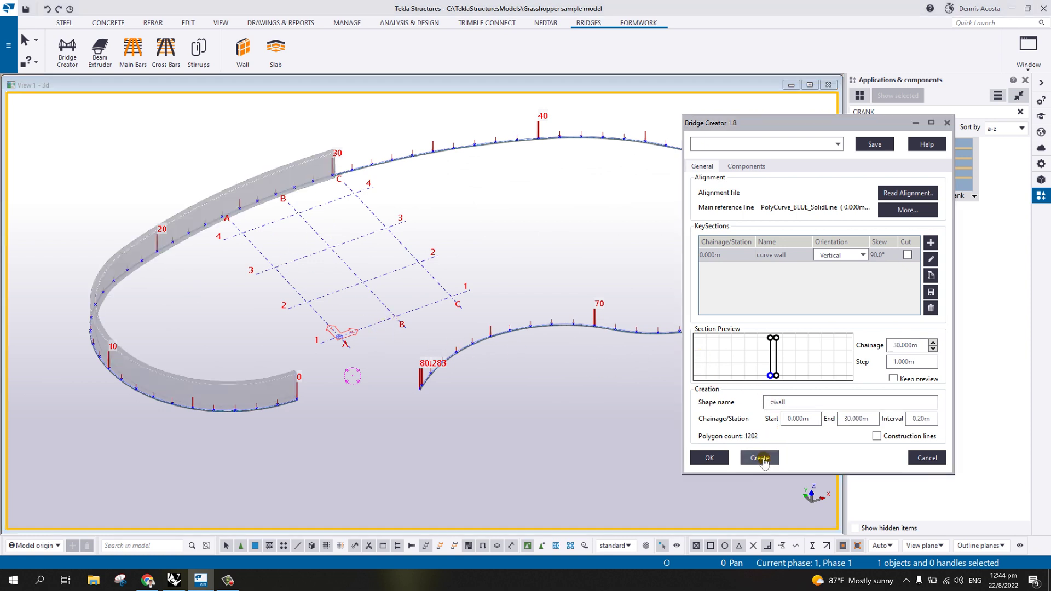
middle_click_drag(300, 326, 216, 323, "ctrl")
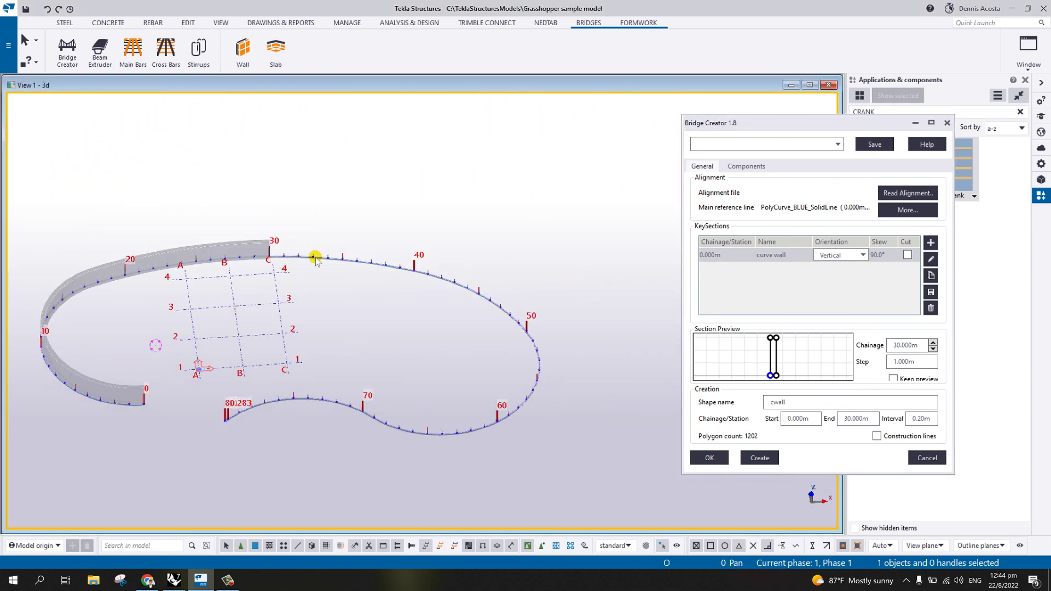
scroll(340, 294, "up", 2)
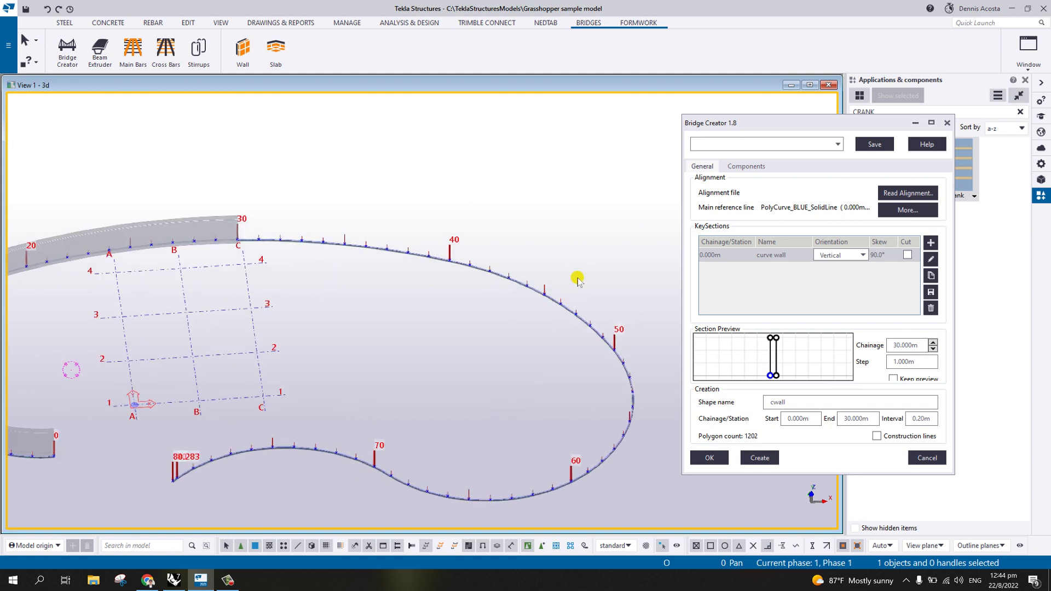
scroll(540, 350, "down", 1)
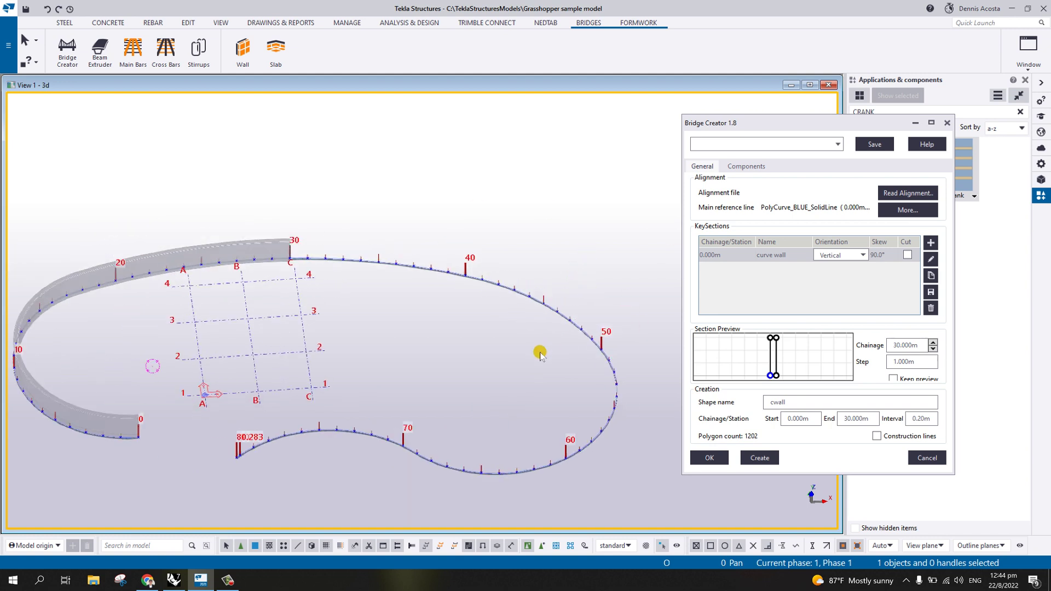
scroll(476, 326, "down", 1)
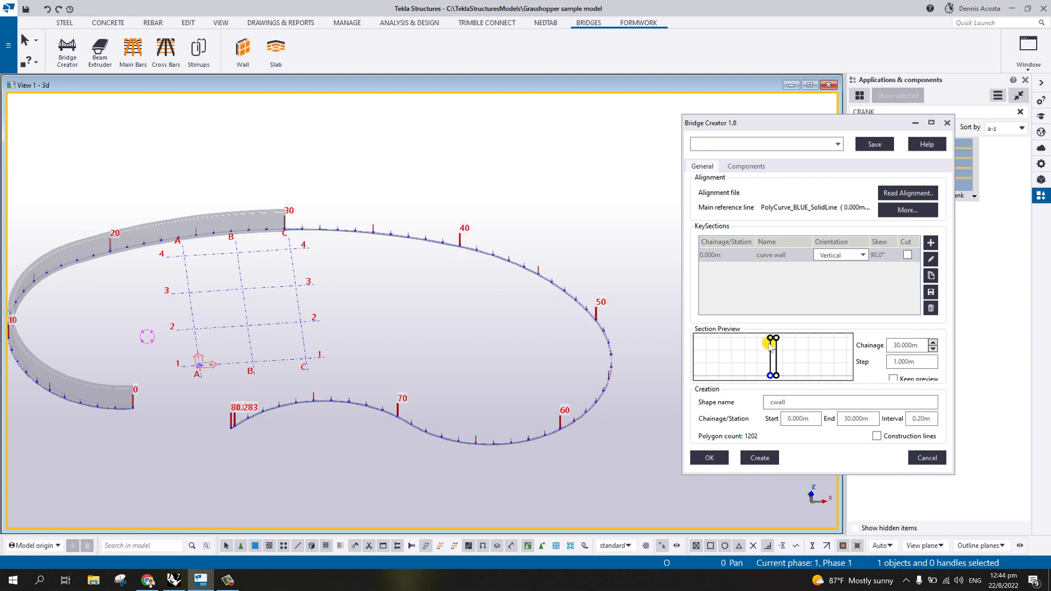
Rename the shape to "cwall1" and set its chainage range from 40 to 80 m
left_click(795, 403)
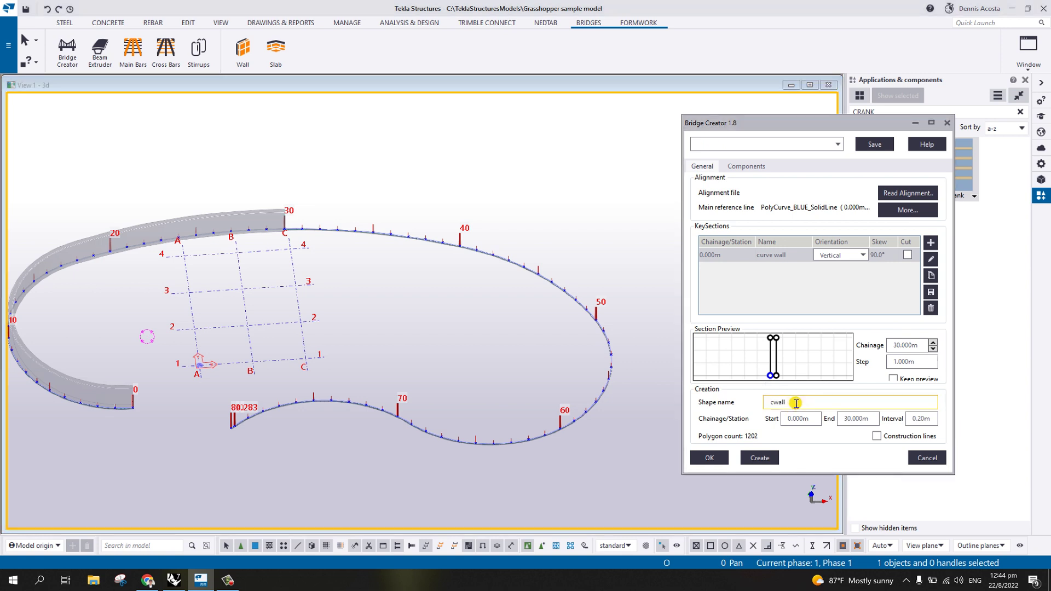
key("Tab")
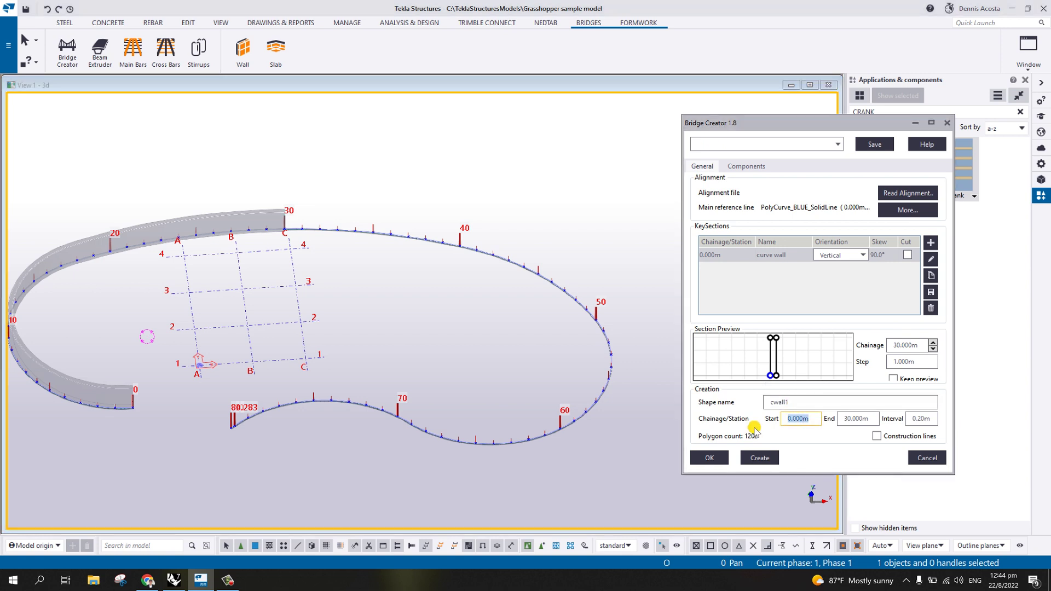
type("40")
key("Tab")
type("80")
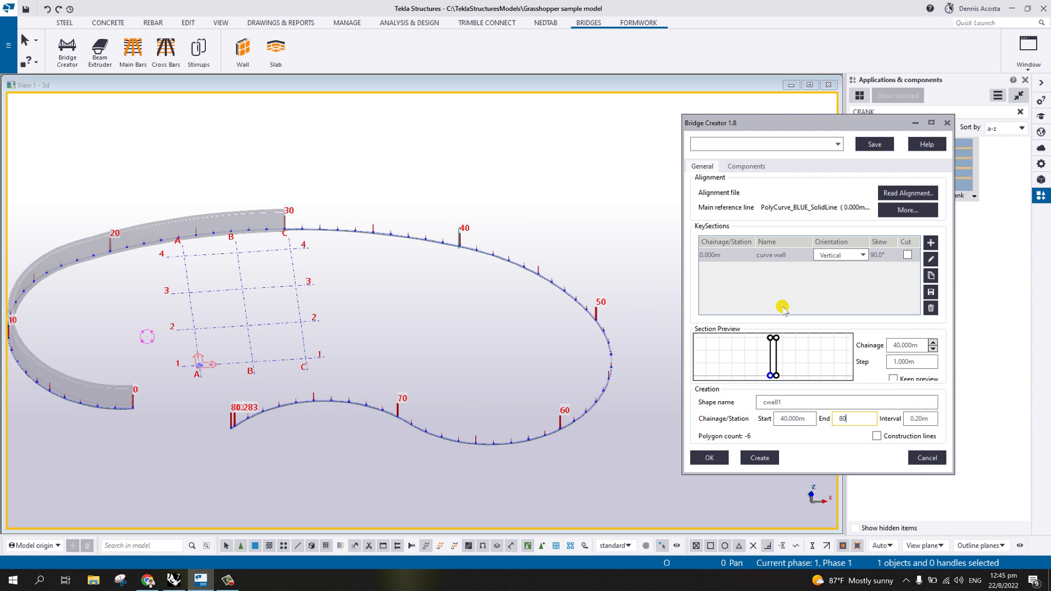
Duplicate the "curve wall" key section twice and set the copies' chainages to 60 m and 80 m
left_click(930, 276)
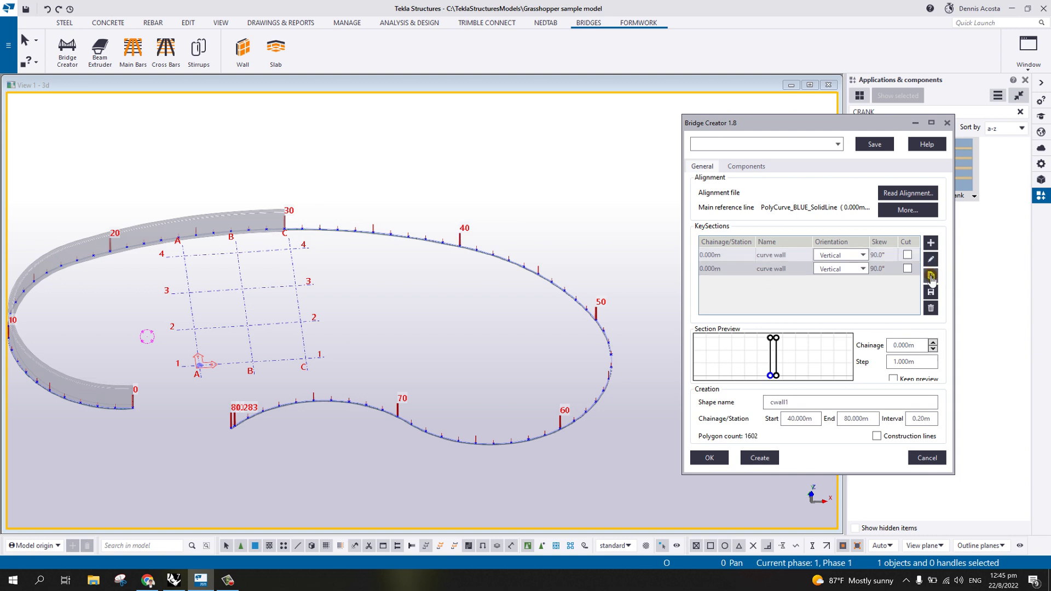
left_click(930, 276)
left_click(717, 268)
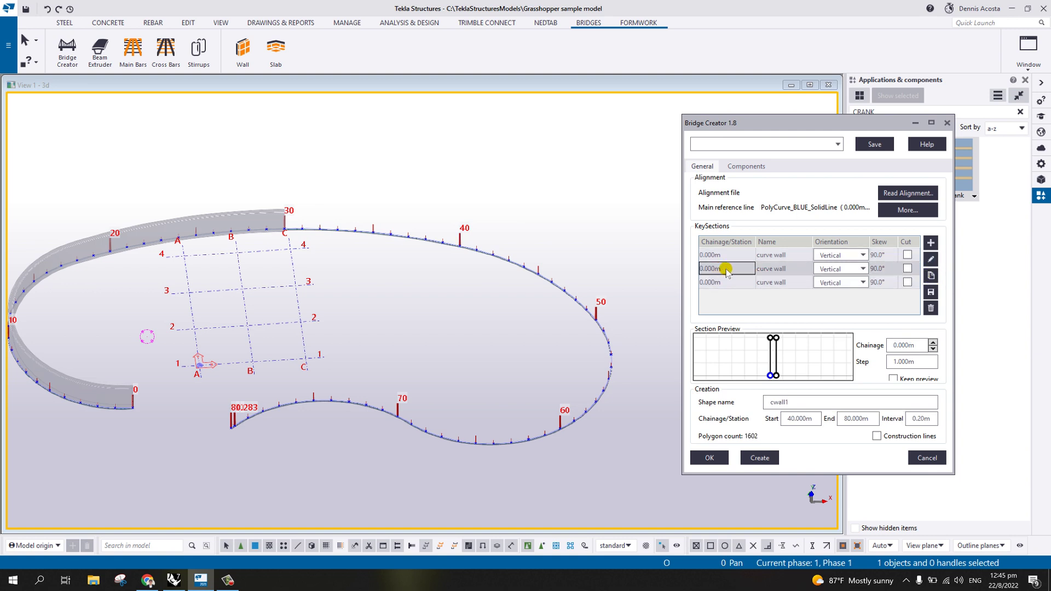
left_click(725, 268)
double_click(713, 283)
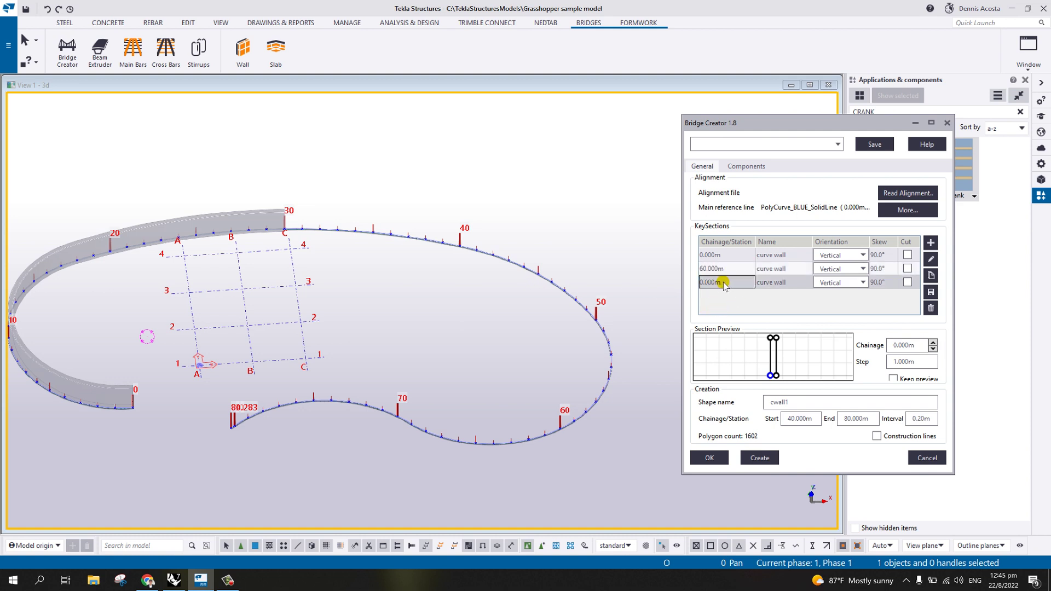
type("80")
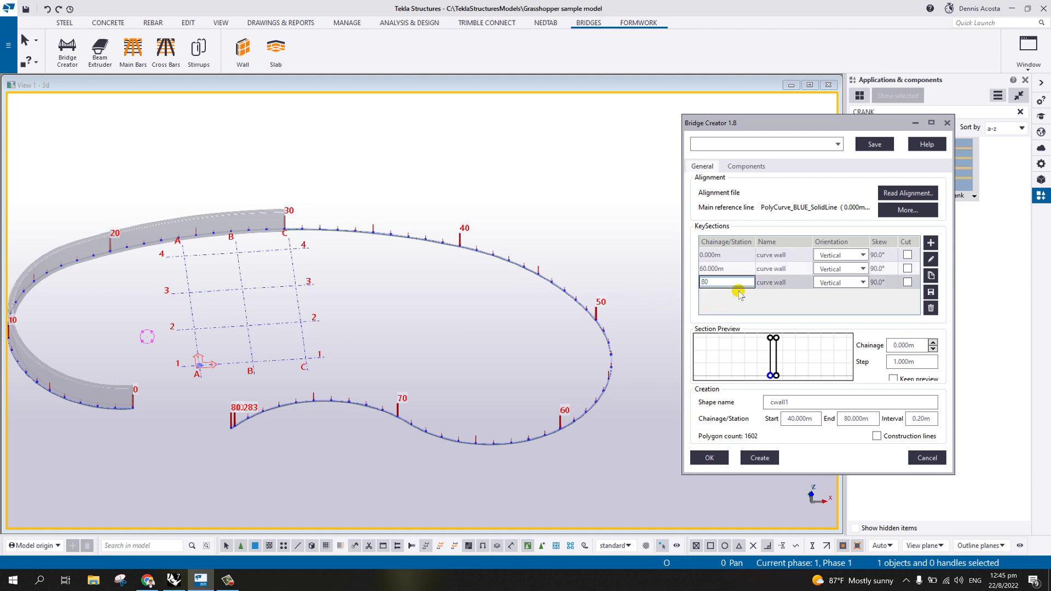
In the 60 m key section, raise top point 2 of the outer face by setting its dv offset to 3000 mm
left_click(838, 399)
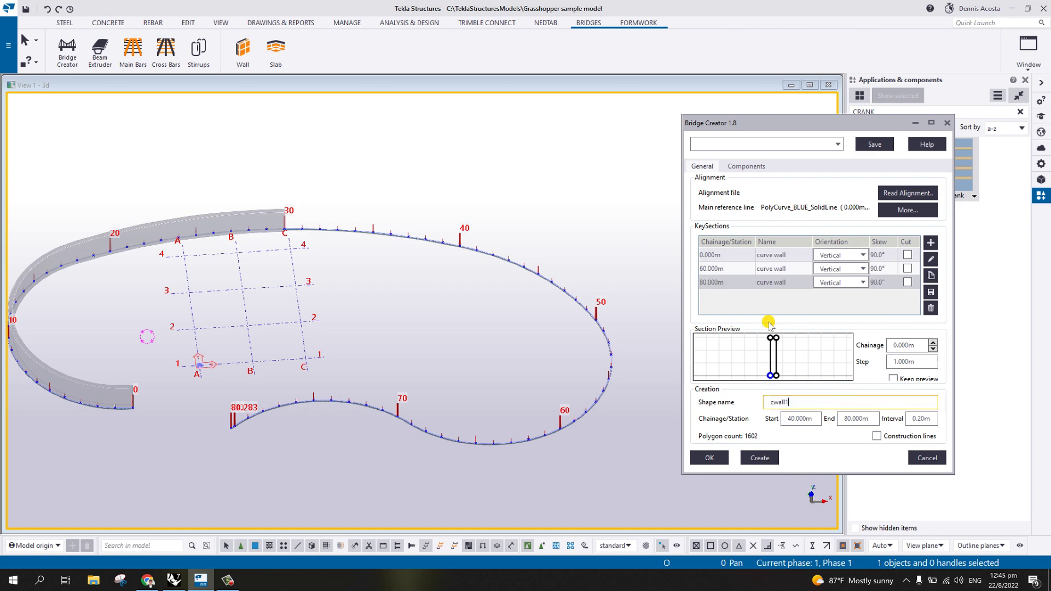
left_click(721, 268)
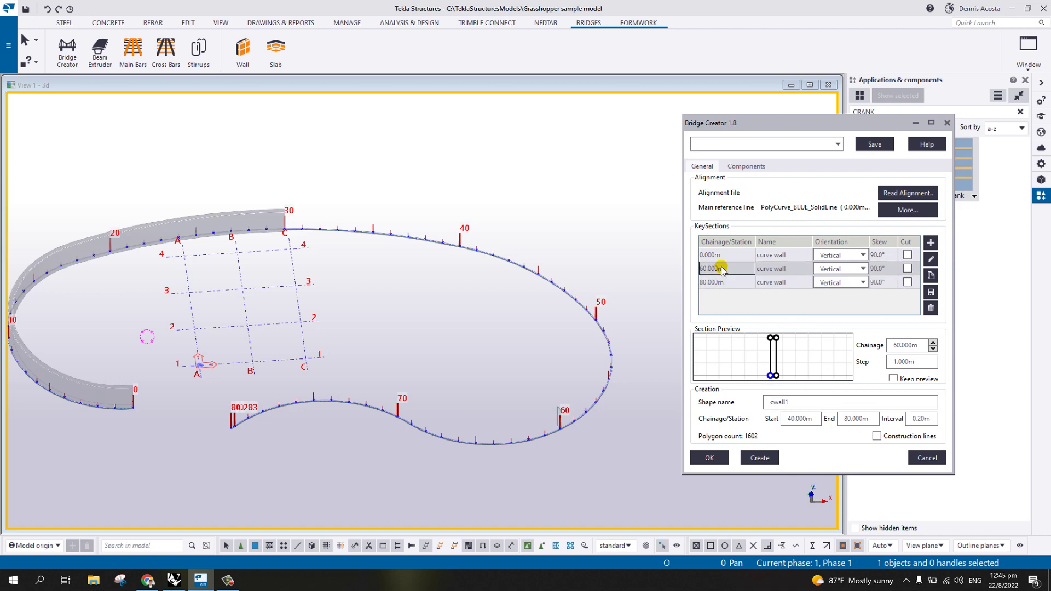
left_click(931, 259)
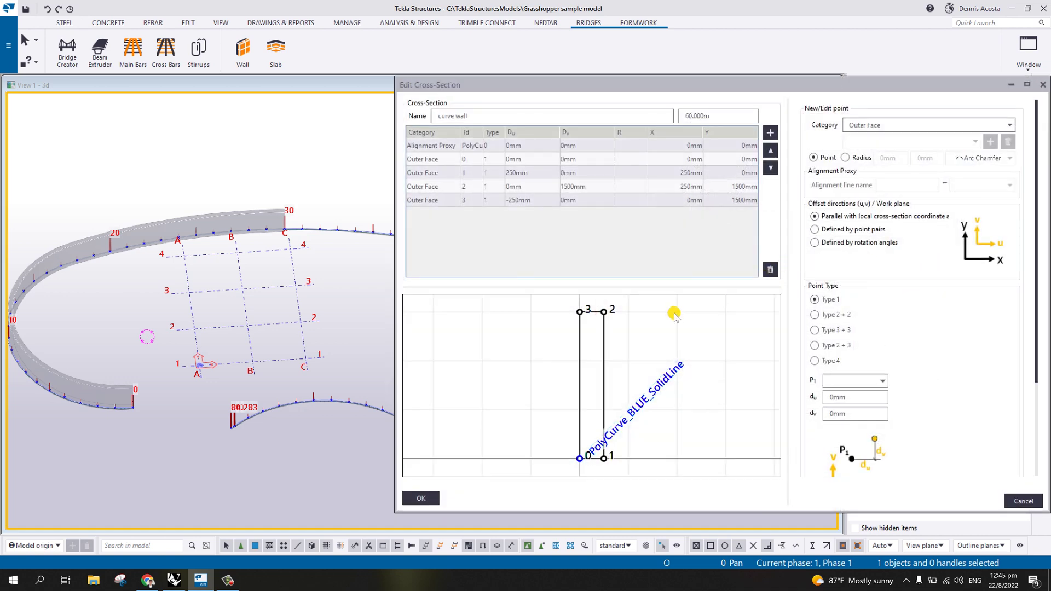
left_click(604, 313)
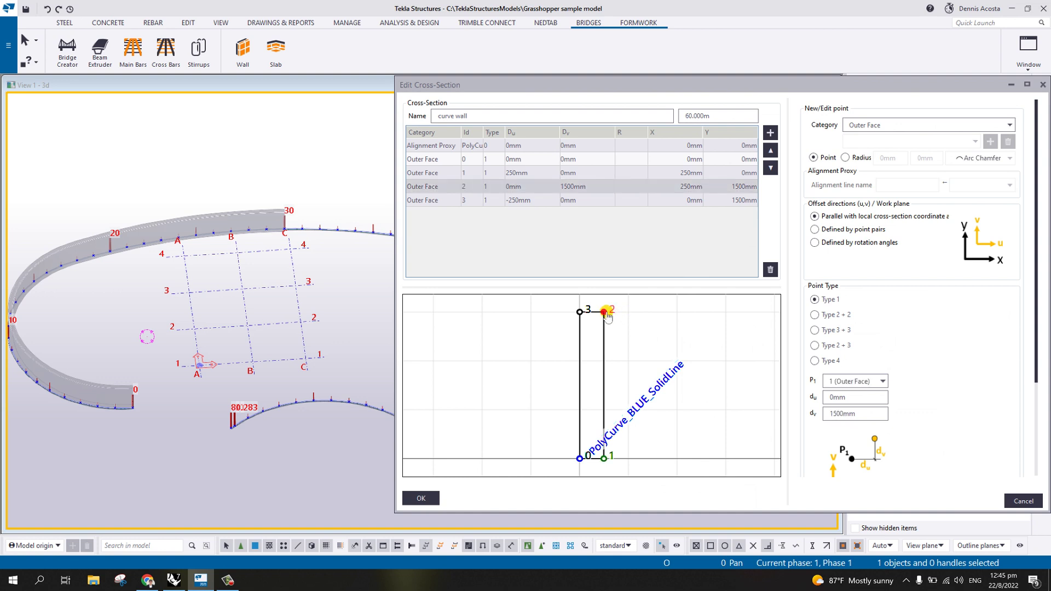
double_click(837, 413)
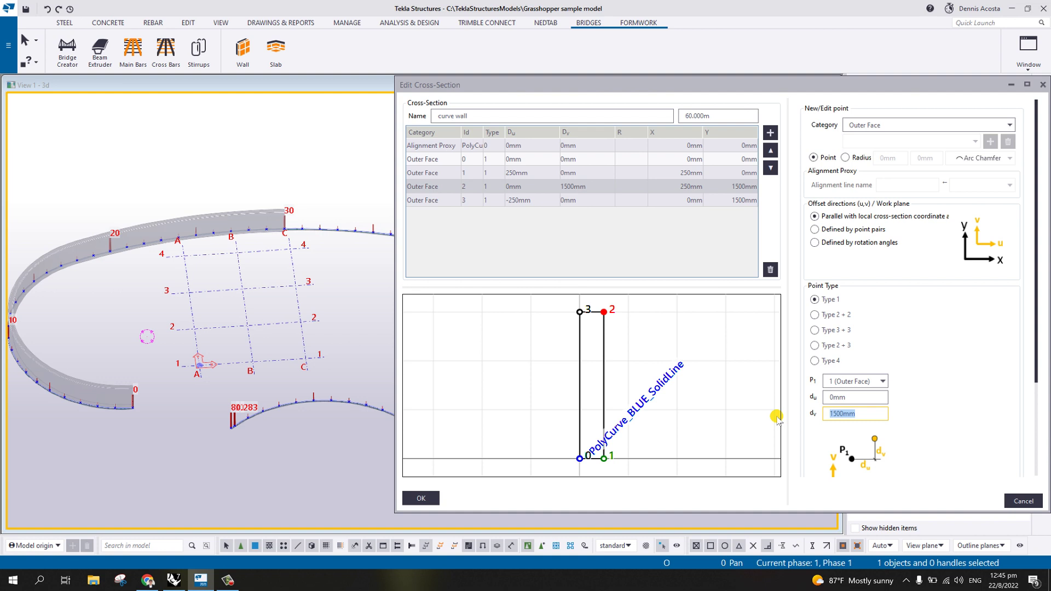
type("3000")
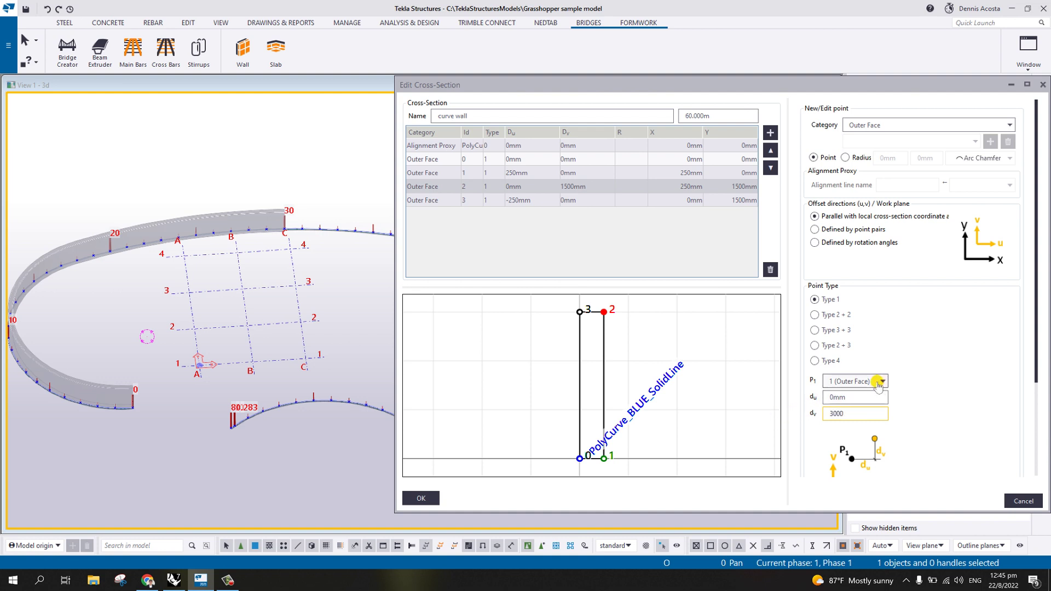
left_click(862, 396)
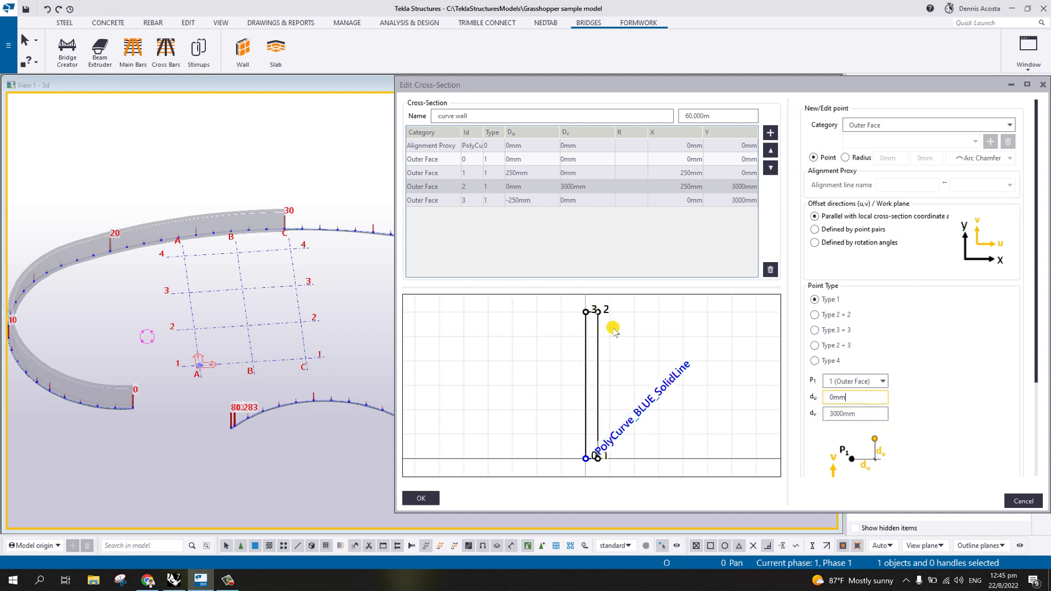
Rename the 60 m key section to "curve wall1" and accept the edited cross-section
scroll(595, 322, "up", 1)
scroll(595, 321, "up", 1)
scroll(592, 332, "down", 3)
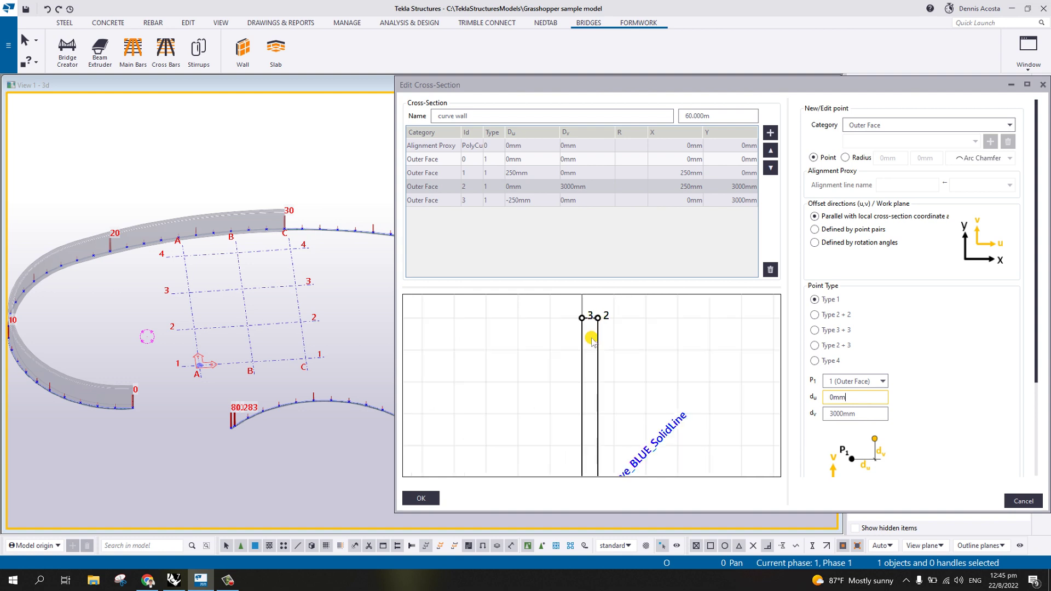
left_click(489, 115)
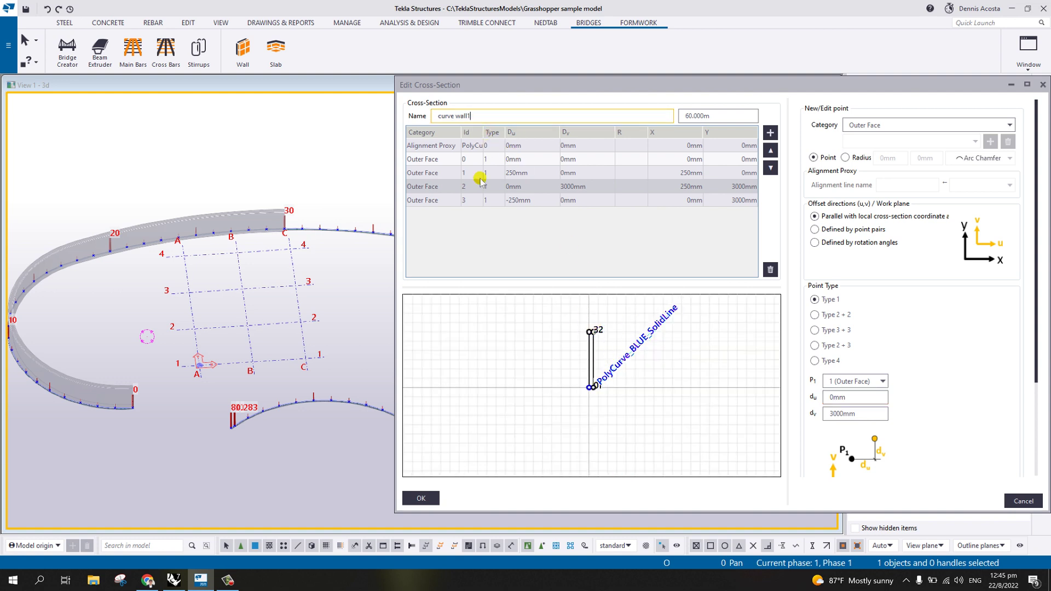
left_click(421, 498)
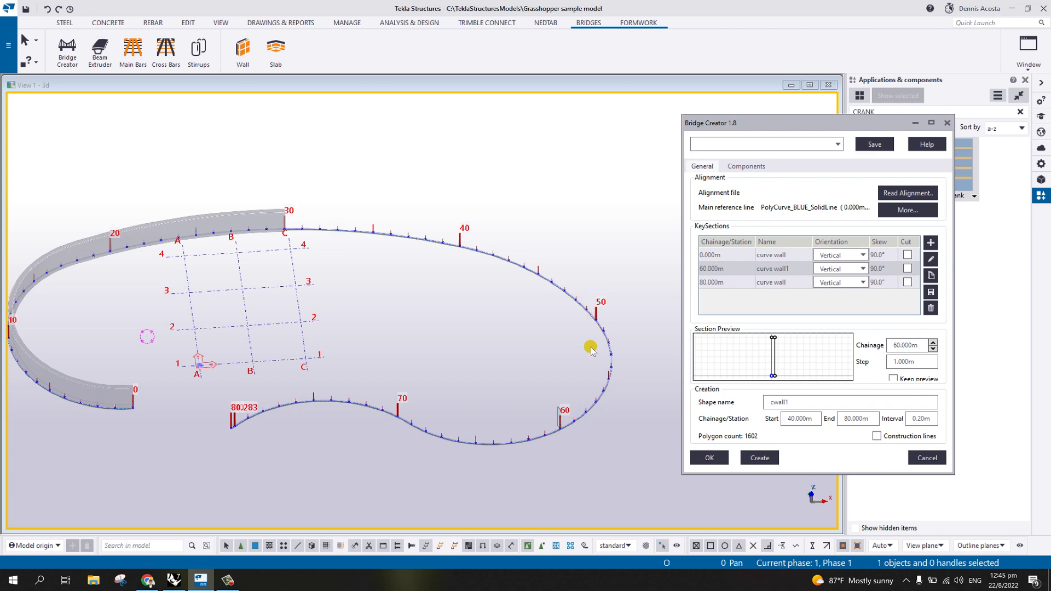
Create the wall "cwall1" along the alignment from chainage 40 to 80 m and inspect it in 3D
middle_click_drag(549, 348, 553, 347)
middle_click_drag(490, 400, 576, 419, "ctrl")
left_click(759, 457)
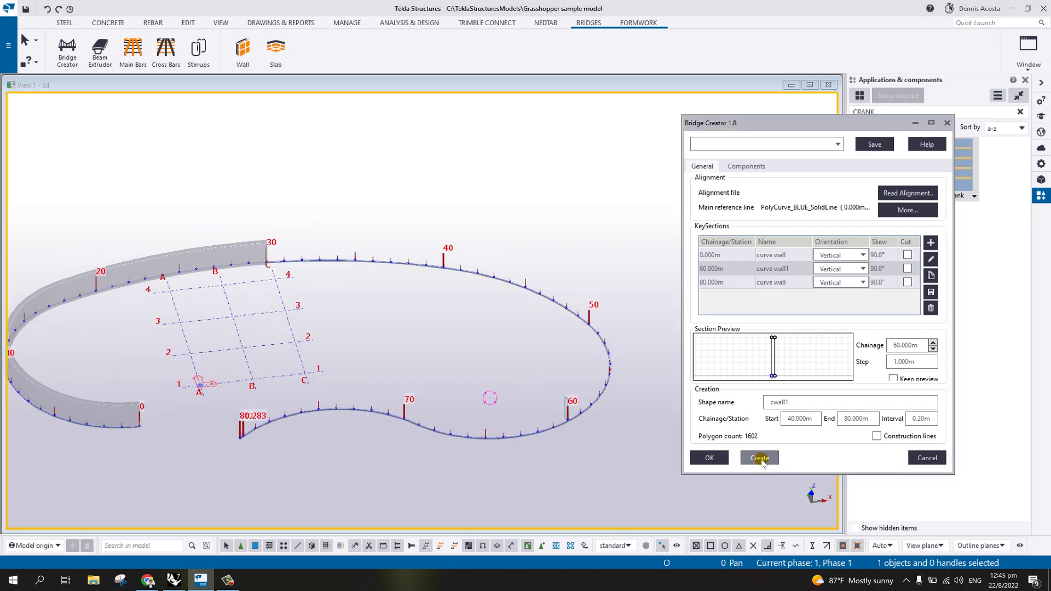
left_click(801, 320)
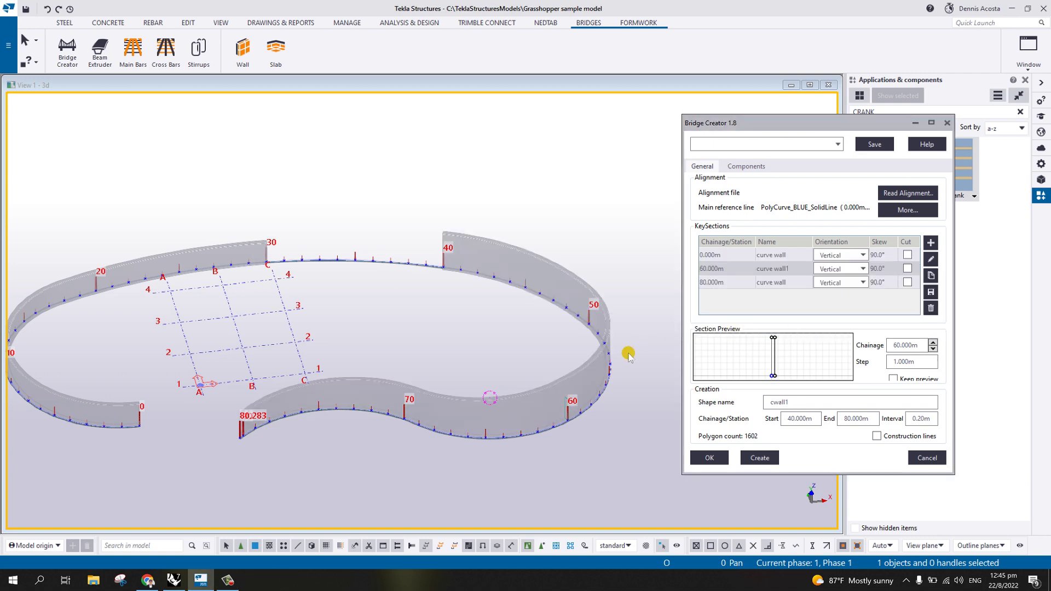
middle_click_drag(629, 351, 539, 354, "ctrl")
middle_click_drag(504, 330, 550, 355, "ctrl")
scroll(352, 380, "up", 5)
scroll(303, 351, "down", 2)
middle_click_drag(301, 350, 493, 324, "ctrl")
Review the points of the "curve wall" cross-section at chainage 0 m
left_click(777, 282)
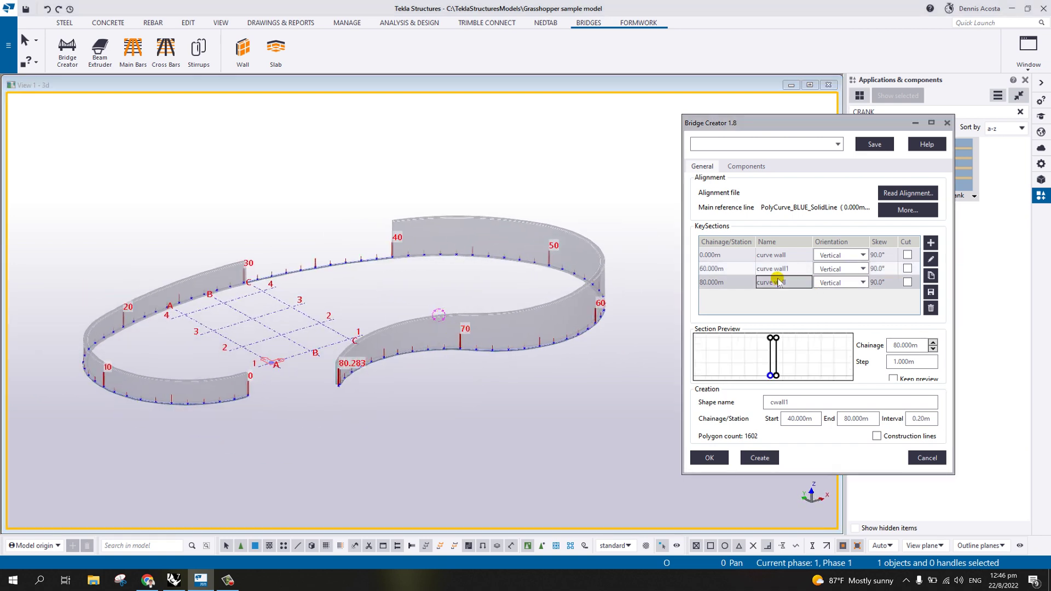
left_click(769, 256)
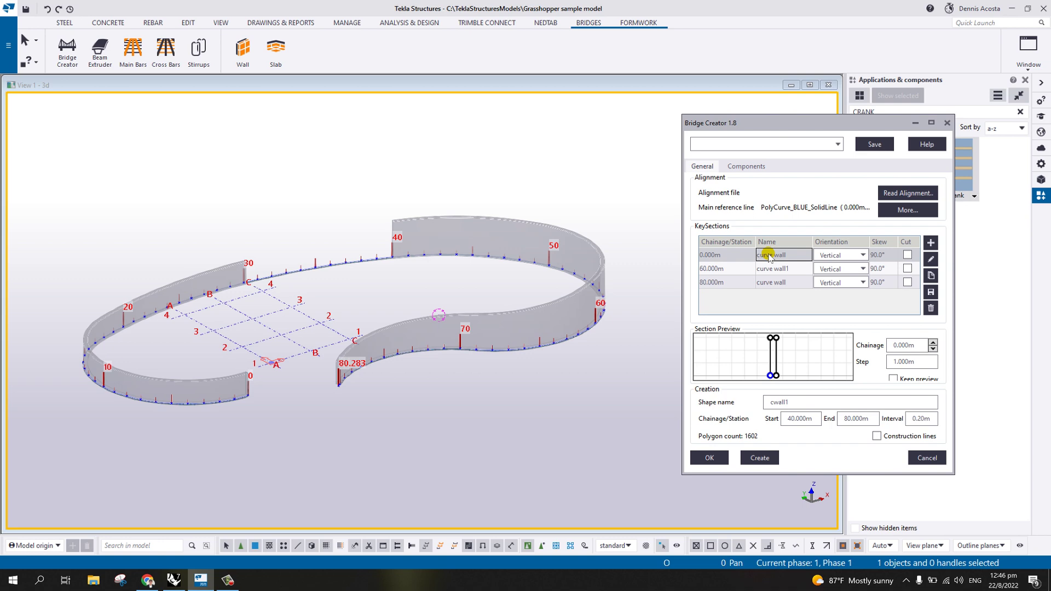
left_click(931, 258)
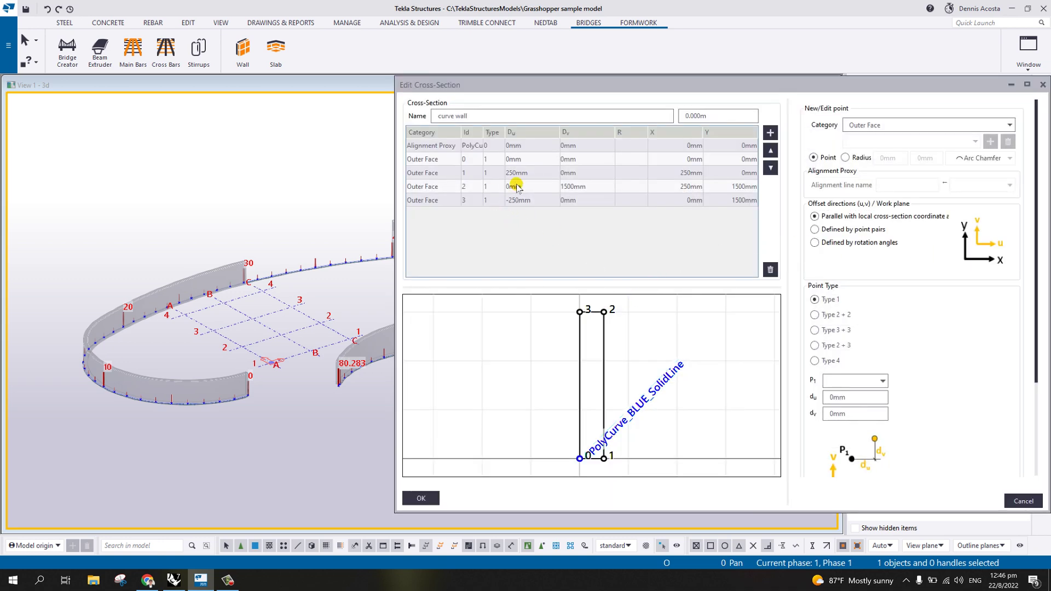
left_click(423, 498)
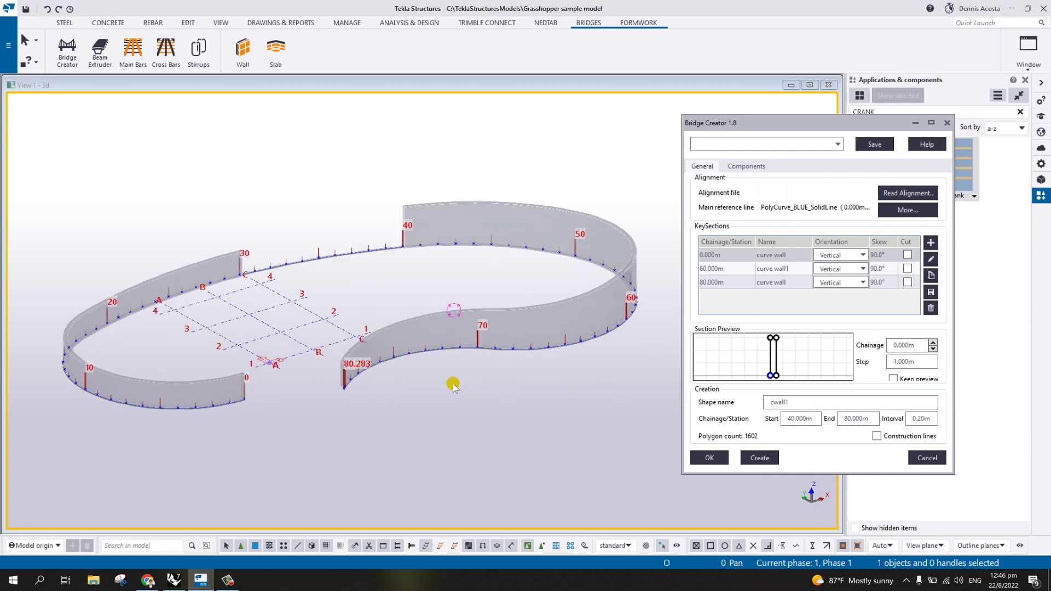
Inspect both curved walls in 3D and close Bridge Creator
mouse_move(452, 379)
middle_mouse_down("ctrl")
mouse_move(462, 312)
mouse_move(520, 291)
mouse_move(509, 305)
mouse_move(436, 305)
mouse_move(415, 335)
mouse_move(404, 321)
mouse_move(363, 340)
mouse_move(385, 342)
mouse_move(398, 337)
mouse_move(273, 308)
mouse_move(342, 317)
mouse_move(327, 326)
mouse_move(435, 308)
mouse_move(274, 328)
mouse_move(202, 314)
mouse_move(217, 343)
mouse_move(387, 335)
middle_mouse_up("ctrl")
scroll(389, 336, "down", 3)
scroll(390, 333, "up", 3)
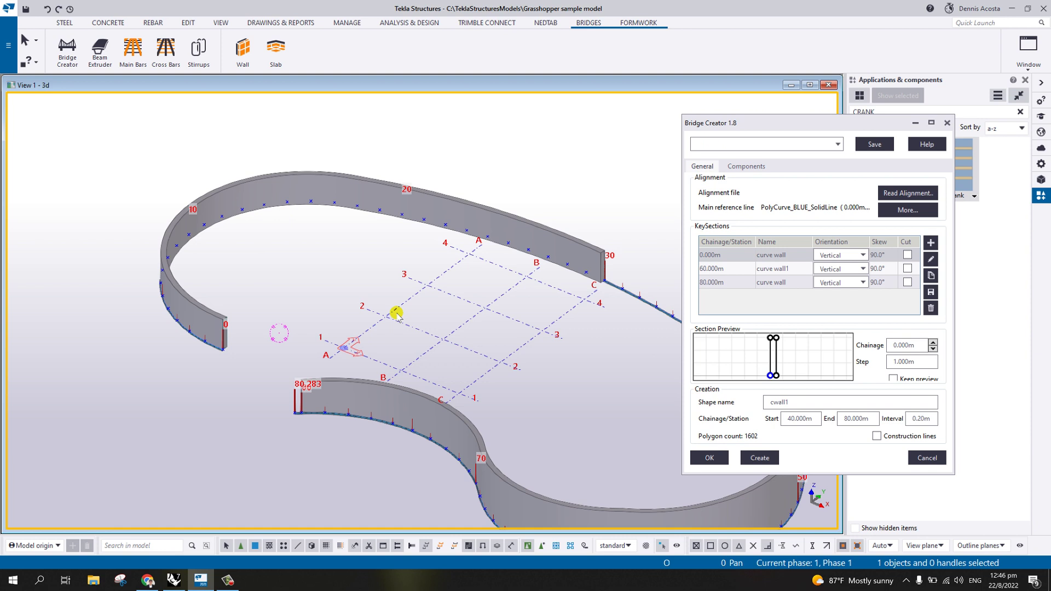
left_click(926, 459)
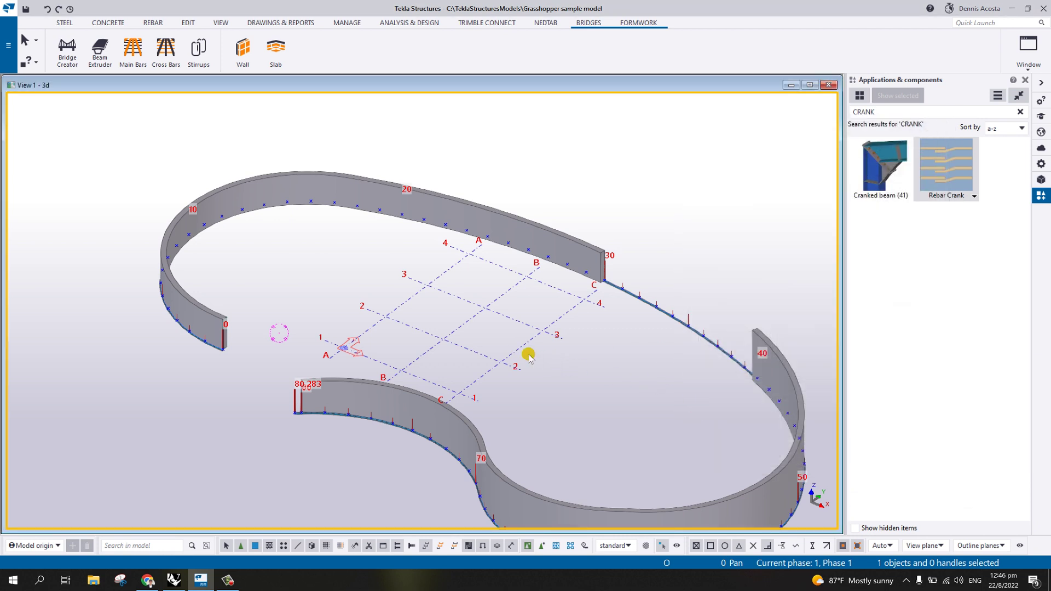
middle_click_drag(449, 287, 561, 275)
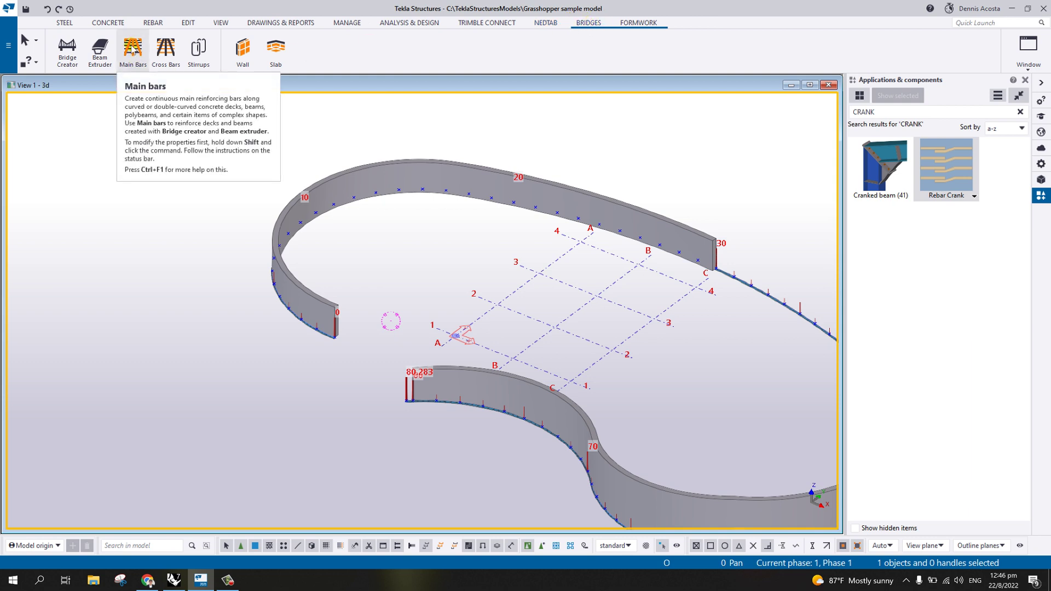
scroll(134, 52, "up", 3)
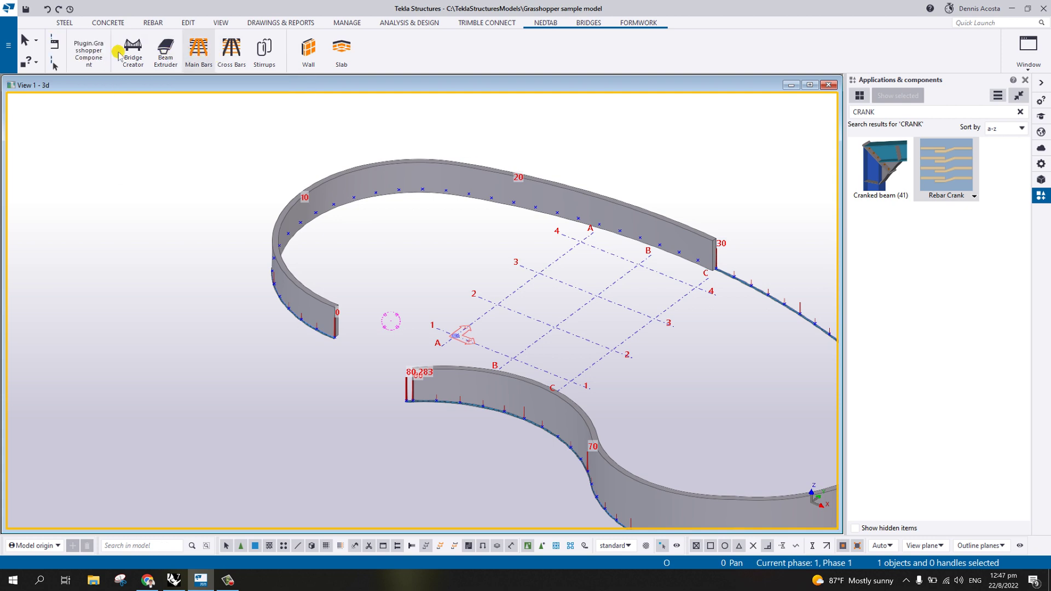
scroll(137, 55, "down", 3)
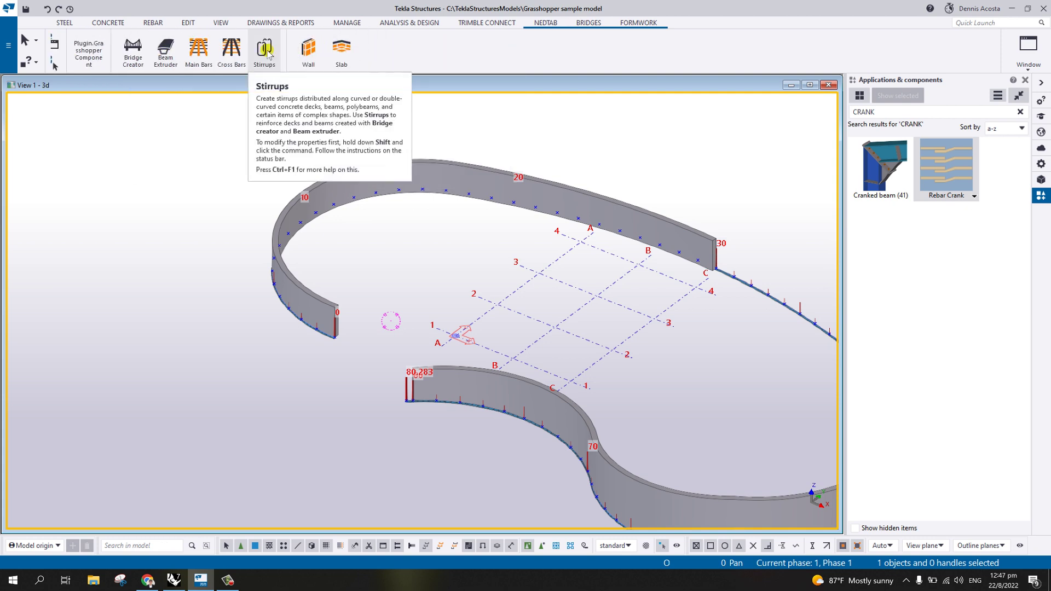
Start Main Bars on the first wall and define the bar range along the vertical edge of its end face at chainage 0
left_click(201, 49)
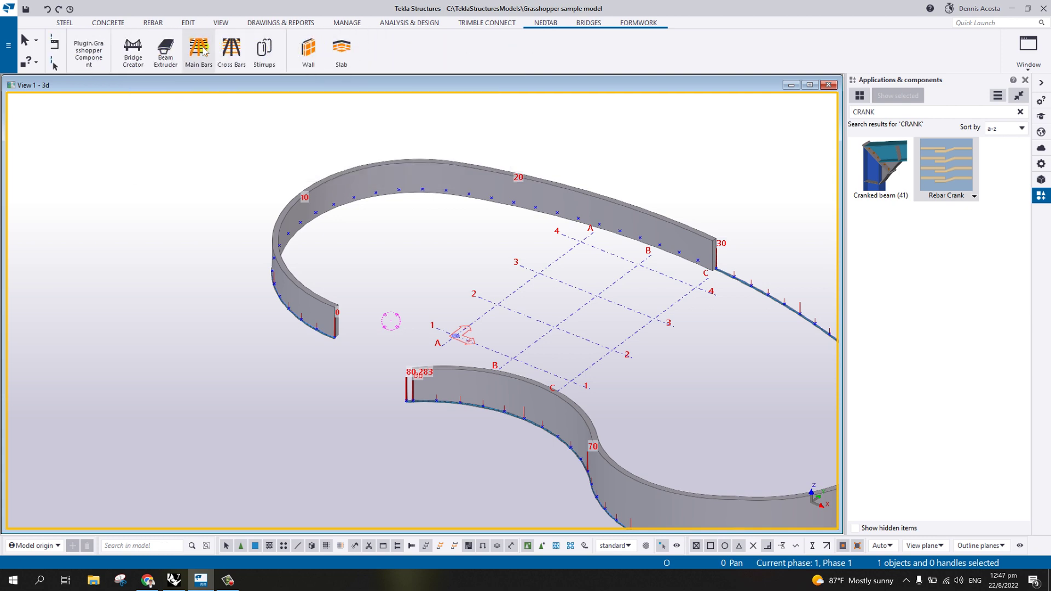
scroll(335, 257, "up", 5)
middle_click_drag(314, 320, 187, 305, "ctrl")
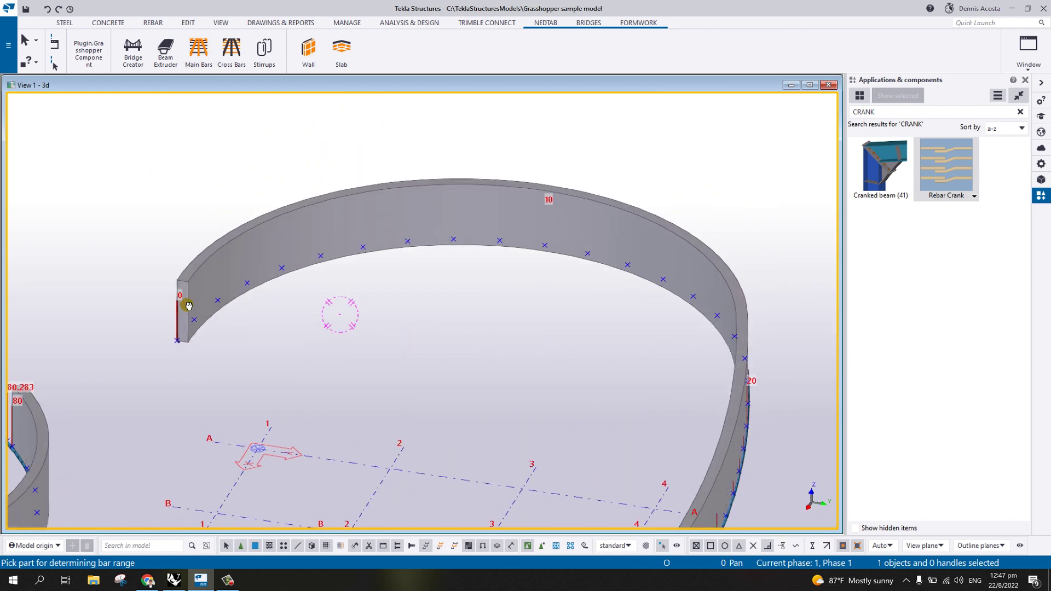
scroll(179, 331, "up", 4)
middle_click_drag(225, 341, 241, 365)
left_click(218, 333)
scroll(218, 333, "up", 2)
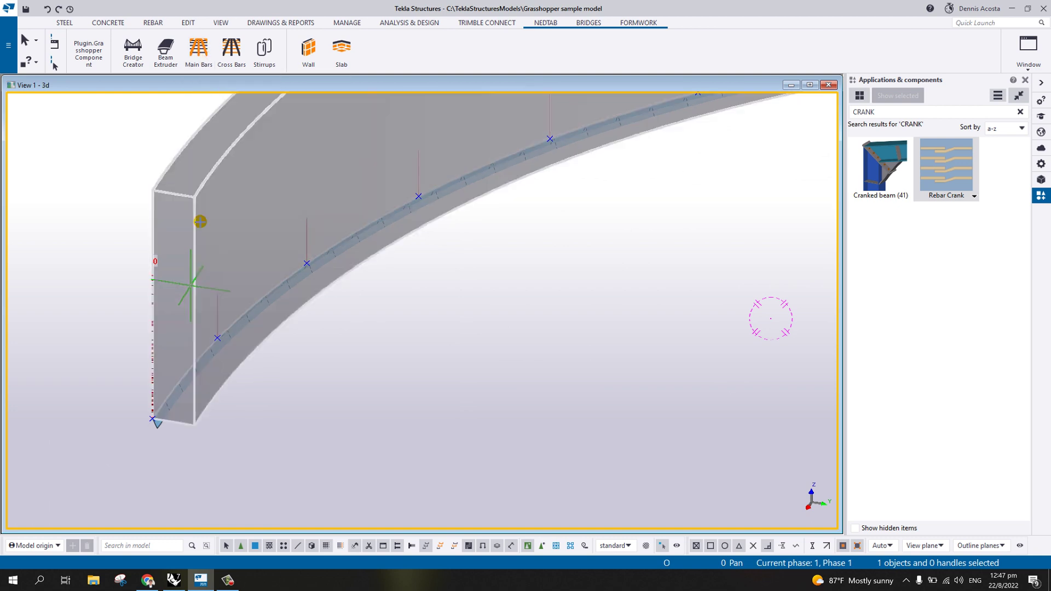
left_click(198, 54)
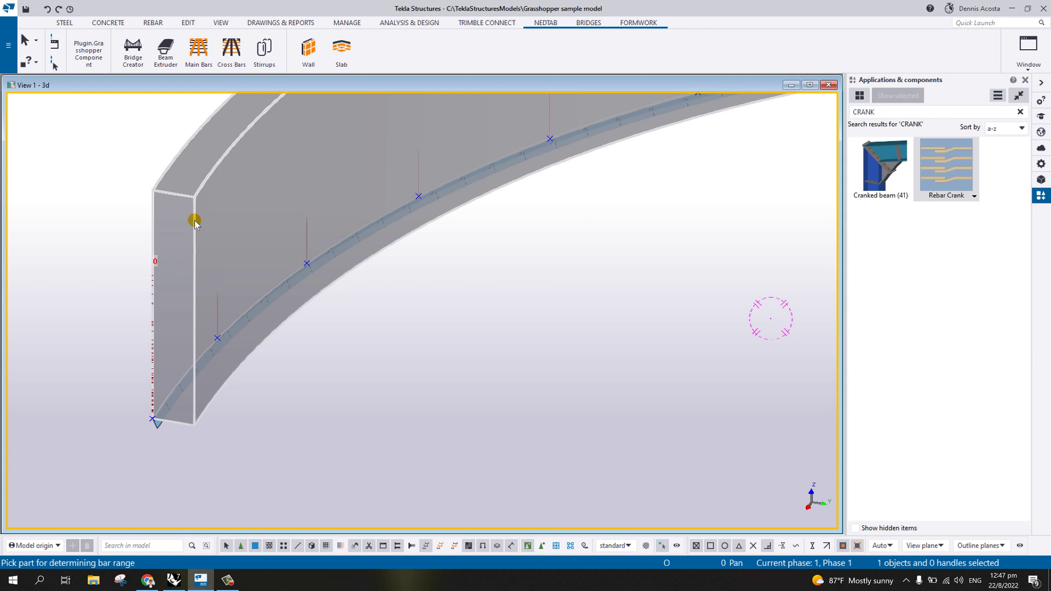
left_click(194, 222)
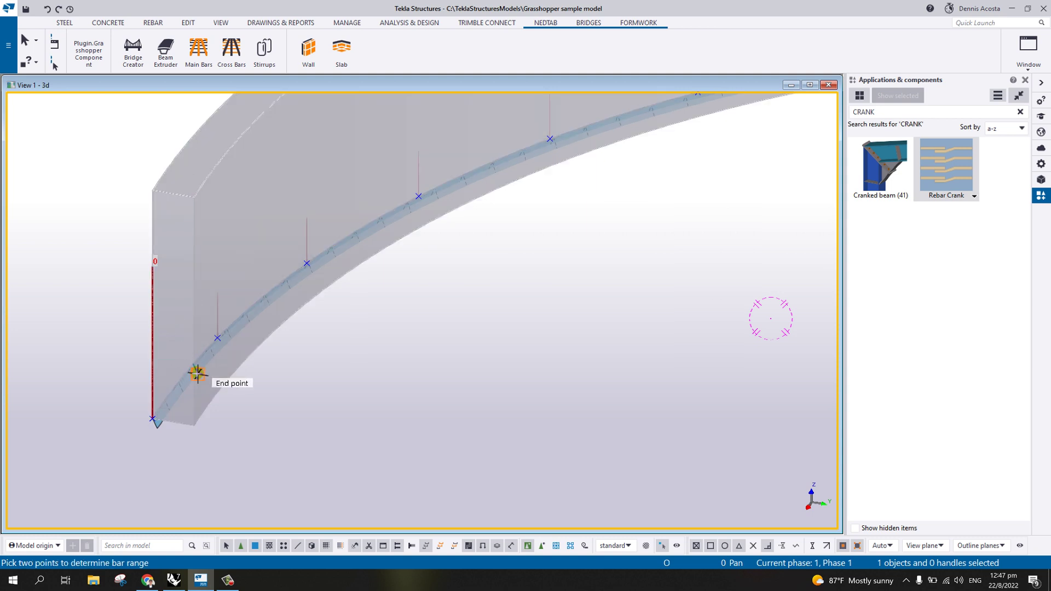
left_click(193, 427)
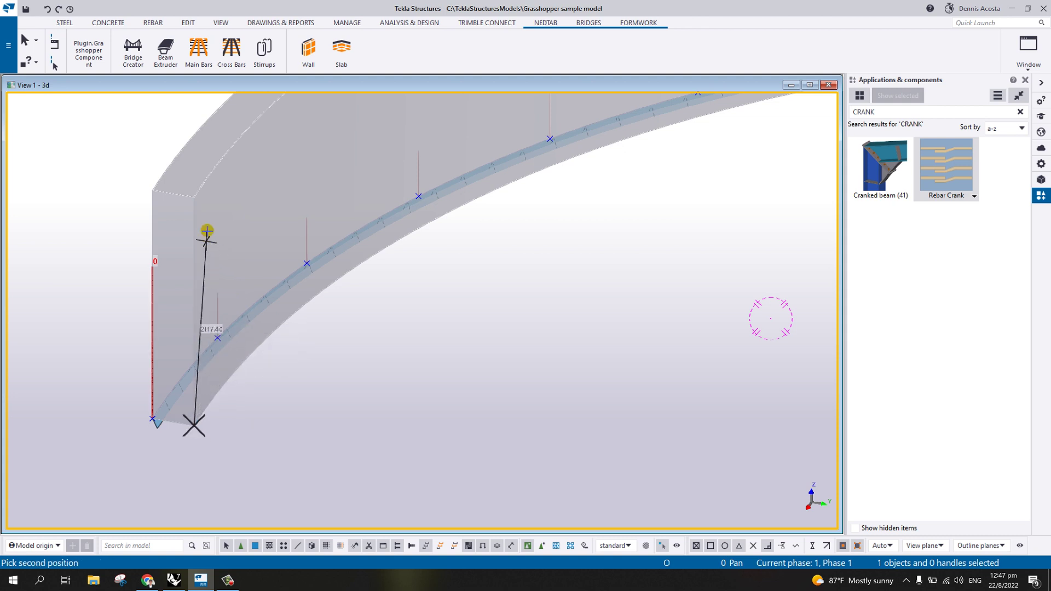
left_click(195, 208)
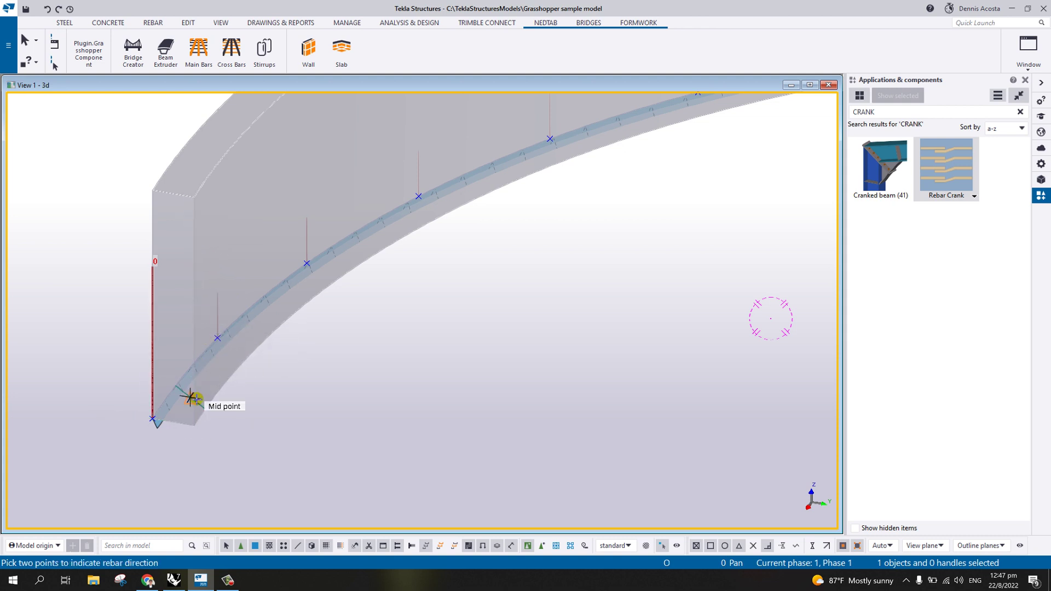
Indicate the rebar direction along the first segment of the wall's bottom edge and reinforce that wall with the main bars
scroll(189, 433, "up", 4)
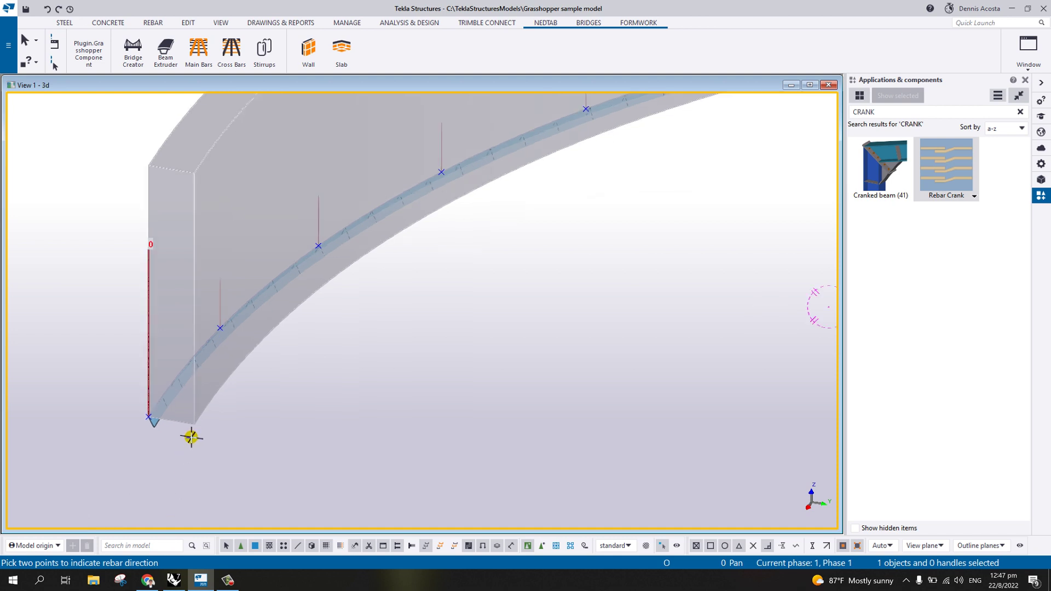
left_click(195, 417)
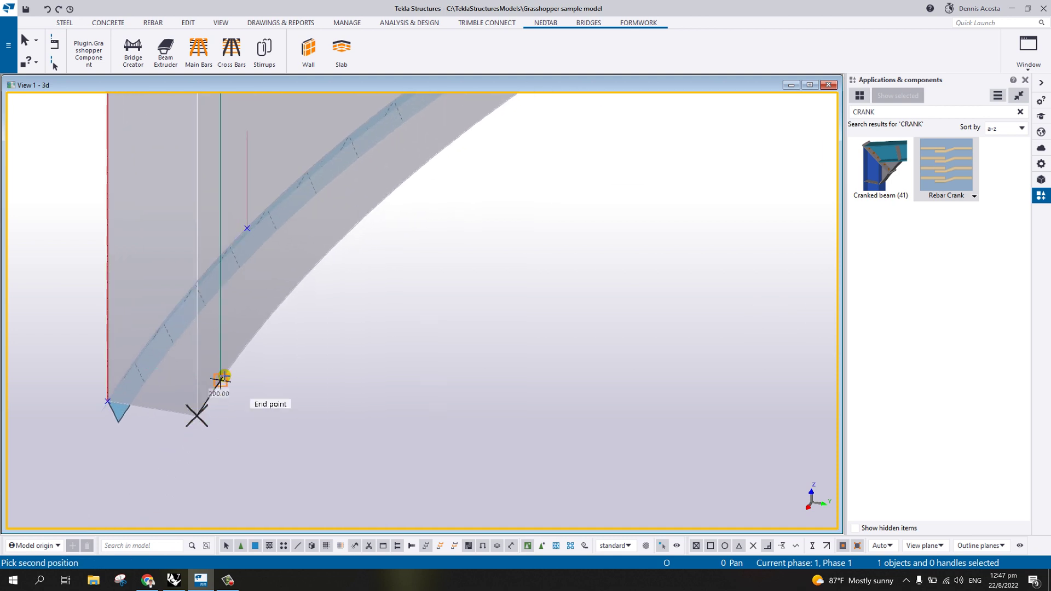
left_click(221, 379)
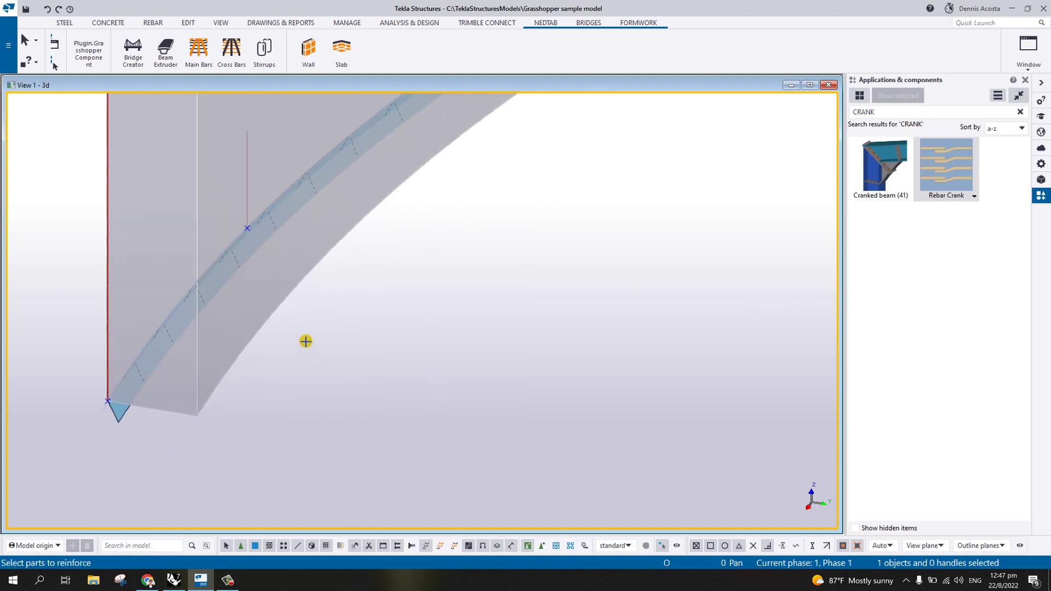
scroll(306, 341, "down", 6)
scroll(291, 333, "up", 1)
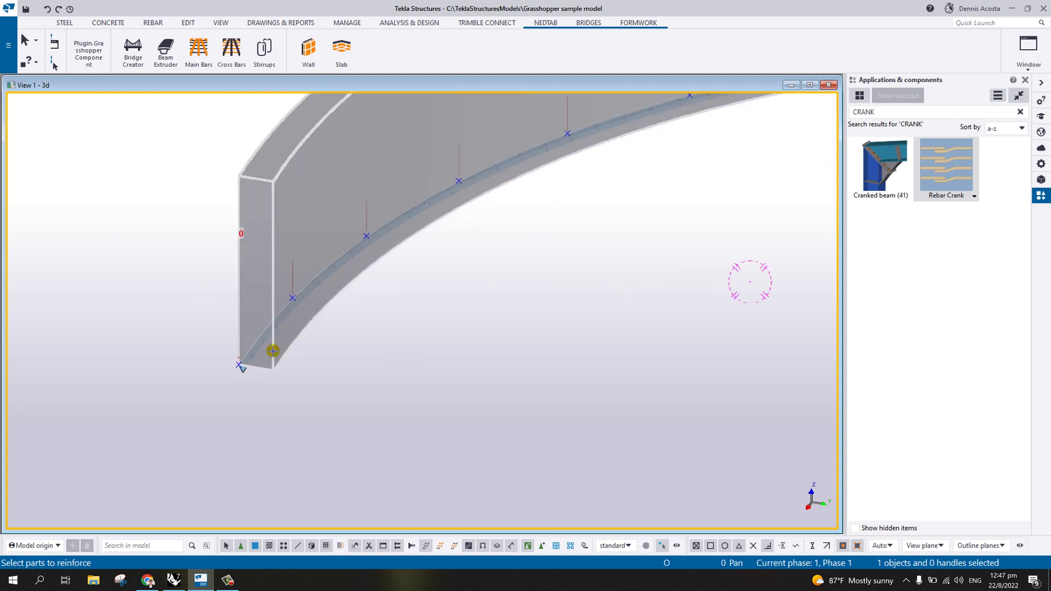
scroll(273, 351, "up", 1)
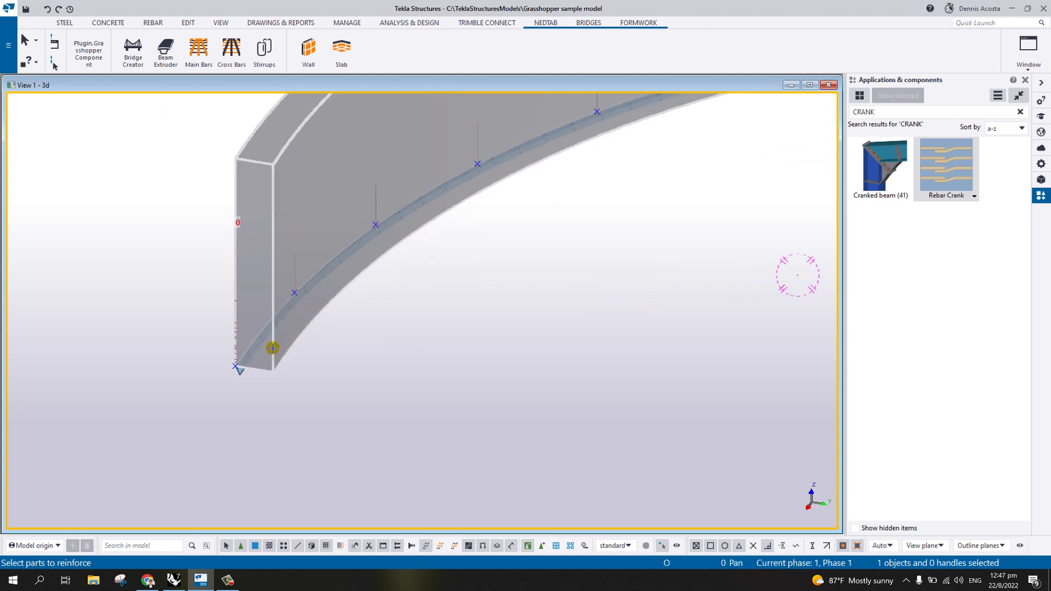
left_click(273, 350)
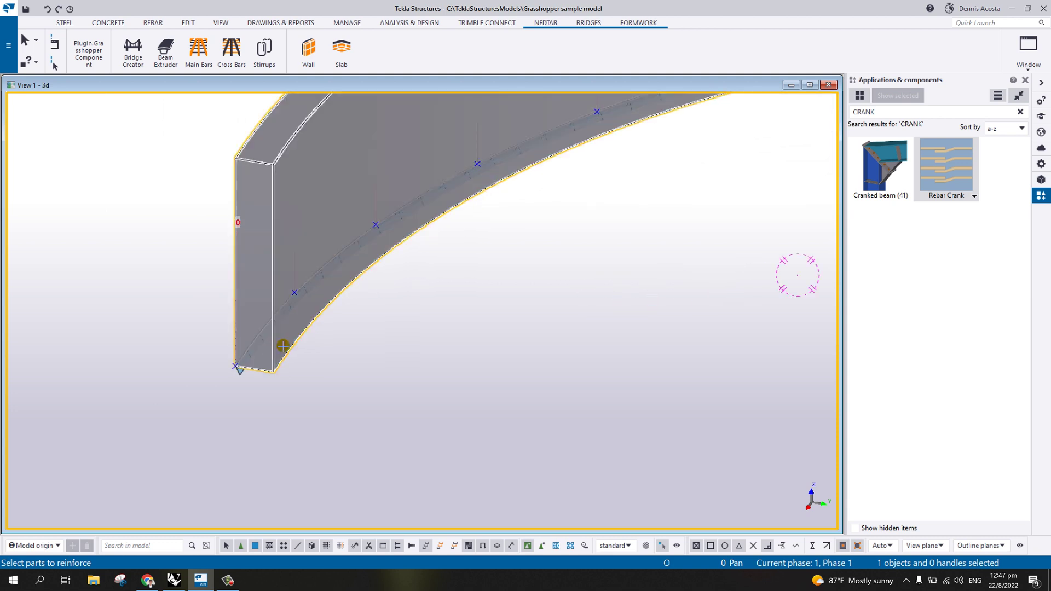
middle_click(351, 336)
End the Main Bars command and examine the longitudinal bars at the wall's chainage 0 end
scroll(350, 336, "down", 3)
middle_click_drag(350, 336, 225, 216, "ctrl")
right_click(224, 221)
left_click(246, 235)
scroll(239, 312, "up", 5)
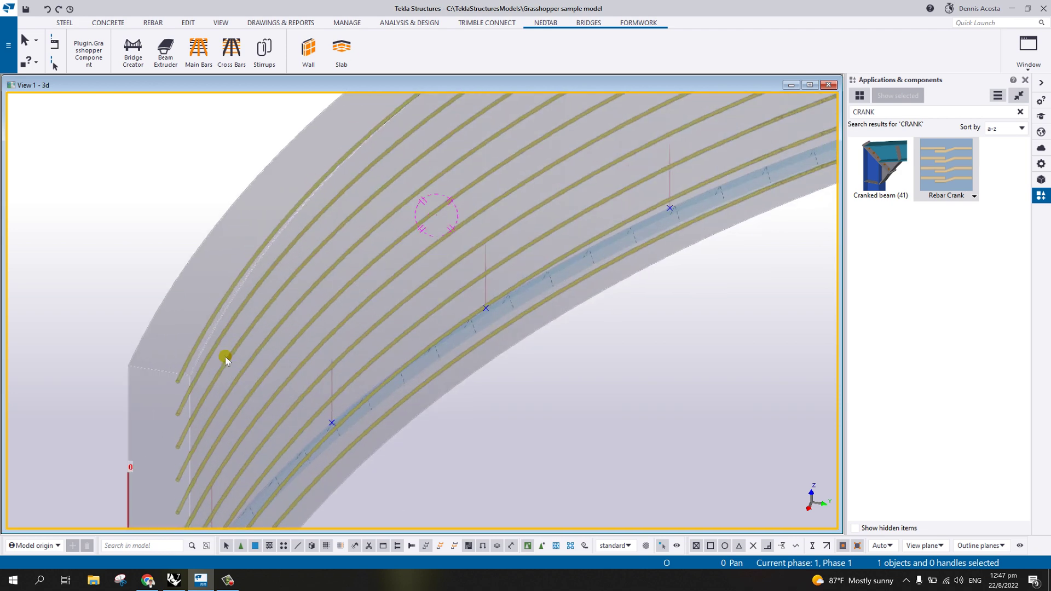
Open the first wall's main bars properties and set the reinforcing bar grade to H on the existing bars
double_click(264, 225)
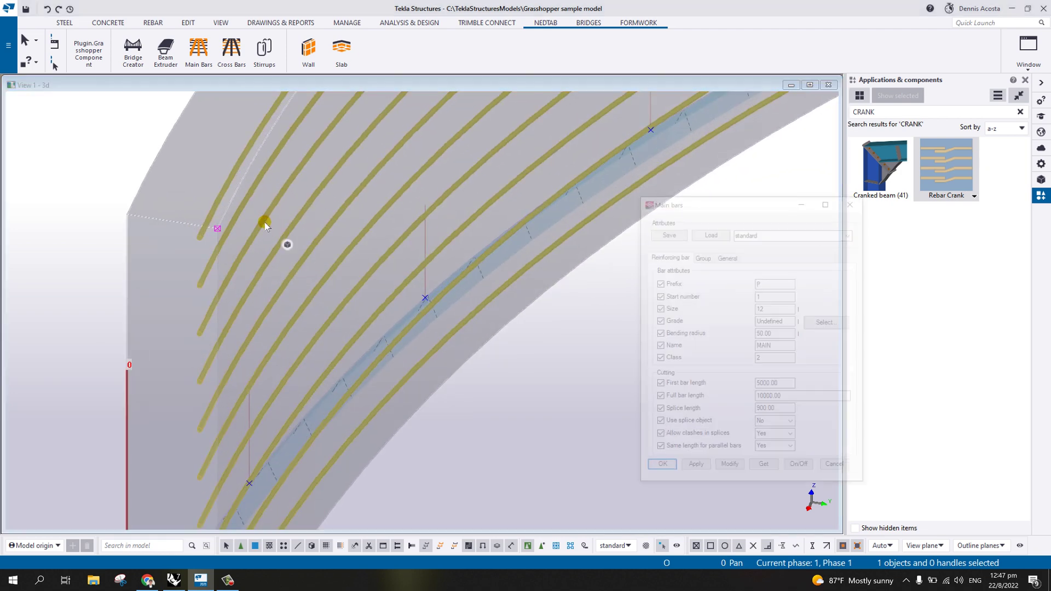
scroll(376, 277, "down", 5)
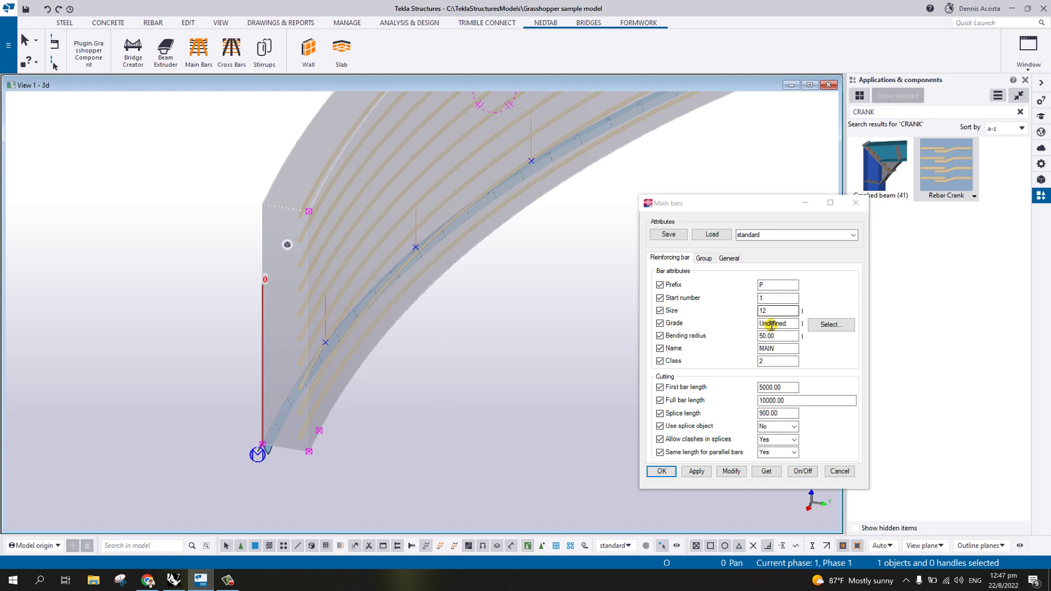
double_click(788, 323)
type("h")
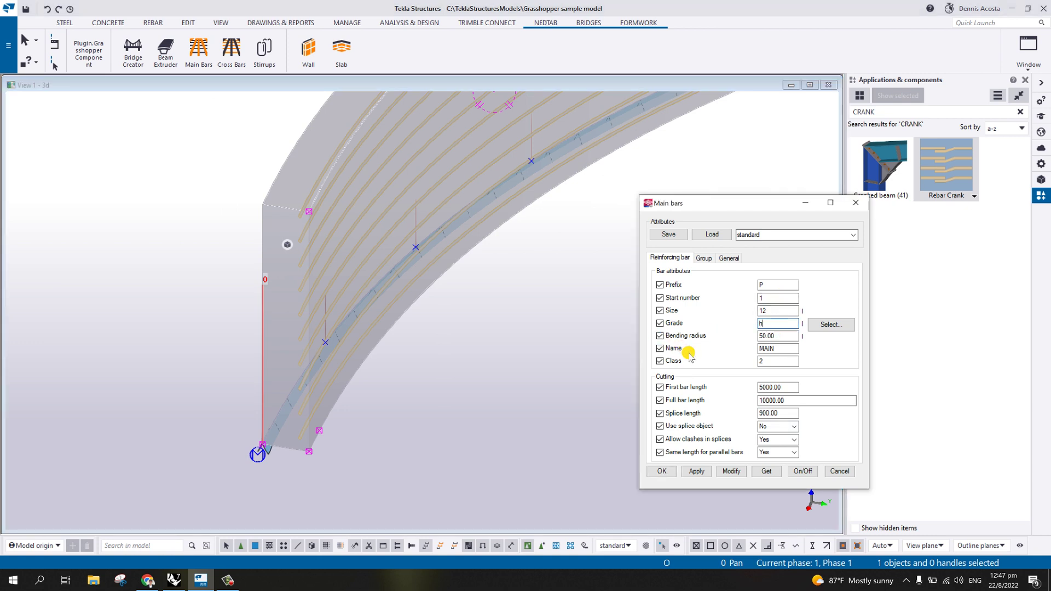
key("Caps_Lock")
type("H")
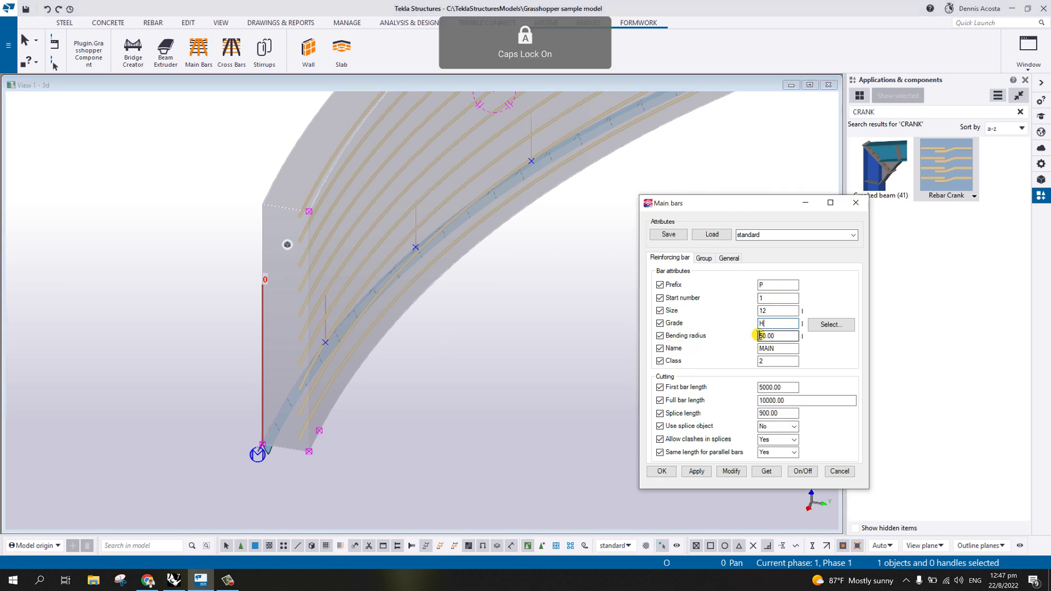
left_click(731, 471)
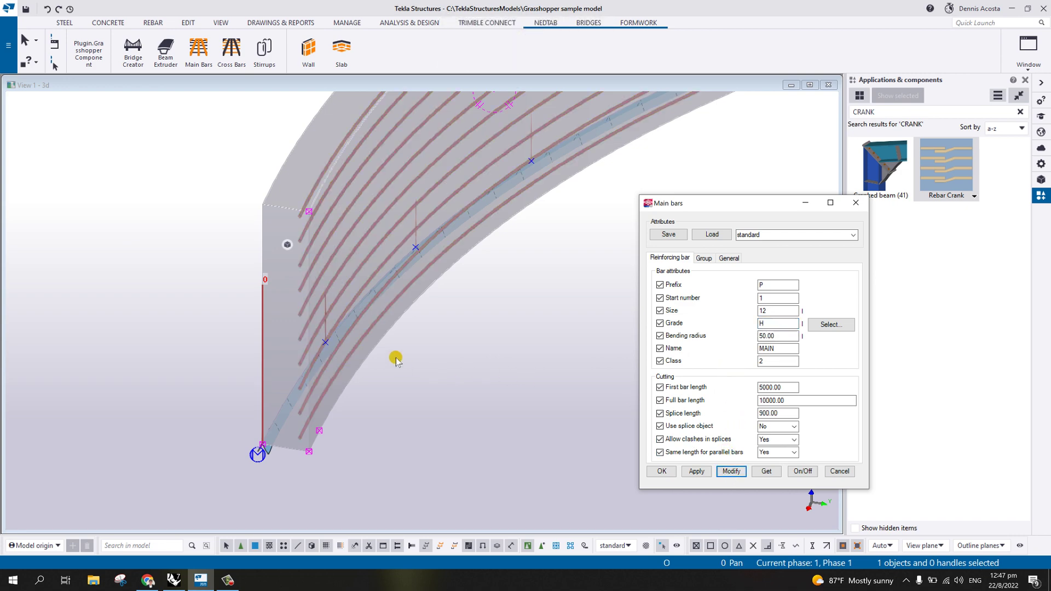
Set the main bars' number of bars to 15 and update the existing group in the wall
scroll(332, 356, "up", 2)
scroll(334, 353, "down", 1)
left_click(710, 261)
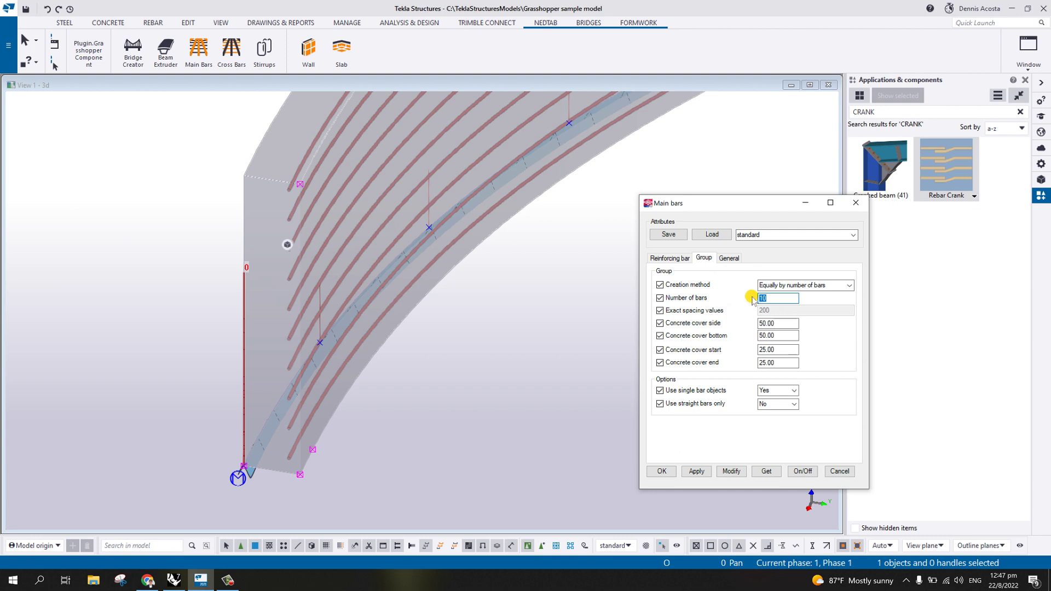
type("1555")
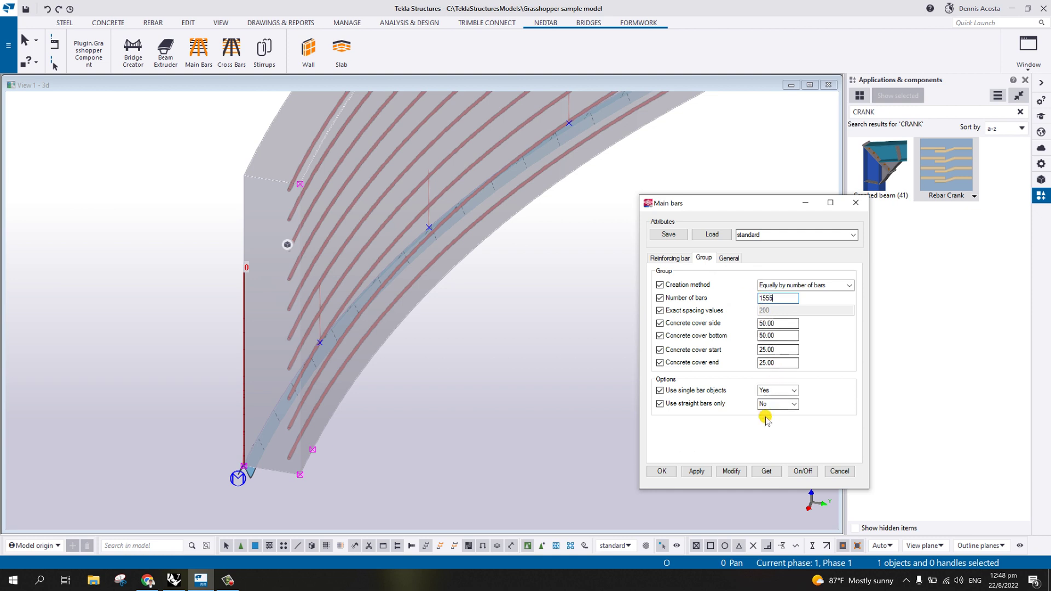
left_click(737, 474)
scroll(316, 345, "up", 3)
scroll(305, 325, "down", 2)
middle_click_drag(296, 310, 313, 247, "ctrl")
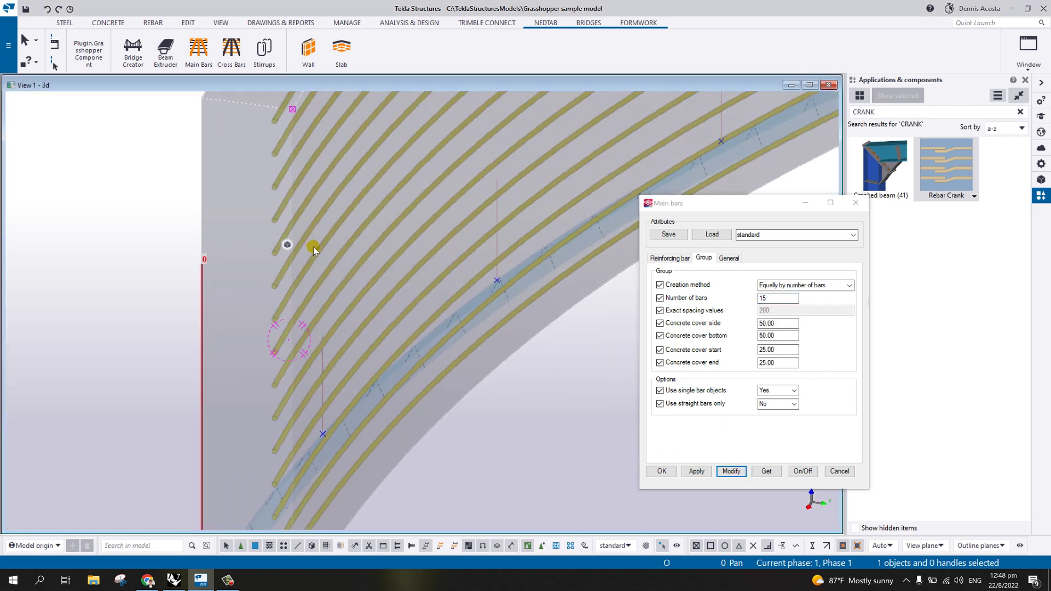
Set the main bars' concrete cover start and end both to -1000 and update the existing bars
scroll(313, 247, "down", 4)
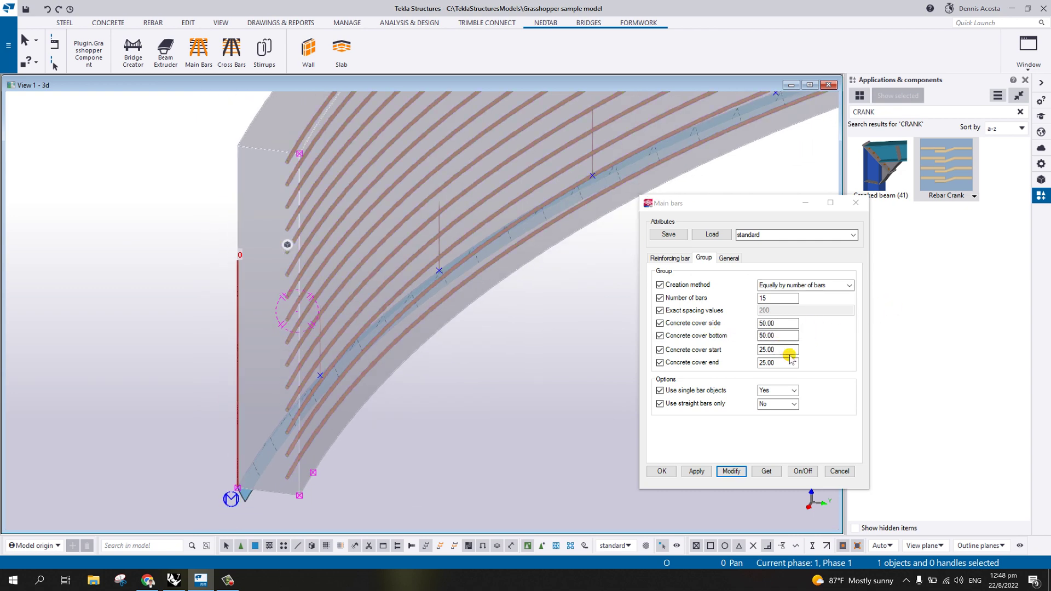
left_click(767, 363)
middle_click_drag(402, 393, 467, 404)
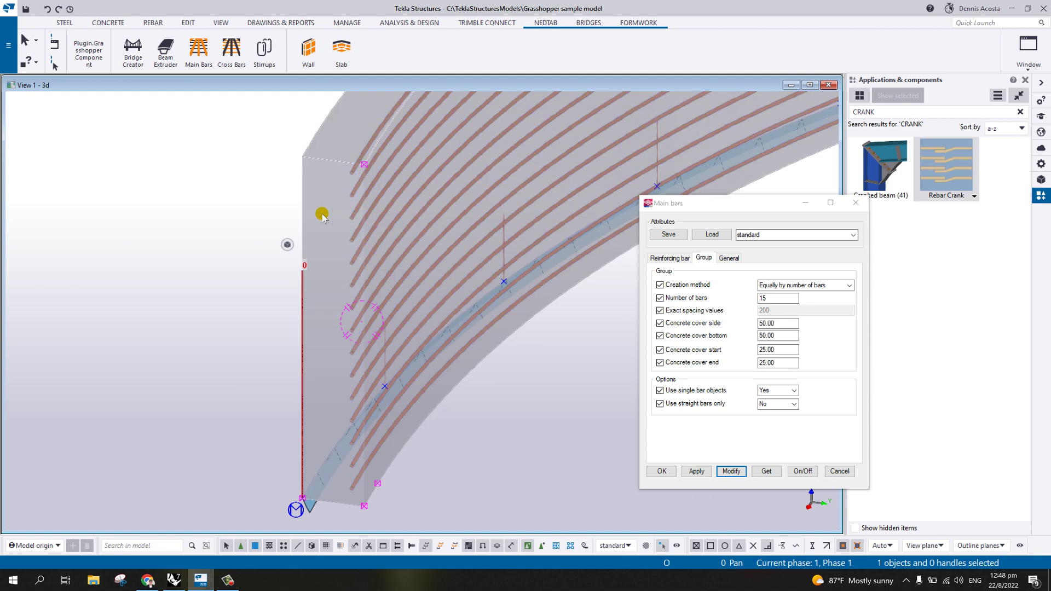
scroll(472, 310, "down", 2)
scroll(503, 306, "down", 2)
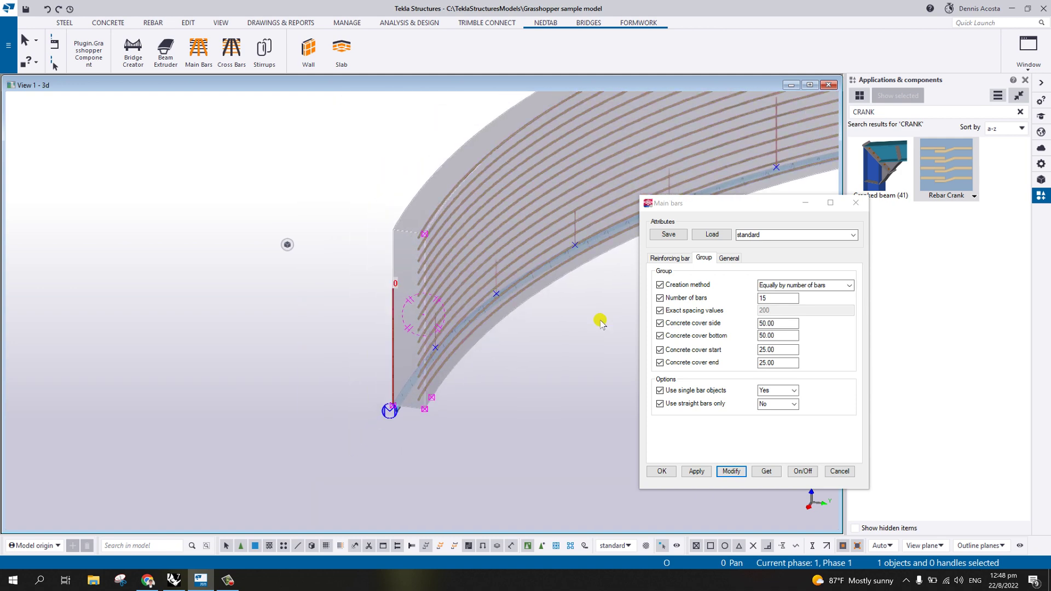
double_click(784, 349)
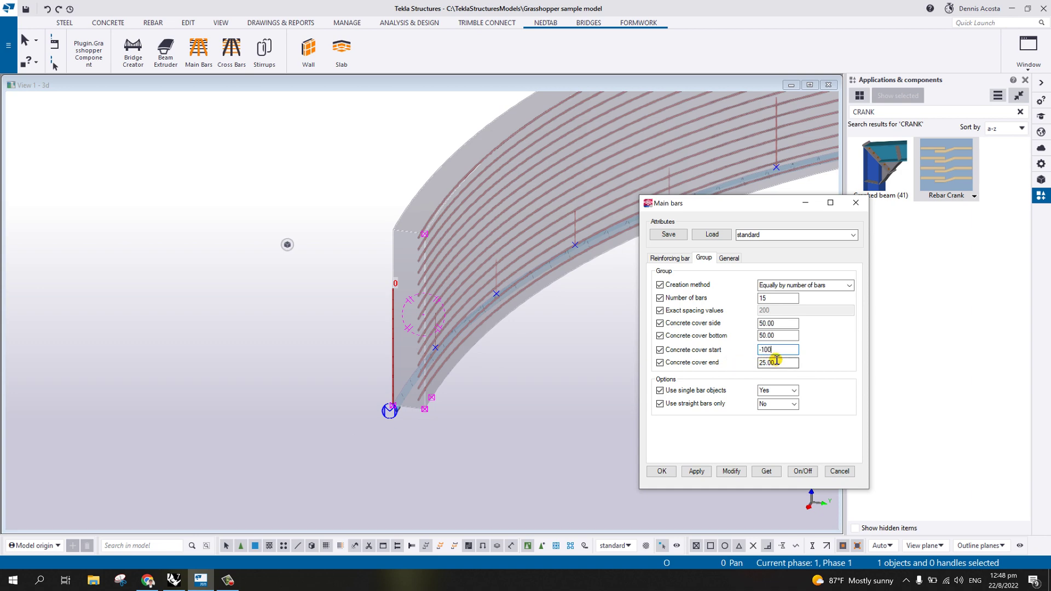
type("-1000")
key("Tab")
left_click(727, 474)
scroll(443, 359, "up", 2)
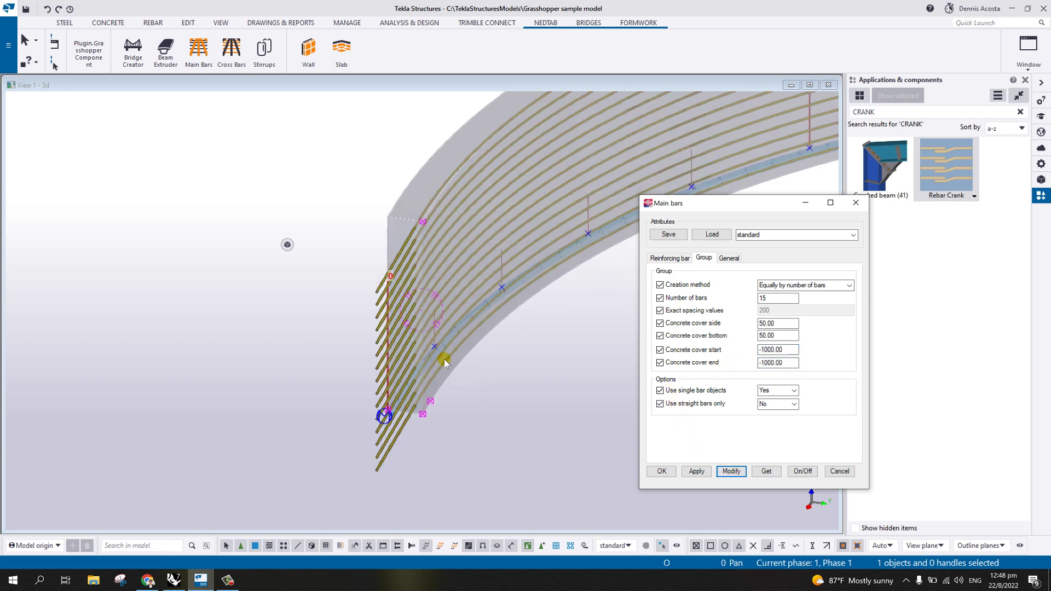
mouse_move(405, 330)
middle_mouse_down("ctrl")
mouse_move(501, 318)
mouse_move(364, 326)
mouse_move(417, 324)
middle_mouse_up("ctrl")
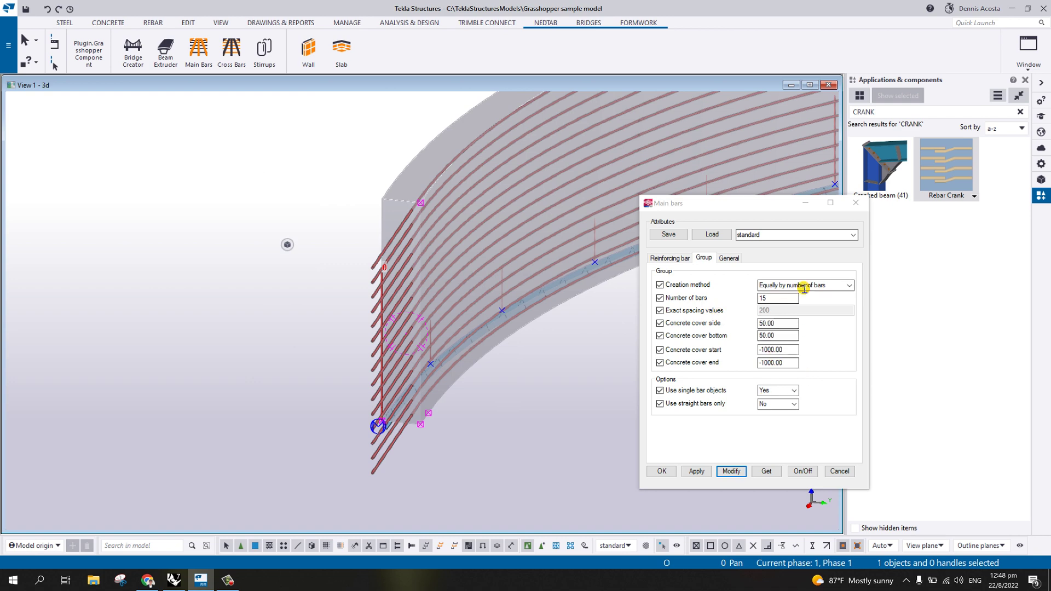
Apply the main bar settings and set the concrete cover bottom to -50
left_click(696, 471)
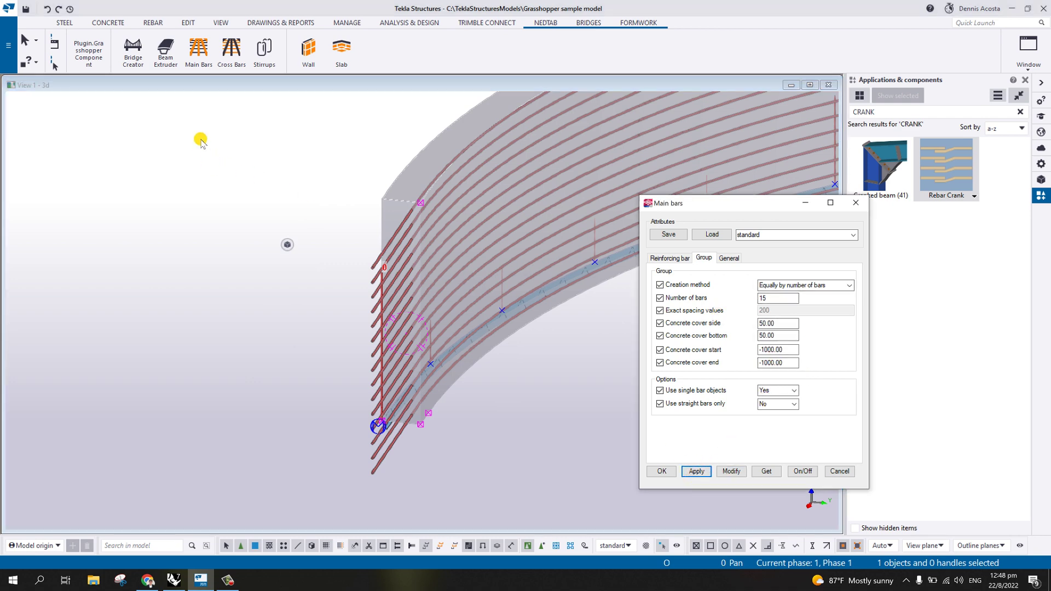
left_click(199, 52)
middle_click_drag(348, 220, 291, 187)
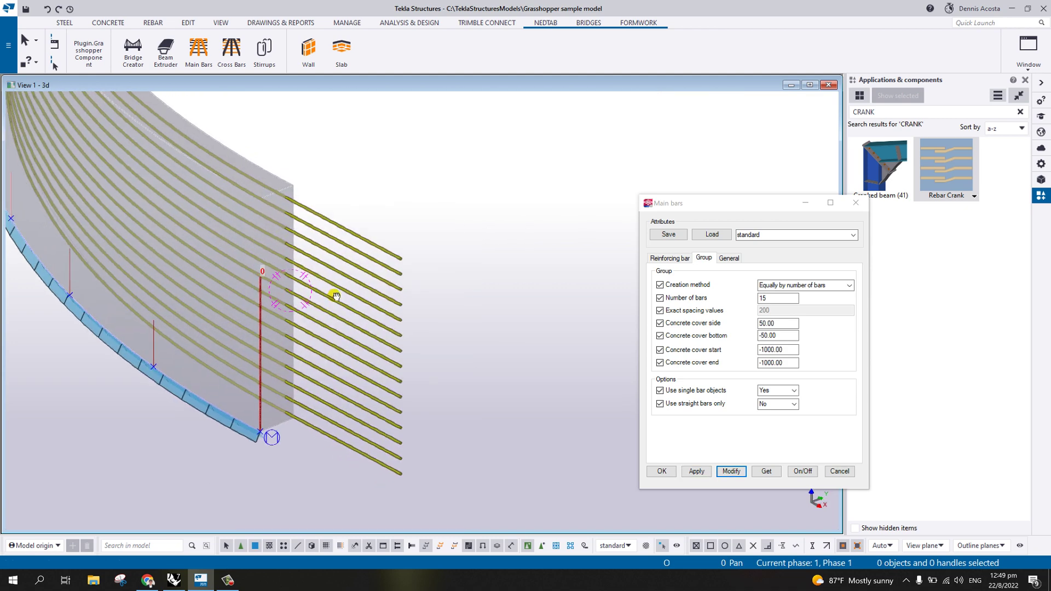
middle_click_drag(336, 296, 326, 287, "ctrl")
Start Main Bars on the first wall and define the bar range down the alignment-side vertical edge at chainage 0
left_click(200, 50)
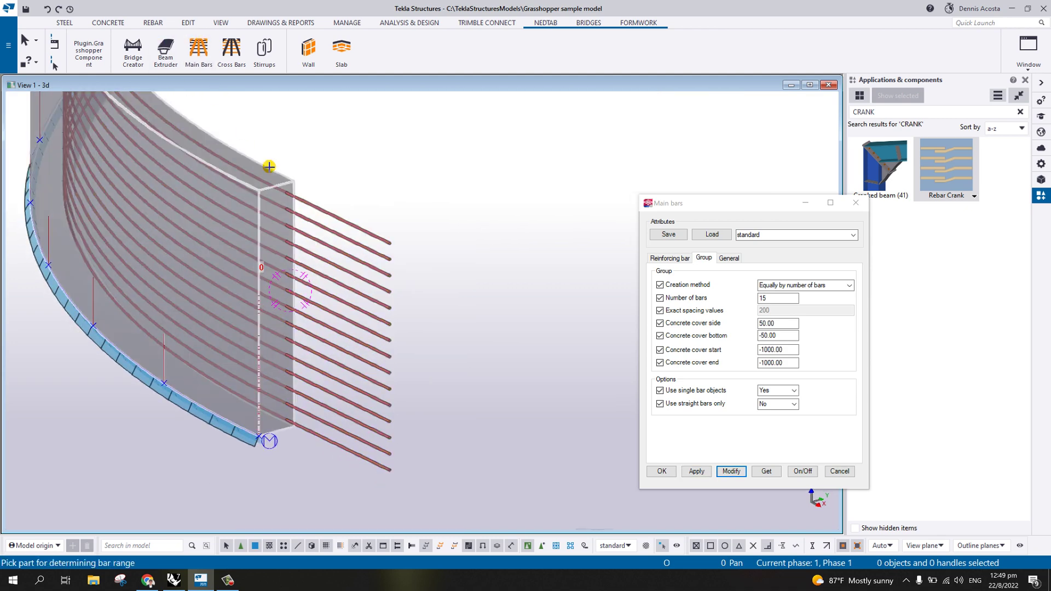
left_click(288, 186)
scroll(266, 193, "up", 2)
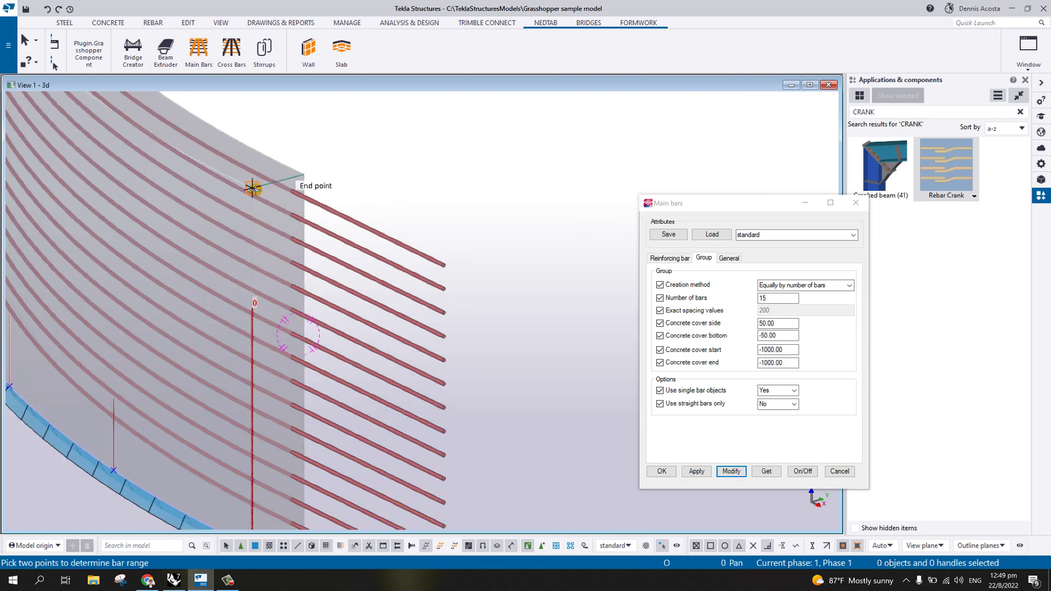
left_click(253, 188)
scroll(263, 192, "down", 2)
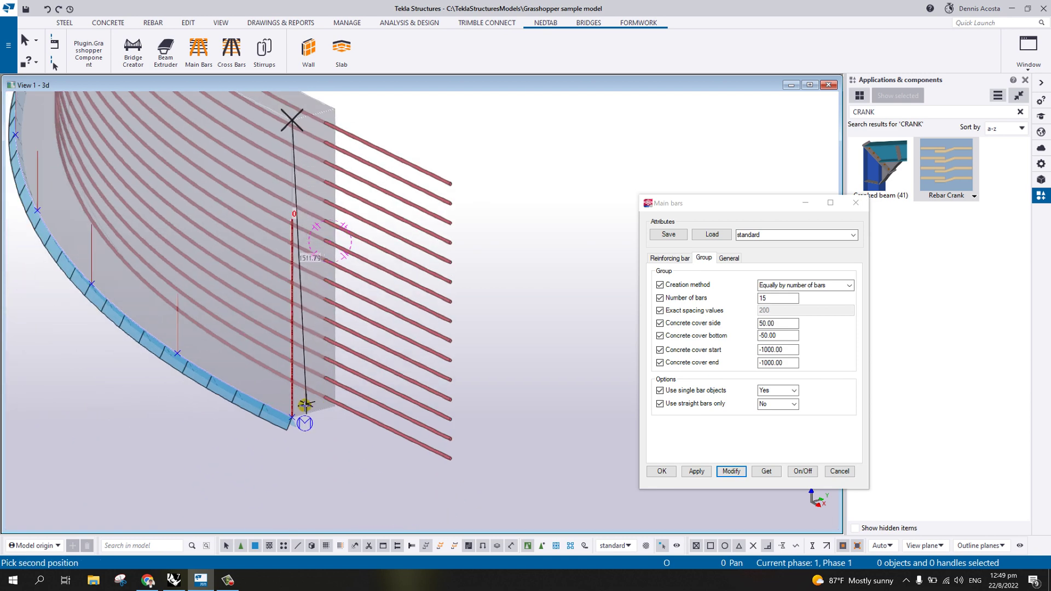
left_click(294, 419)
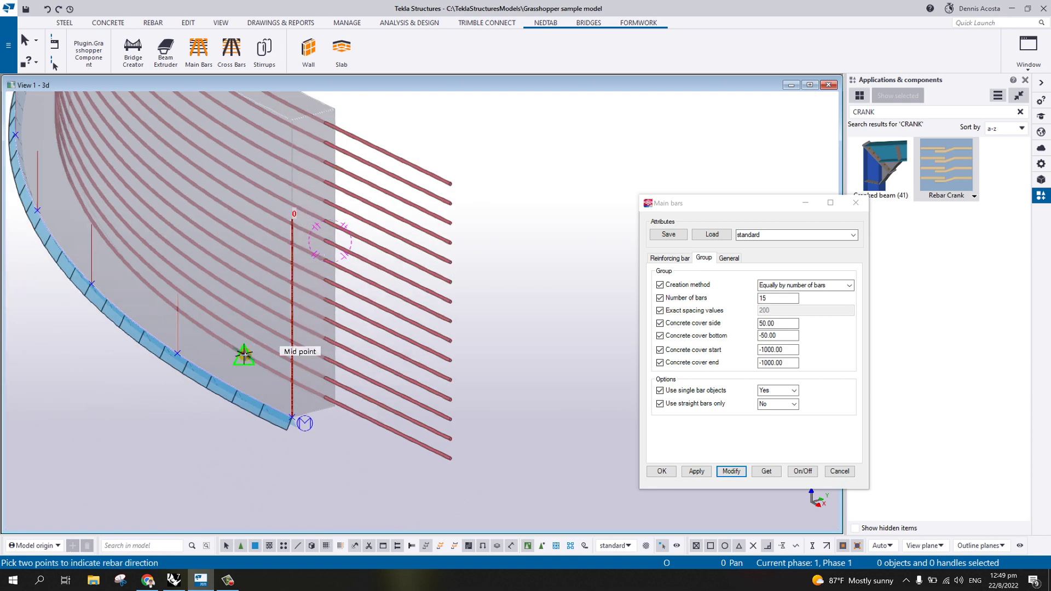
Indicate the rebar direction along the alignment-side bottom edge and reinforce the wall with a second layer of main bars
scroll(274, 422, "up", 2)
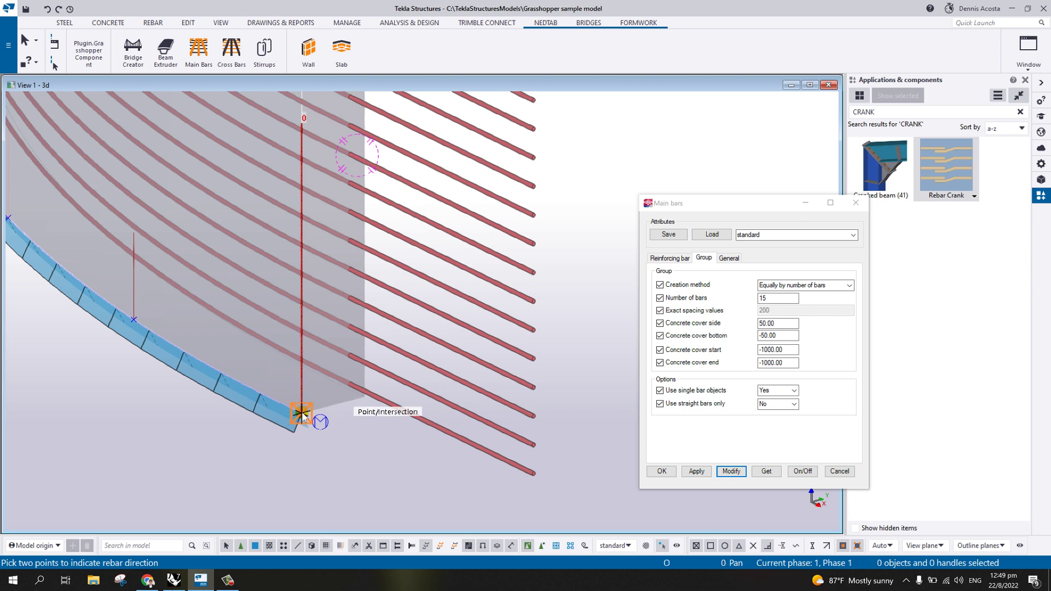
left_click(264, 402)
left_click(261, 395)
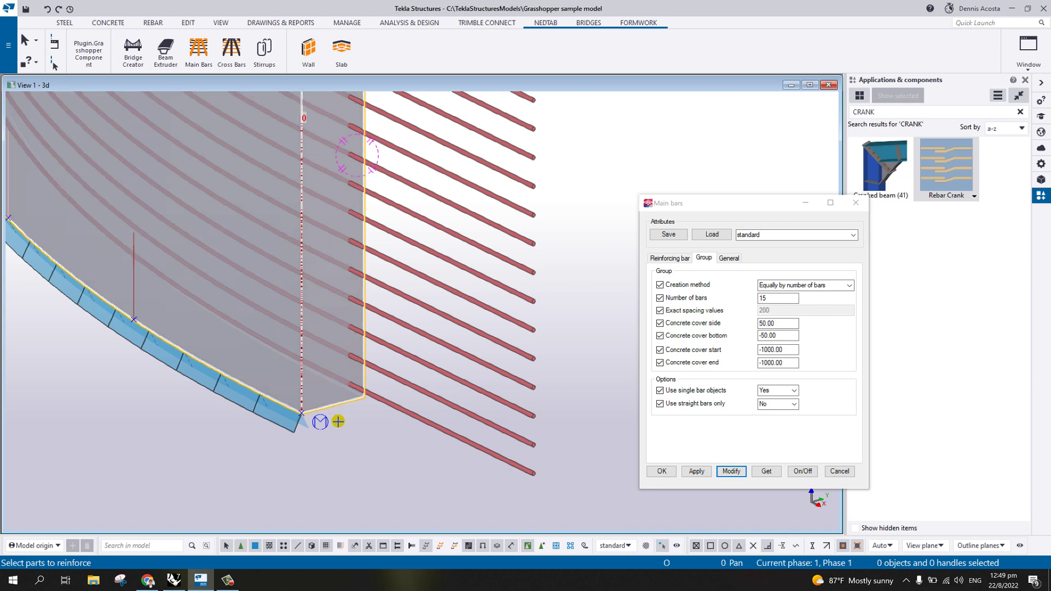
scroll(344, 422, "down", 5)
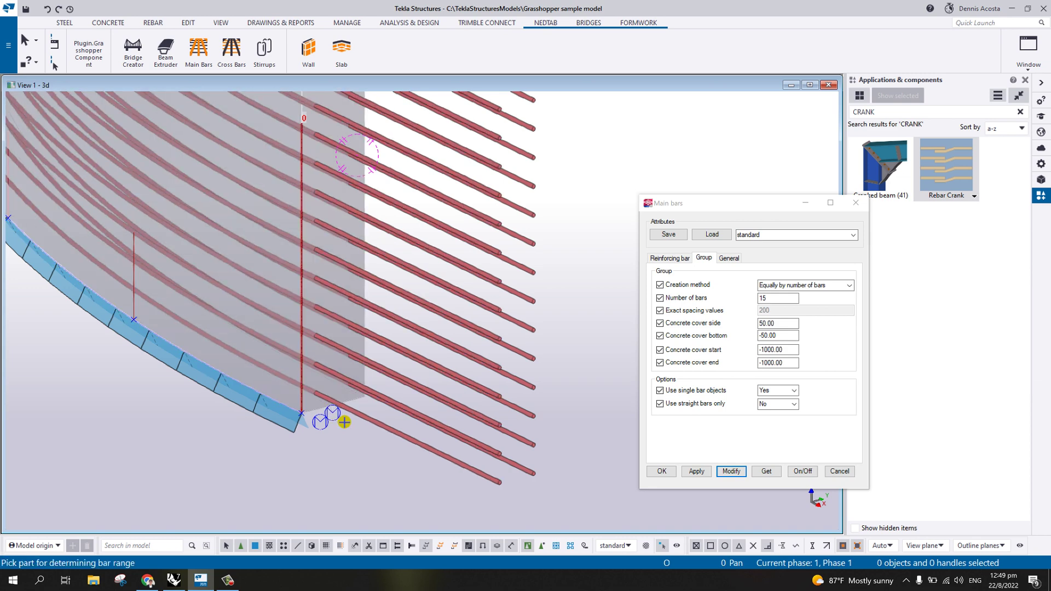
End the Main Bars command and examine both layers of longitudinal bars at the wall's chainage 0 end
right_click(464, 263)
left_click(476, 269)
left_click(406, 337)
middle_click_drag(406, 340, 217, 291, "ctrl")
scroll(259, 284, "down", 6)
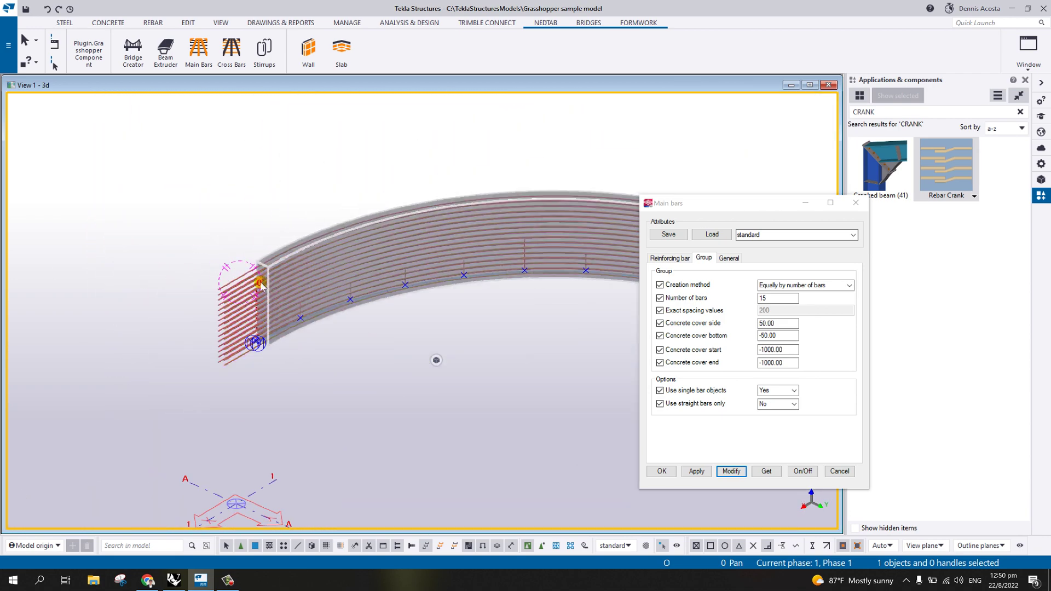
middle_click_drag(265, 450, 303, 321)
scroll(408, 399, "up", 3)
middle_click_drag(510, 456, 381, 252, "ctrl")
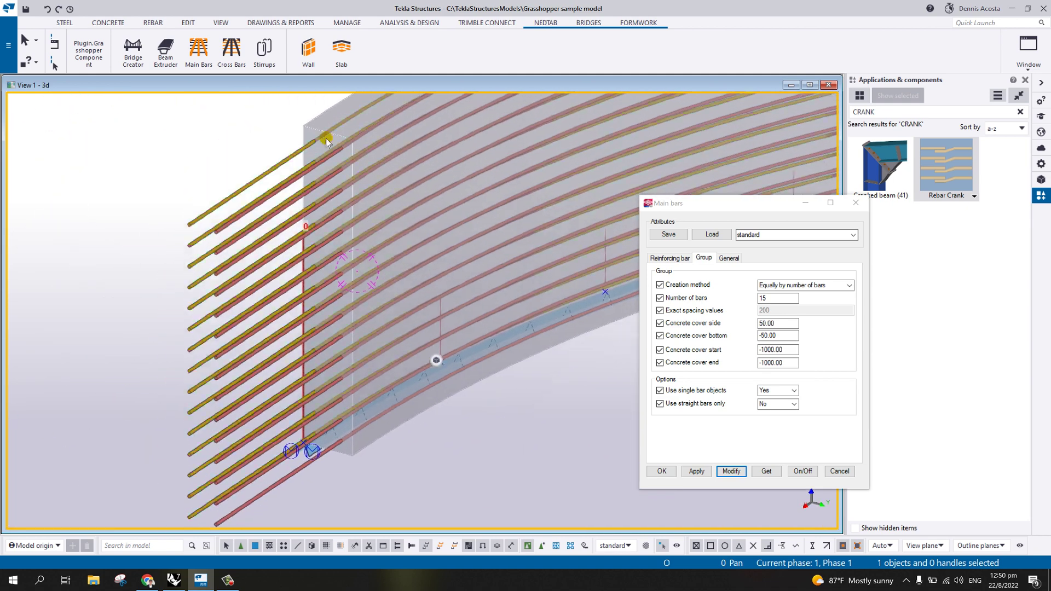
Start Cross Bars on the first wall and define the bar range polygon through the four corners of its chainage 0 end face
left_click(234, 45)
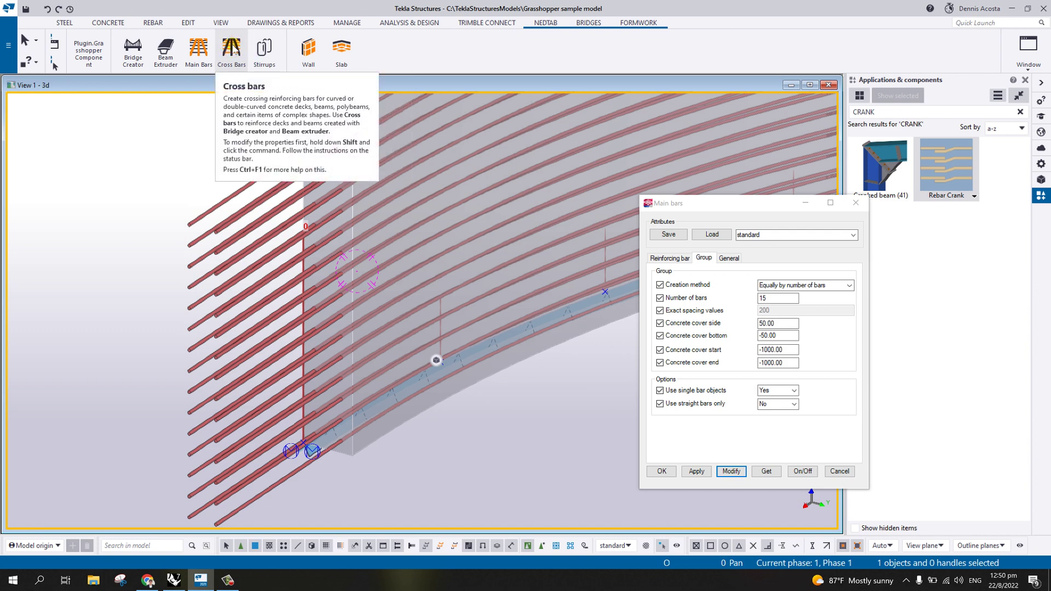
scroll(352, 158, "up", 3)
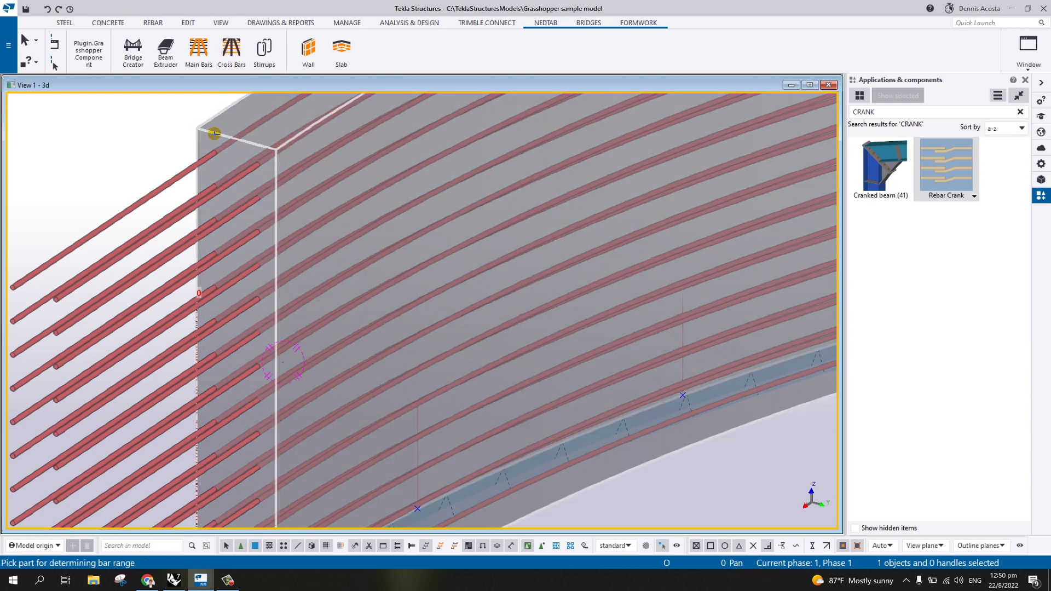
left_click(213, 133)
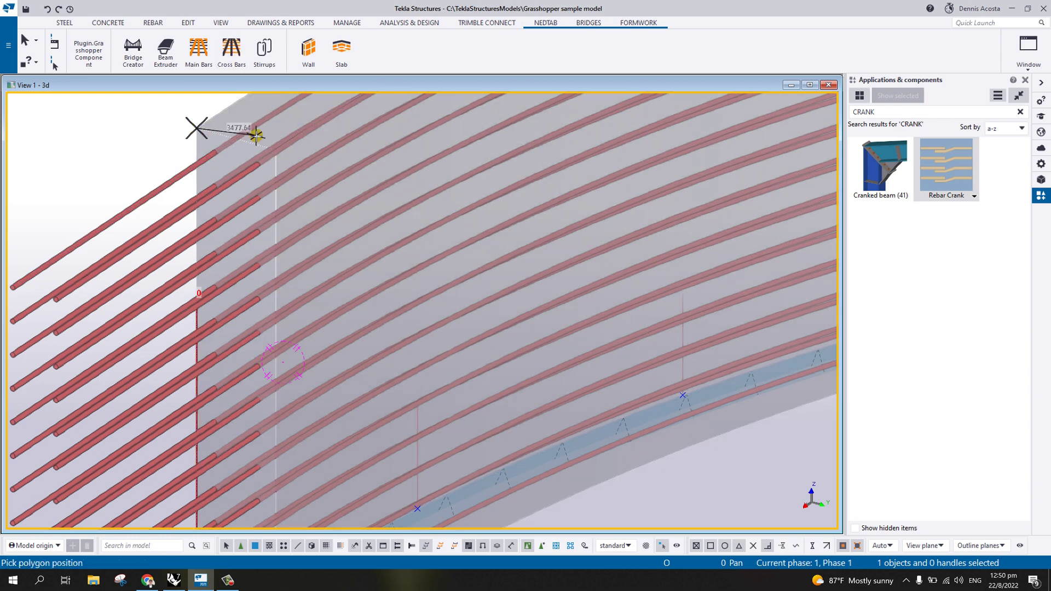
left_click(266, 153)
middle_click_drag(318, 273, 363, 126)
middle_click_drag(362, 359, 391, 266)
scroll(281, 409, "up", 5)
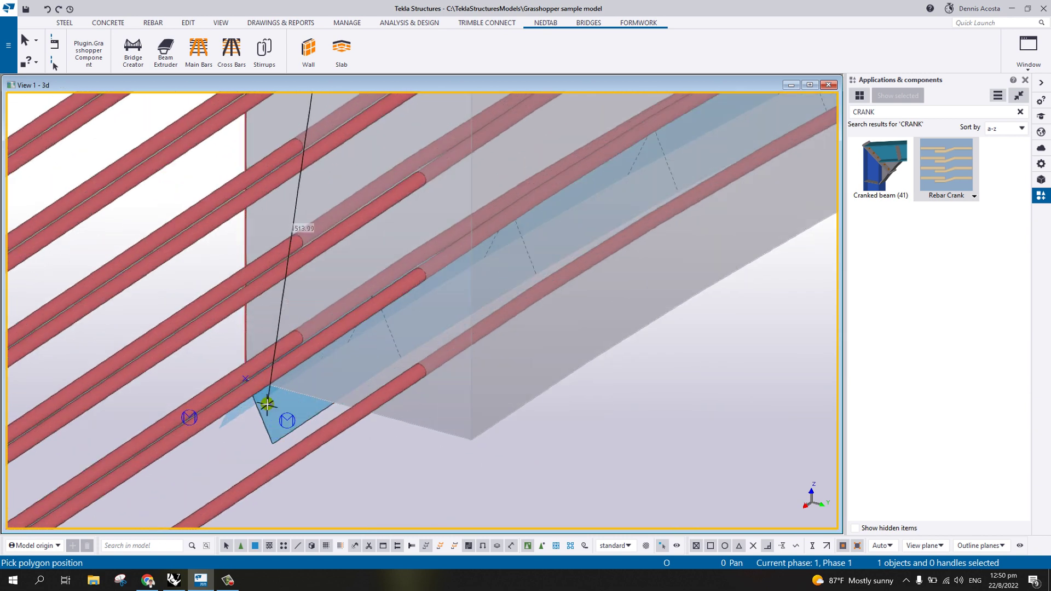
middle_click_drag(253, 381, 253, 361, "ctrl")
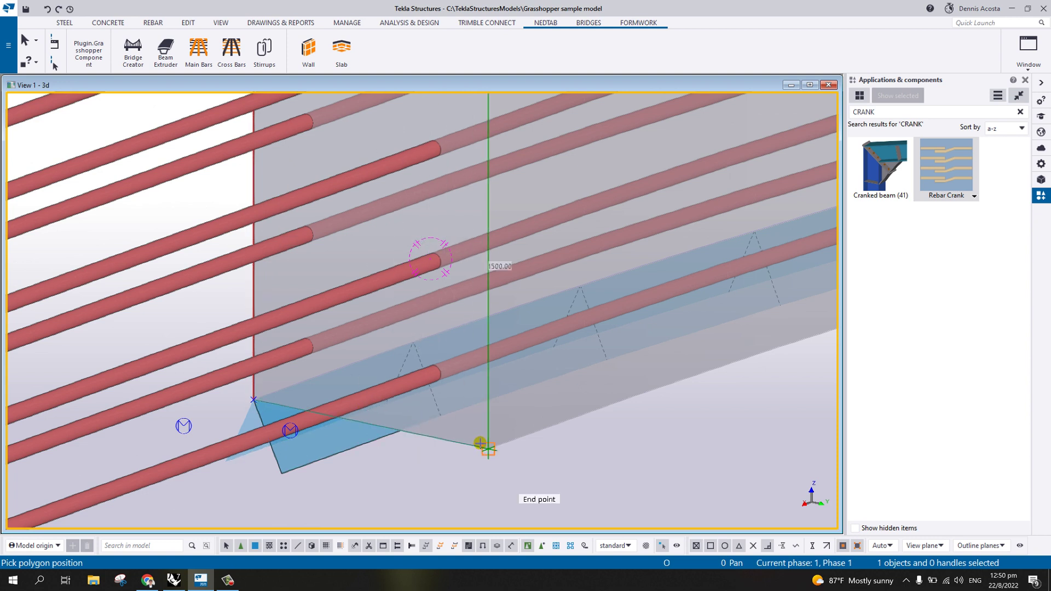
left_click(487, 449)
left_click(253, 401)
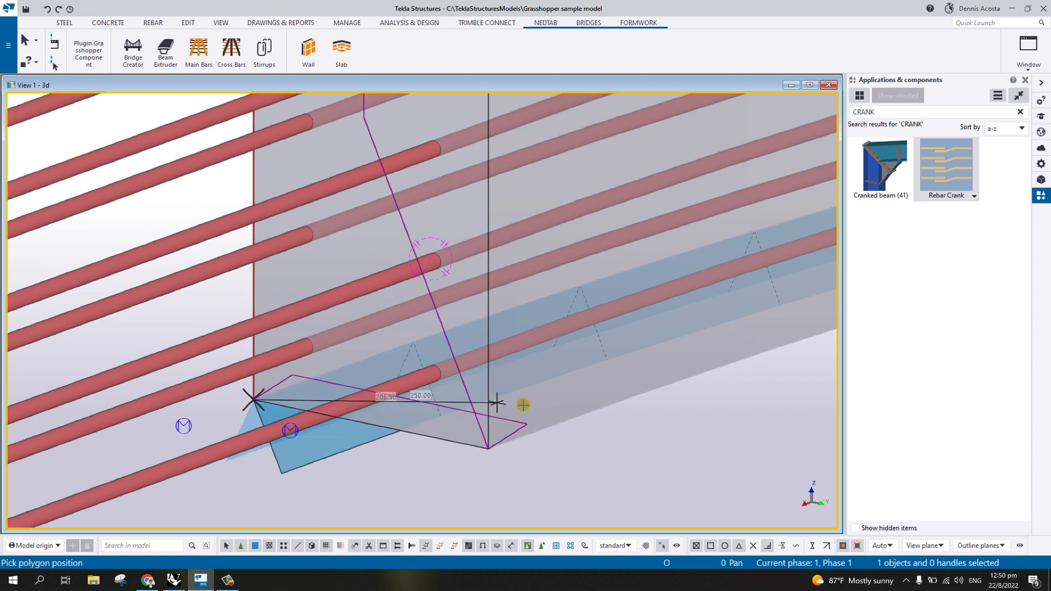
middle_click(527, 407)
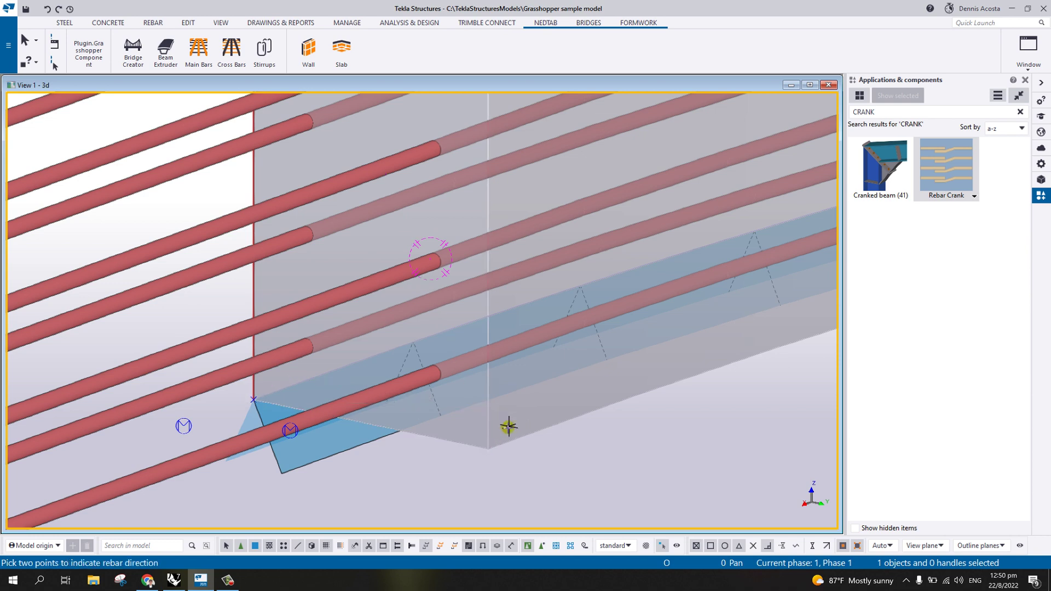
Indicate the cross bar direction along the first segment of the wall's outer bottom edge and reinforce the wall with cross bars
left_click(487, 449)
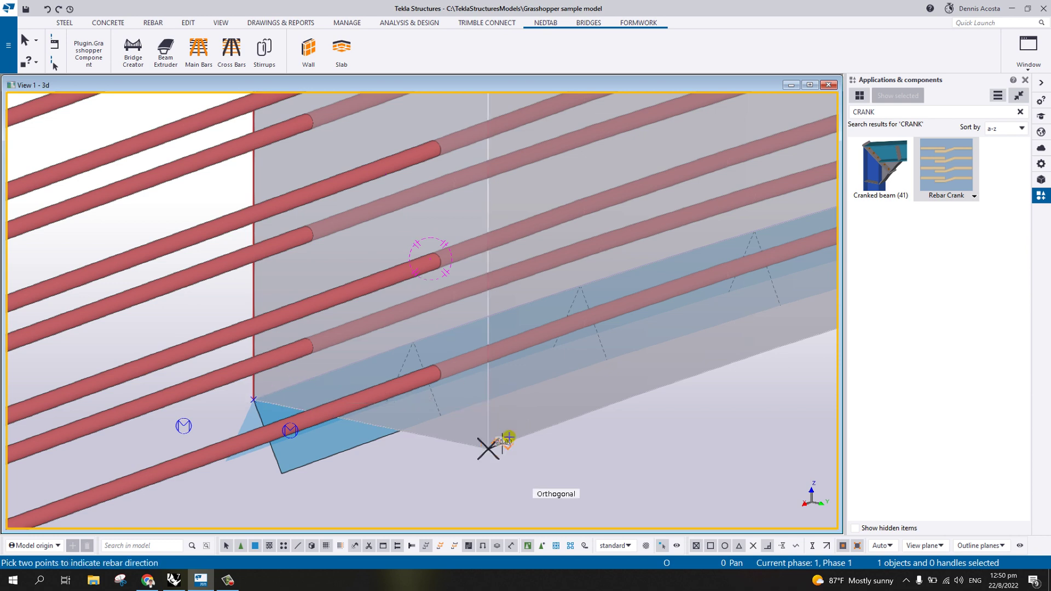
left_click(630, 398)
scroll(623, 398, "down", 3)
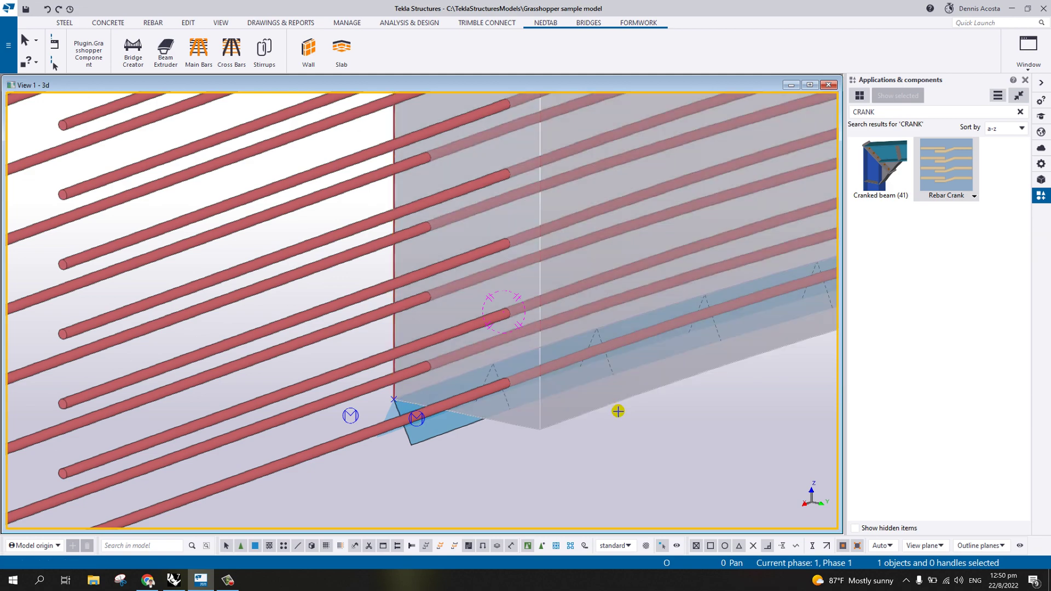
middle_click(618, 410)
scroll(617, 411, "down", 4)
middle_click_drag(589, 328, 414, 365, "ctrl")
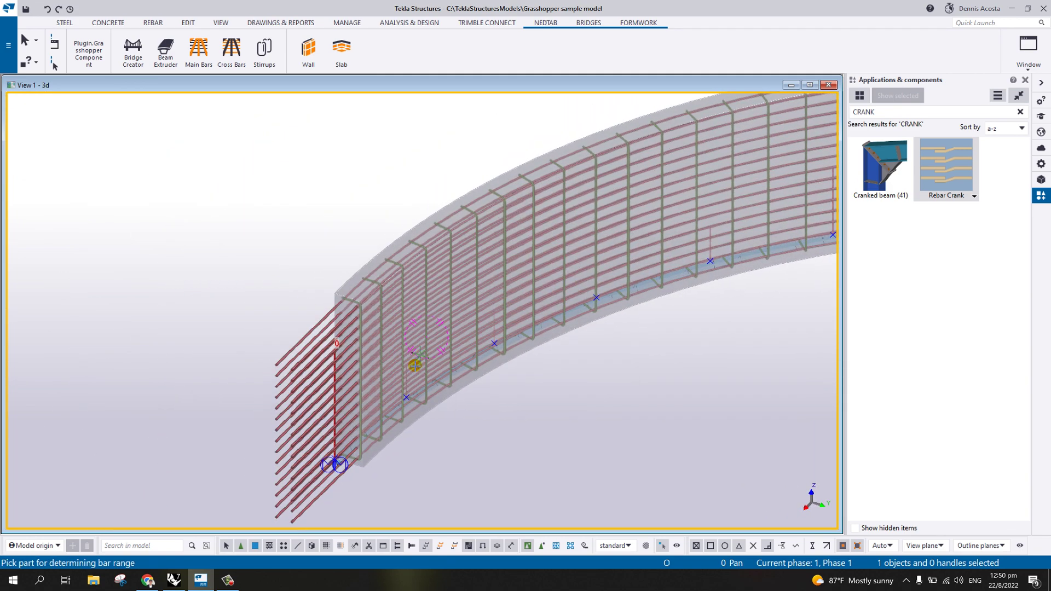
scroll(388, 265, "up", 5)
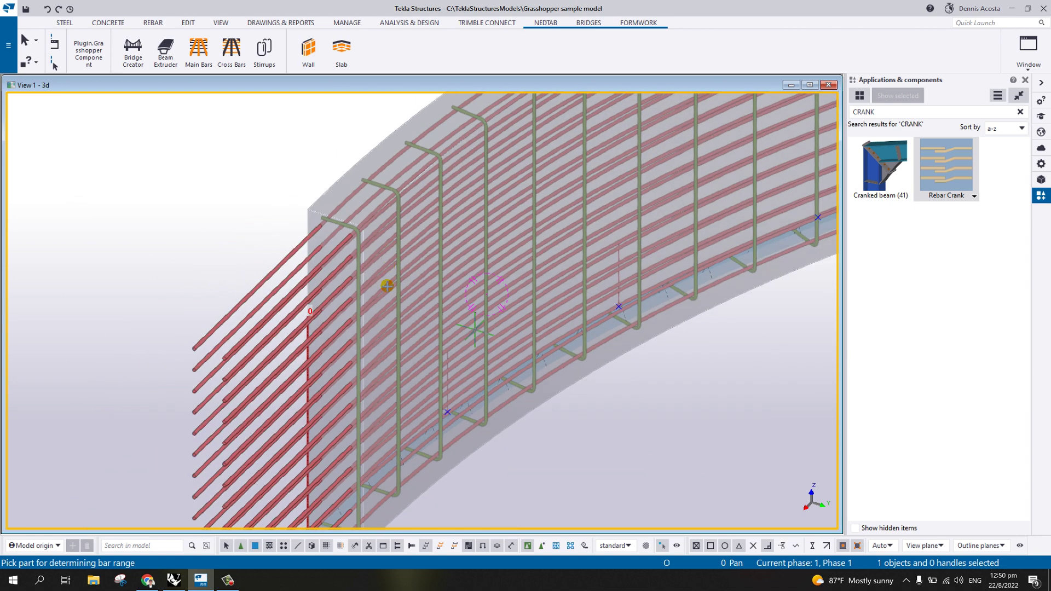
scroll(387, 285, "up", 2)
left_click(301, 201)
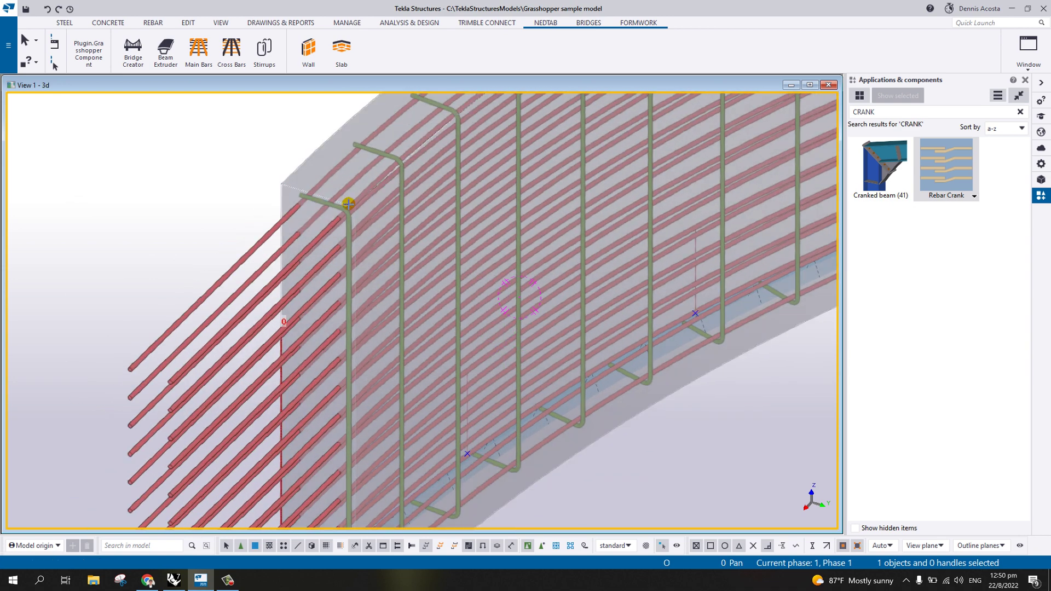
Define a second cross bar range polygon through the four corners of the wall's chainage 0 end face, in reversed picking order
left_click(355, 207)
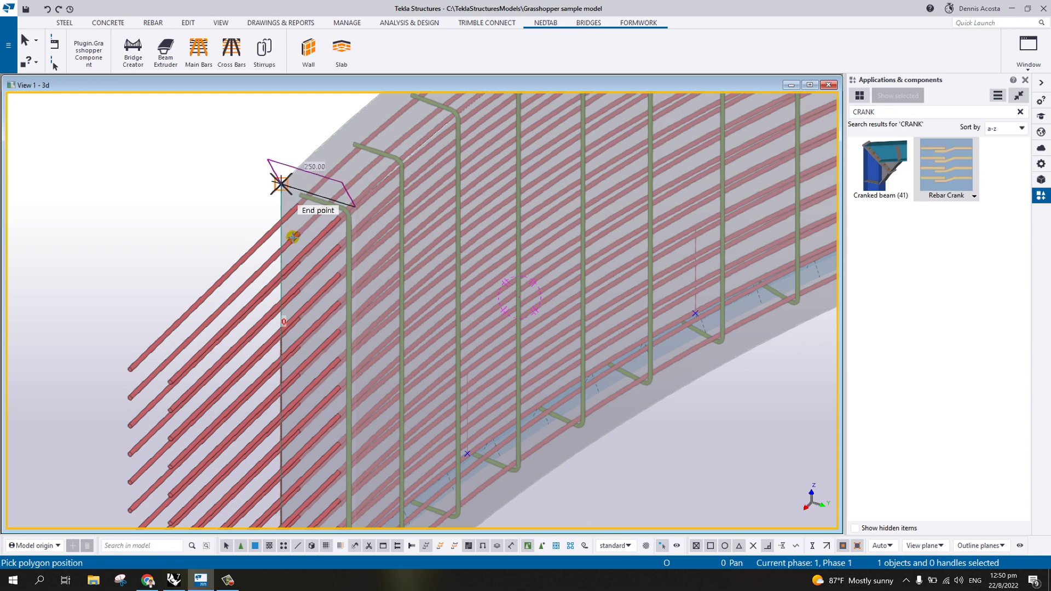
left_click(282, 185)
middle_click_drag(328, 332, 333, 196)
scroll(328, 448, "up", 4)
middle_click_drag(263, 482, 259, 360)
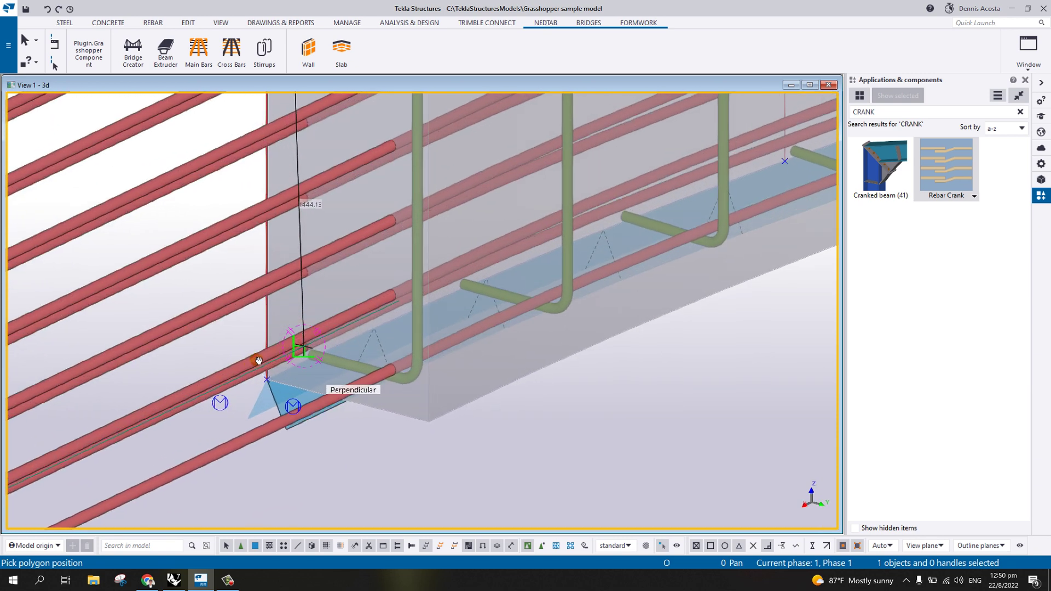
left_click(267, 378)
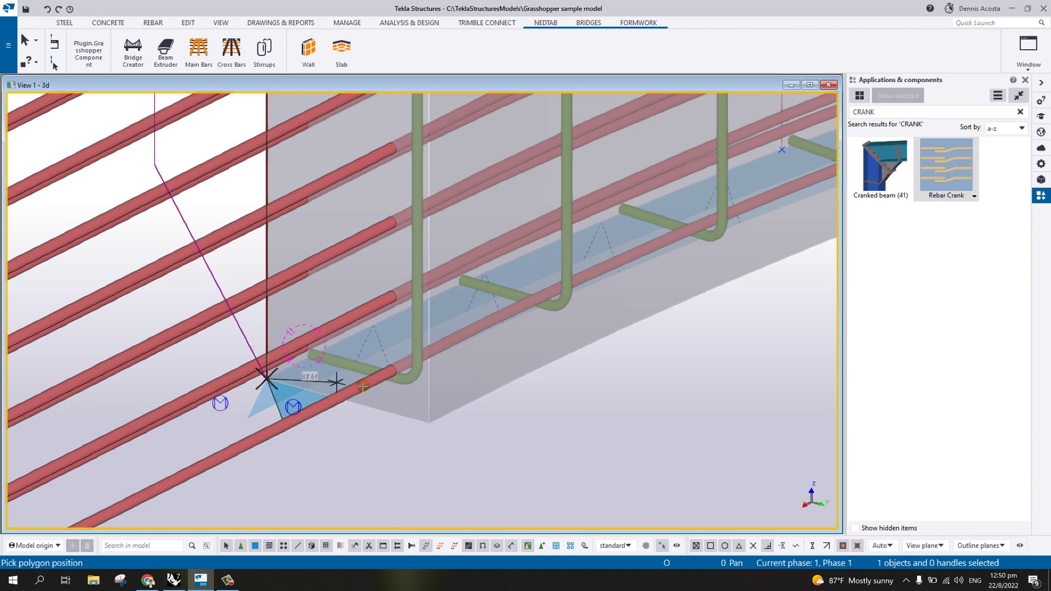
left_click(427, 425)
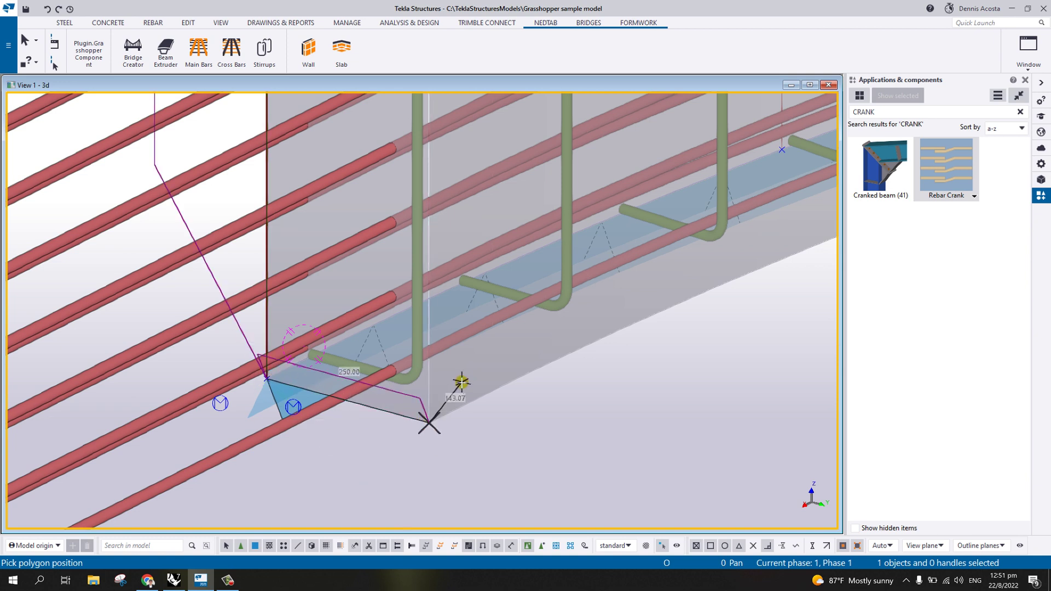
middle_click(448, 404)
Indicate the bar direction along the wall's outer bottom edge, reinforce the wall with a second set of cross bars, and end the command
left_click(430, 422)
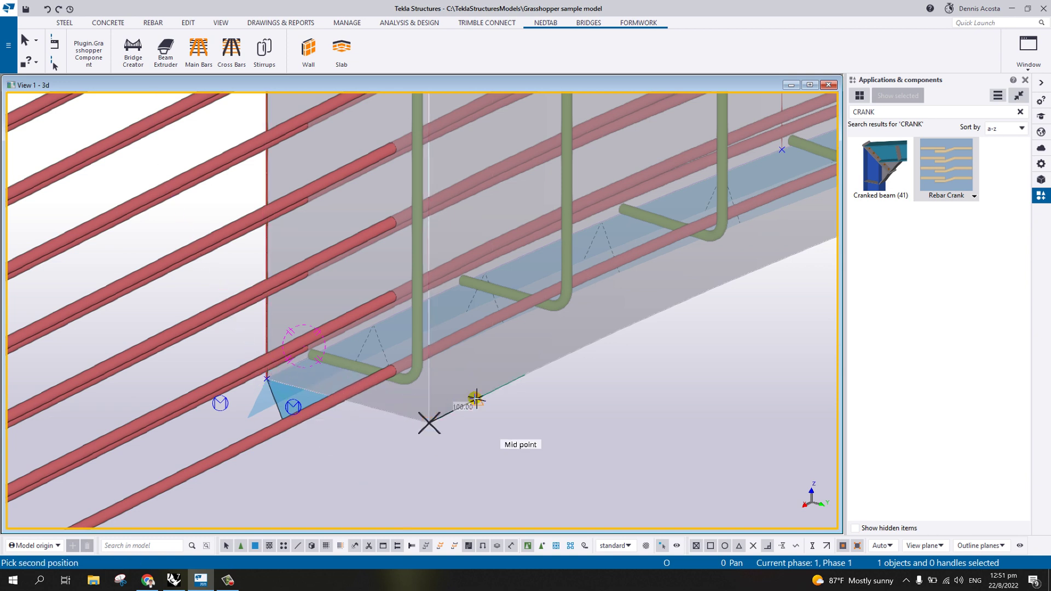
left_click(514, 381)
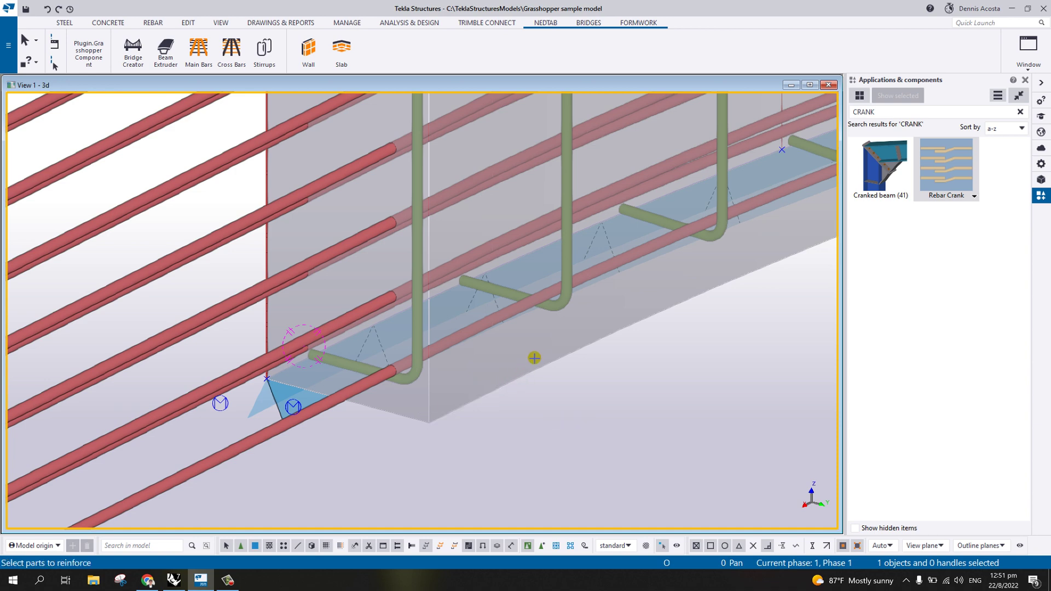
left_click(548, 365)
middle_click(582, 371)
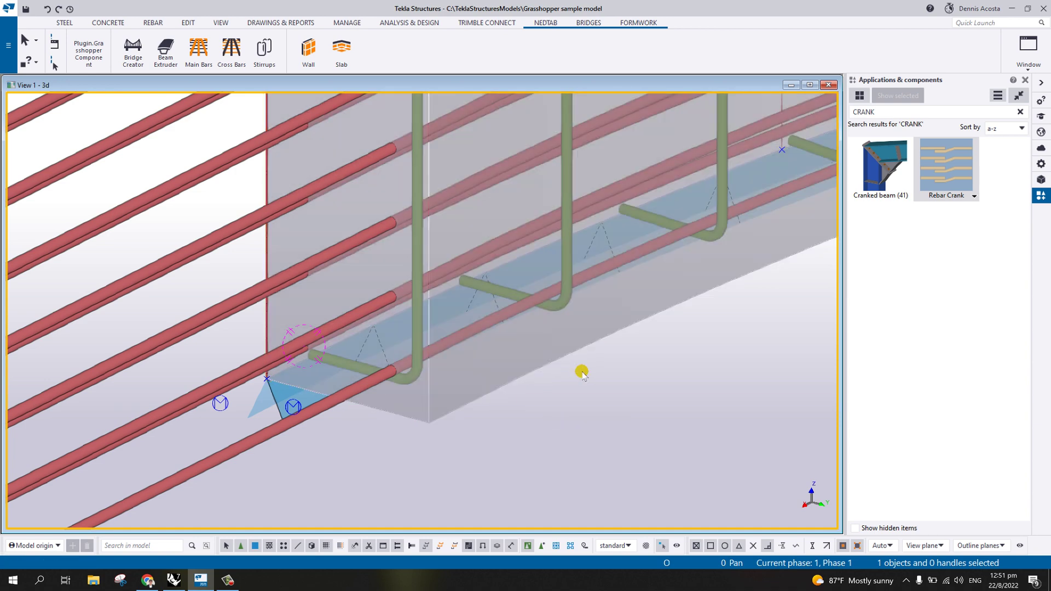
scroll(582, 371, "down", 4)
right_click(496, 286)
left_click(513, 293)
scroll(450, 339, "up", 7)
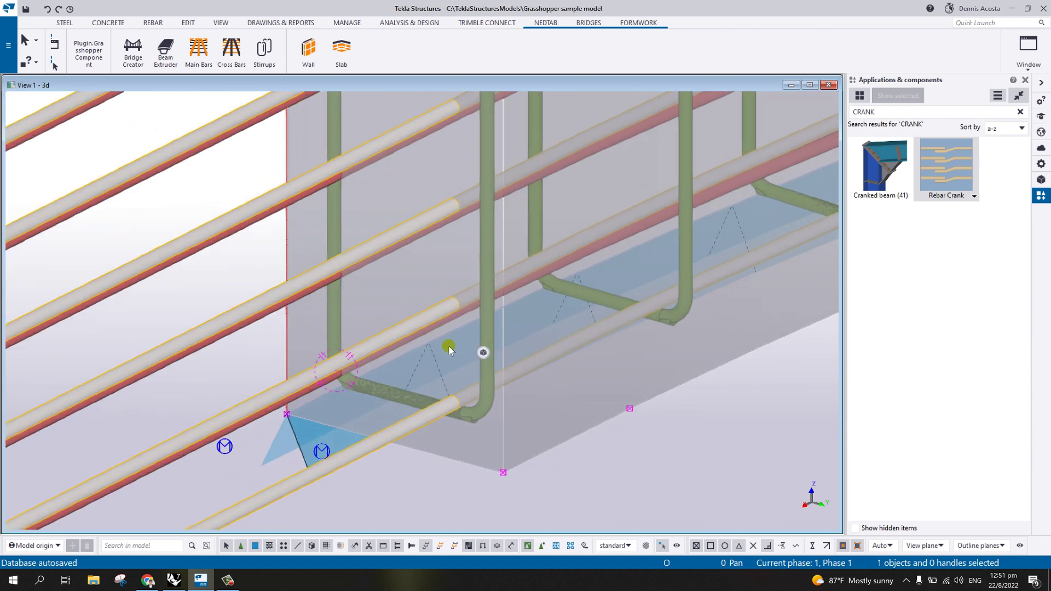
Open the second cross bar set's properties and review its group spacing, concrete cover and bar attributes
left_click(491, 320)
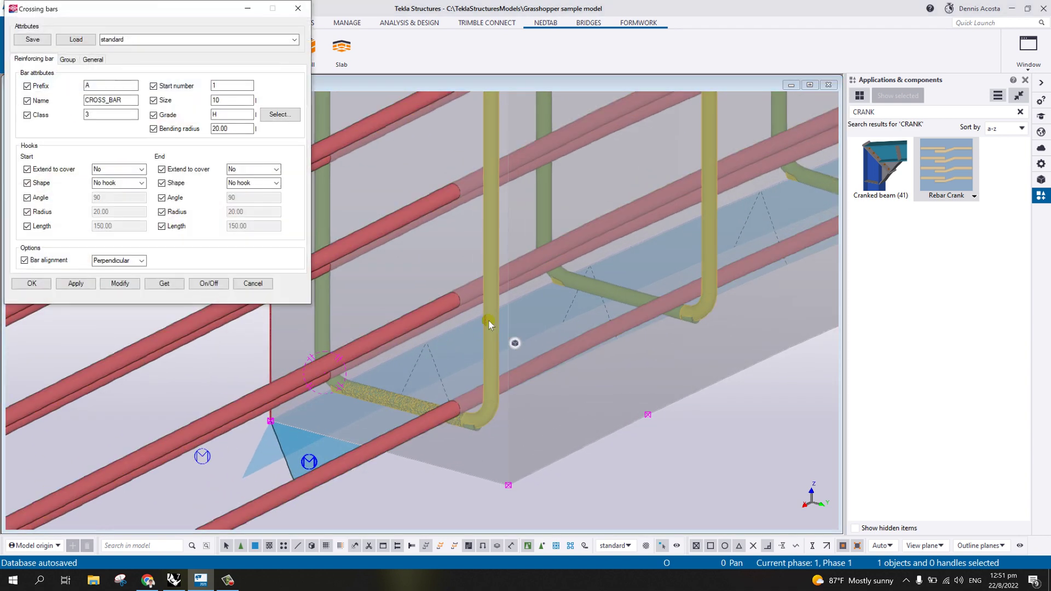
left_click(69, 59)
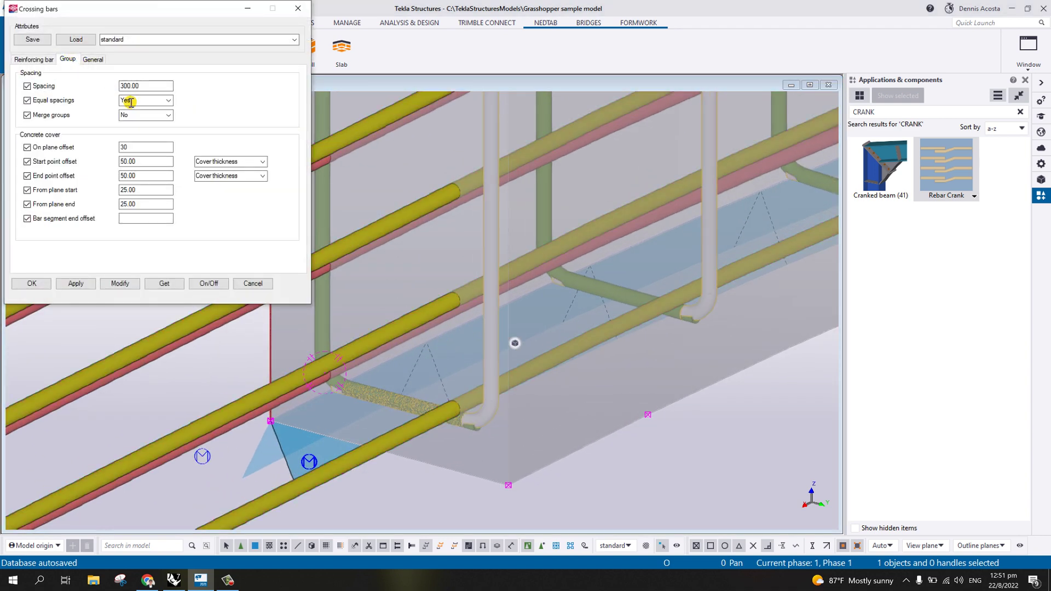
left_click(35, 60)
left_click(321, 242)
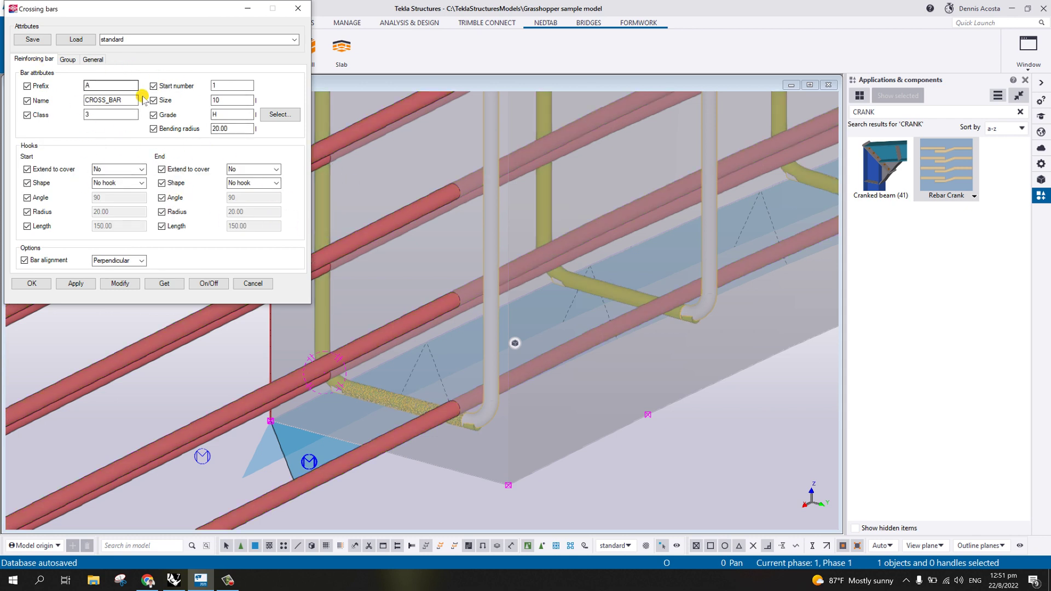
Set the second cross bar set's From plane start cover to 100 and modify the bars
left_click(70, 59)
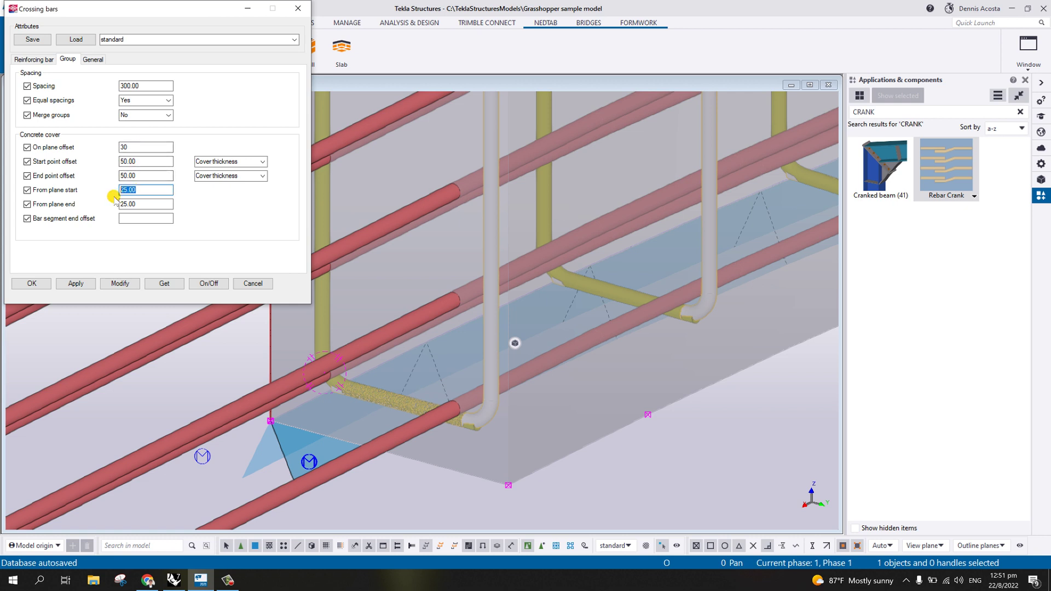
left_click(119, 283)
scroll(539, 319, "down", 4)
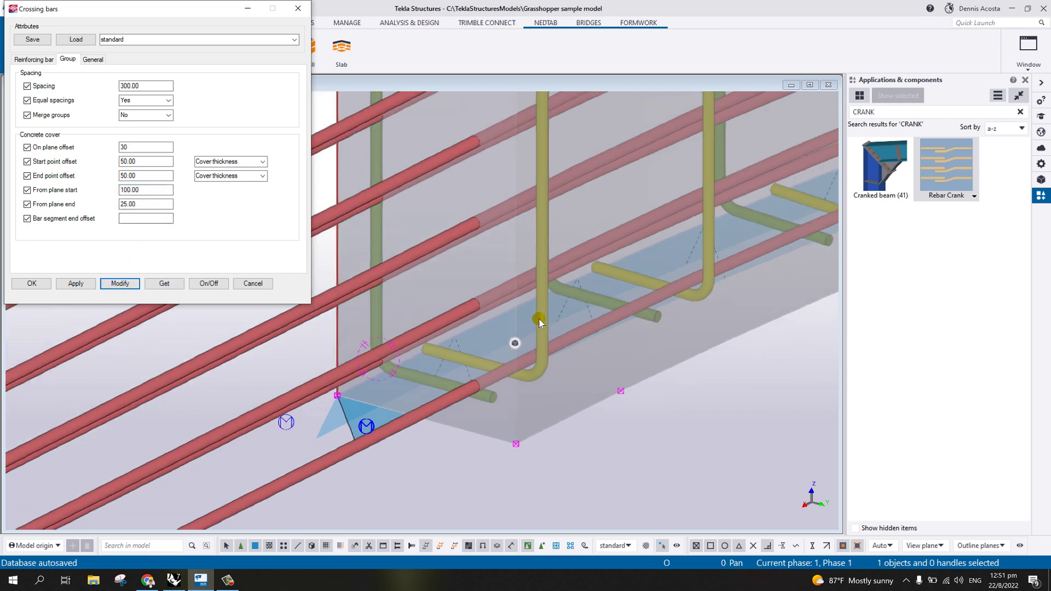
Set the second cross bar set's From plane start cover to 50 and modify the bars
middle_click_drag(569, 347, 481, 351, "ctrl")
double_click(145, 190)
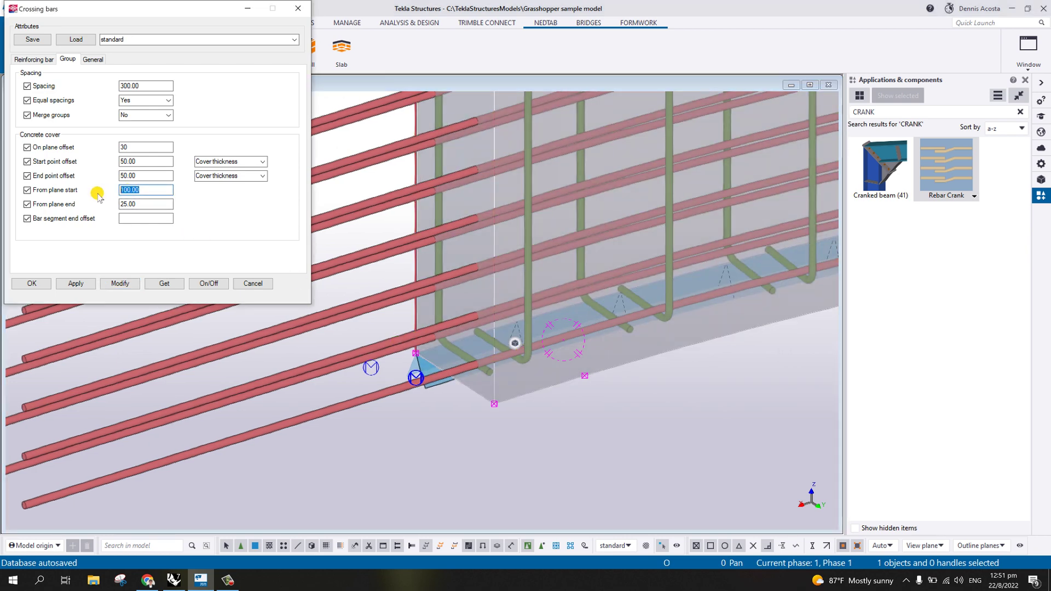
left_click(125, 283)
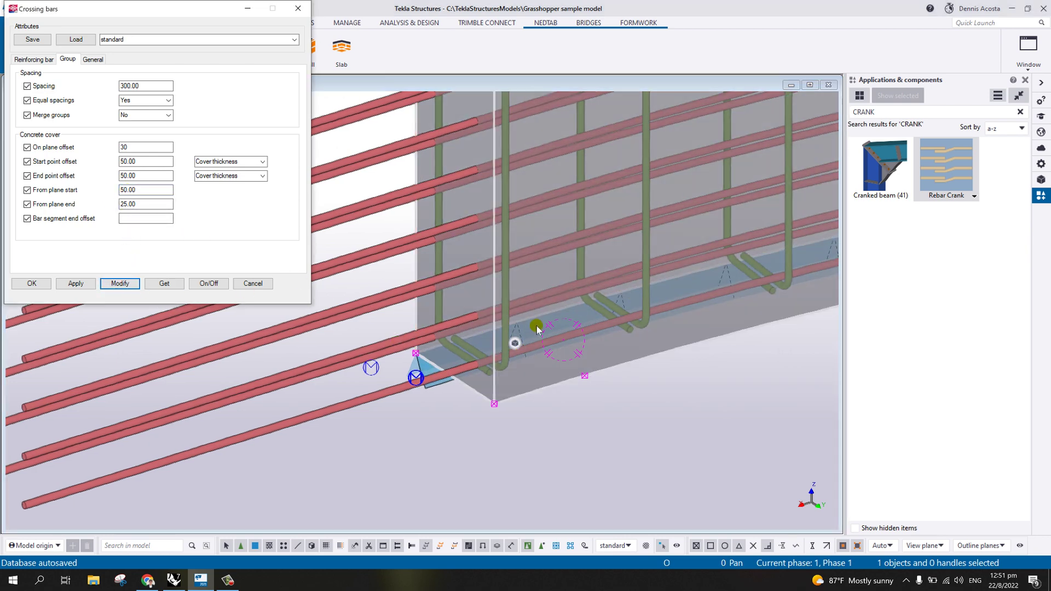
Examine both cross bar sets at the chainage 0 end and along the whole curved wall, and close the crossing bars properties
scroll(520, 345, "up", 4)
scroll(486, 380, "down", 2)
middle_click_drag(475, 374, 543, 357, "ctrl")
scroll(545, 357, "down", 10)
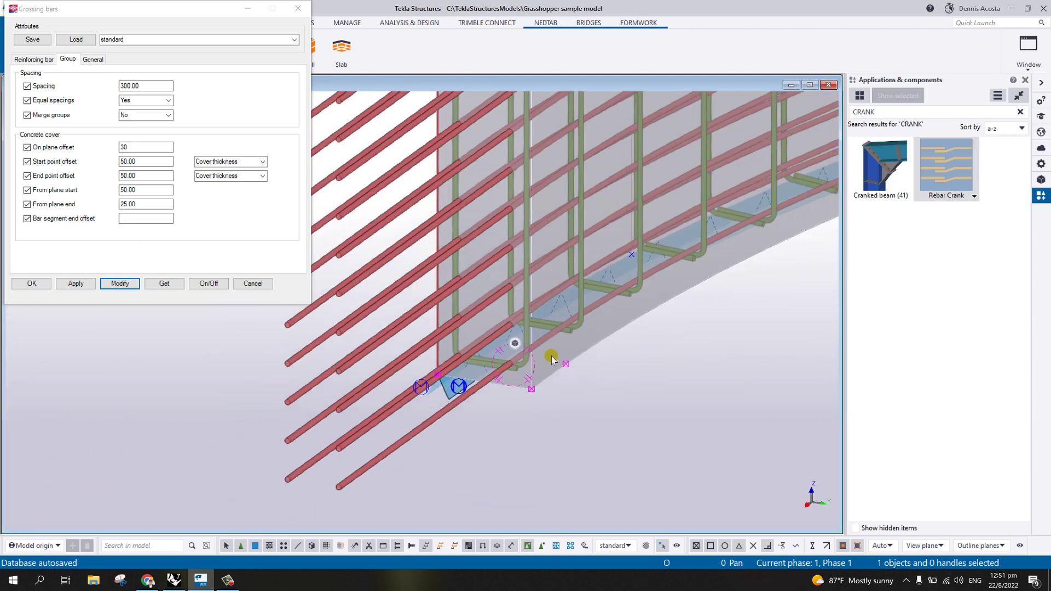
middle_click_drag(624, 301, 483, 330)
scroll(547, 309, "down", 2)
middle_click_drag(556, 304, 566, 316)
scroll(565, 317, "up", 8)
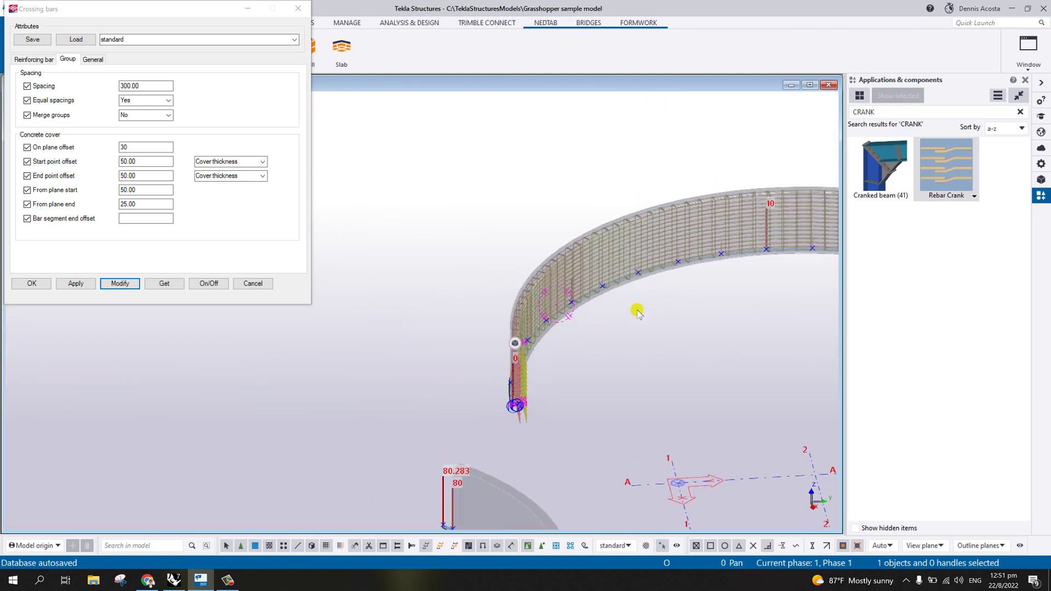
mouse_move(524, 266)
middle_mouse_down("ctrl")
mouse_move(495, 237)
mouse_move(594, 227)
mouse_move(606, 284)
mouse_move(542, 259)
middle_mouse_up("ctrl")
scroll(591, 298, "down", 8)
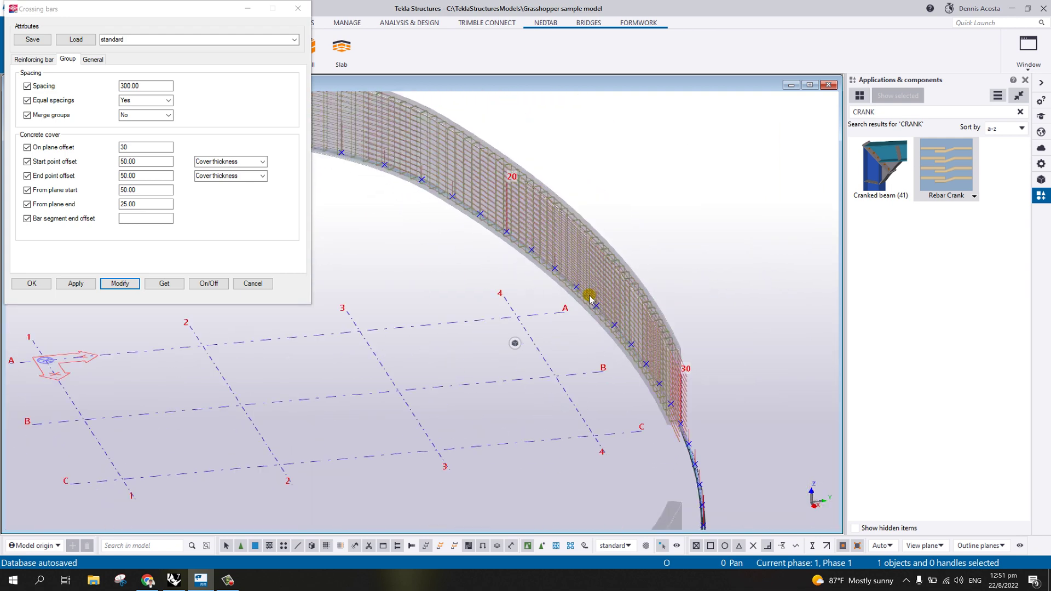
scroll(431, 280, "up", 10)
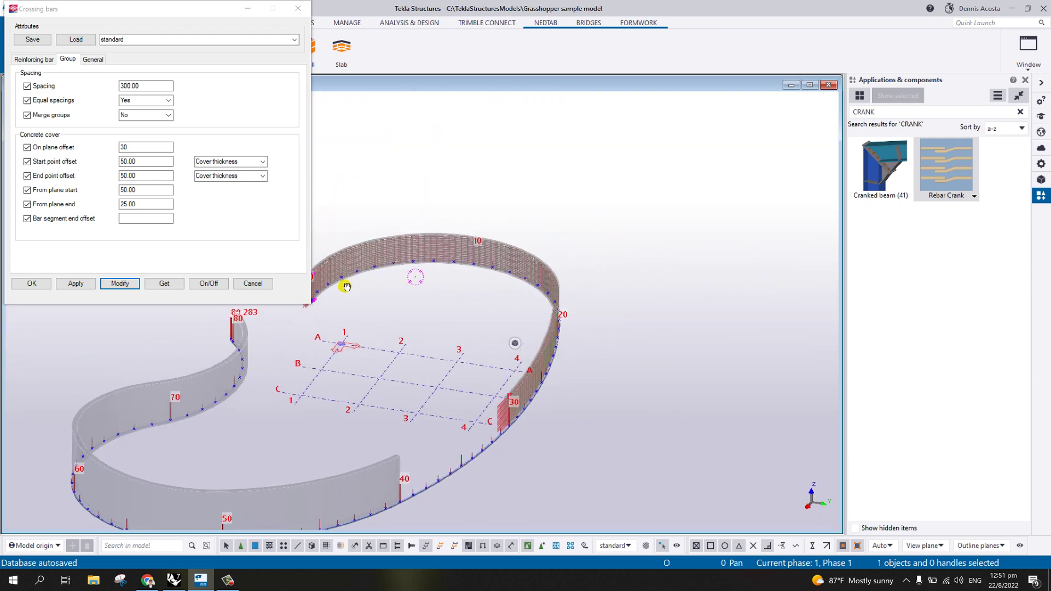
middle_click_drag(441, 284, 578, 266)
scroll(552, 278, "up", 2)
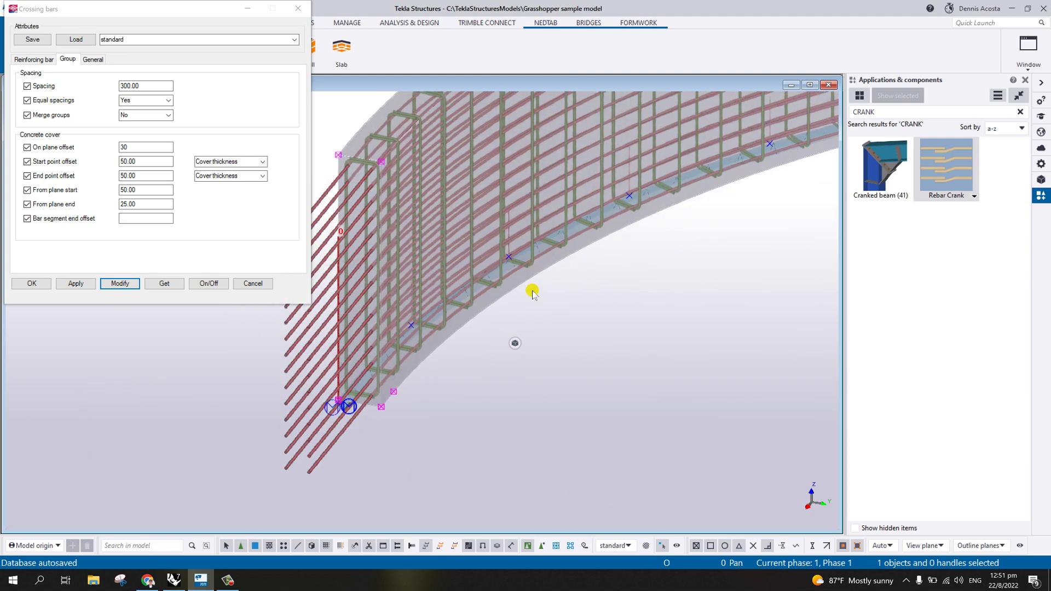
scroll(486, 330, "up", 2)
middle_click_drag(324, 426, 495, 357)
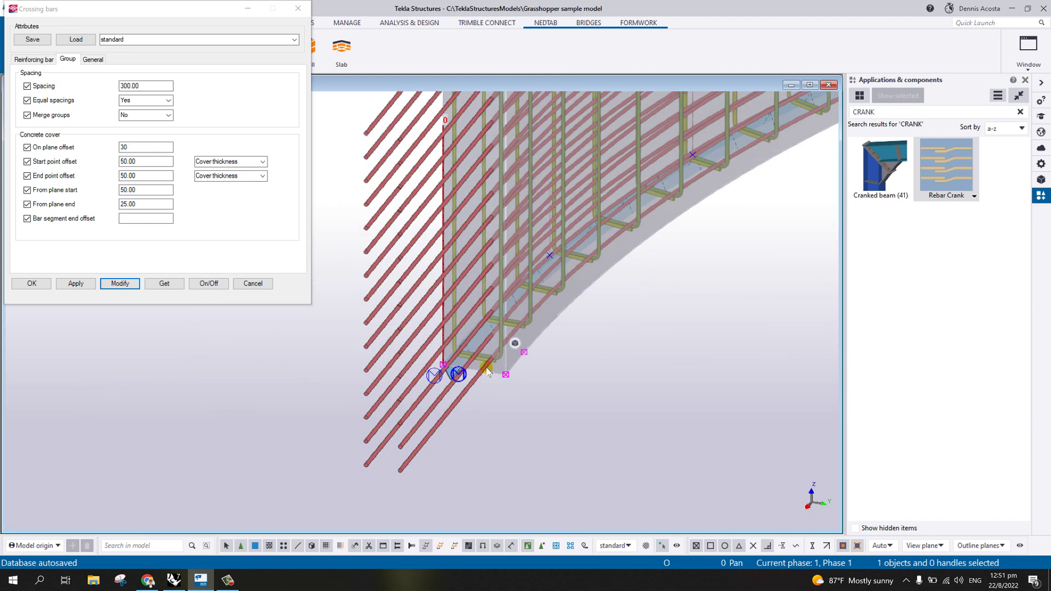
left_click(252, 283)
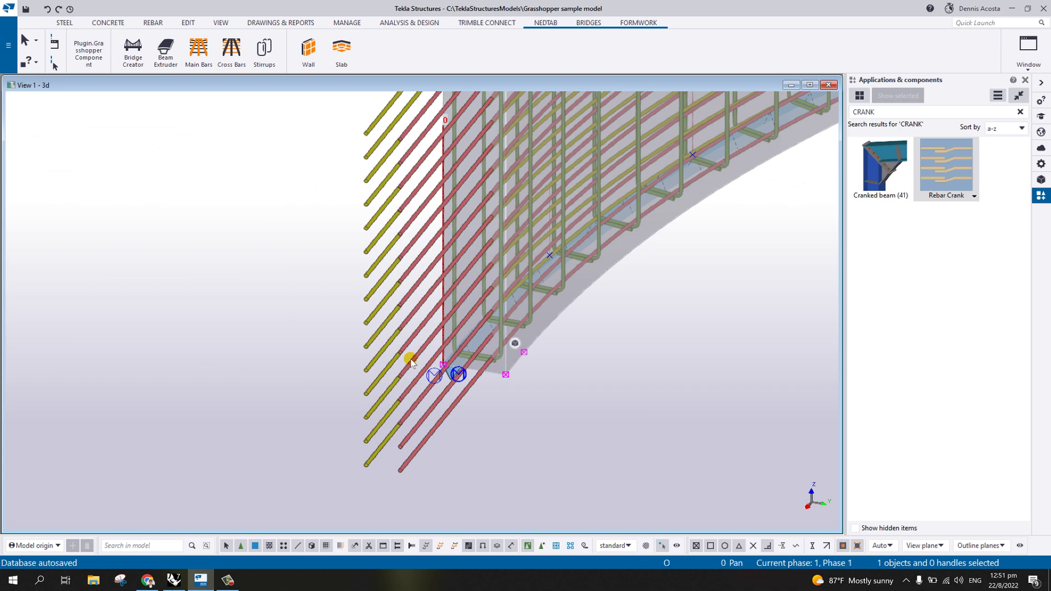
Open the main bars' properties, set Use splice object to Yes, modify the bars and dismiss the warning
double_click(460, 400)
middle_click_drag(502, 369, 280, 400)
scroll(280, 404, "down", 6)
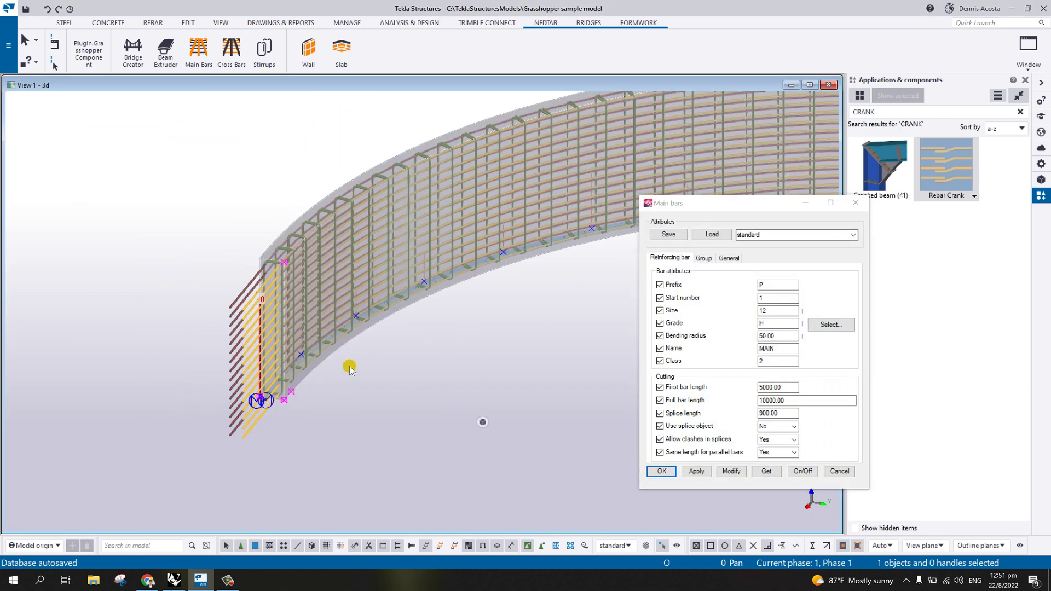
middle_click_drag(358, 258, 370, 279, "ctrl")
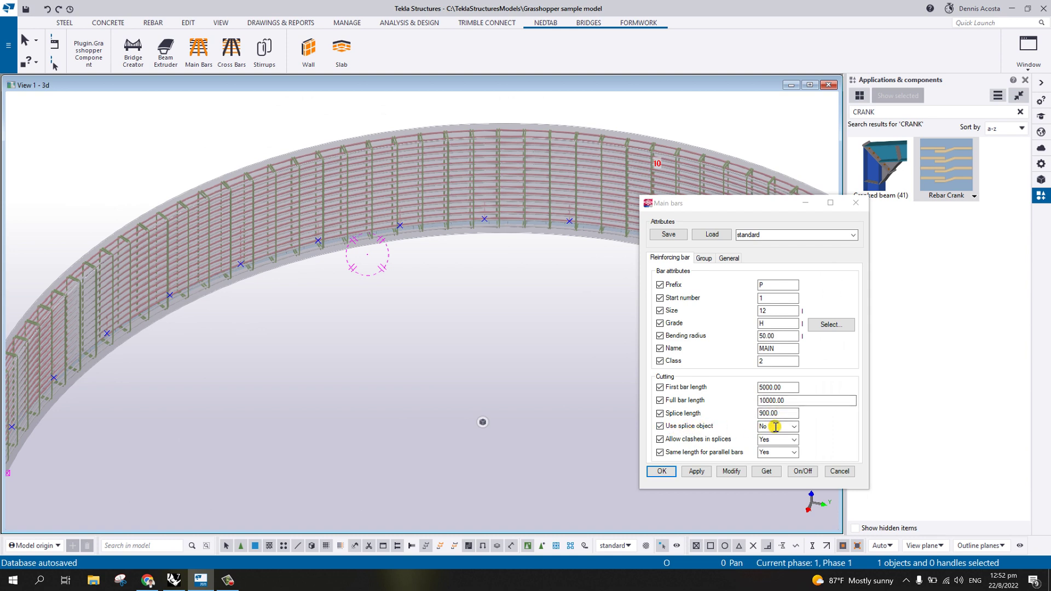
left_click(793, 426)
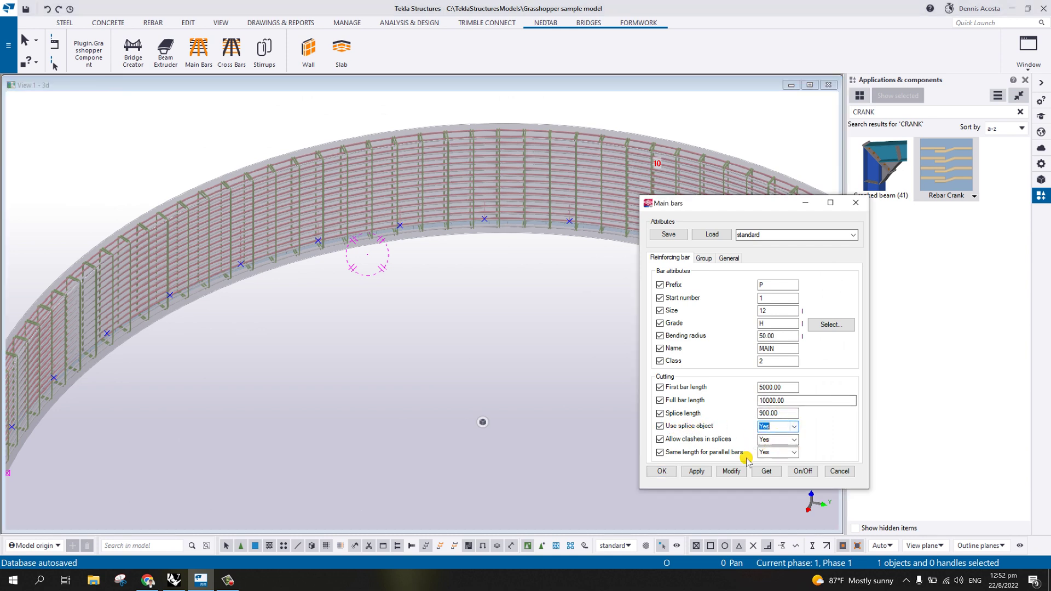
left_click(731, 472)
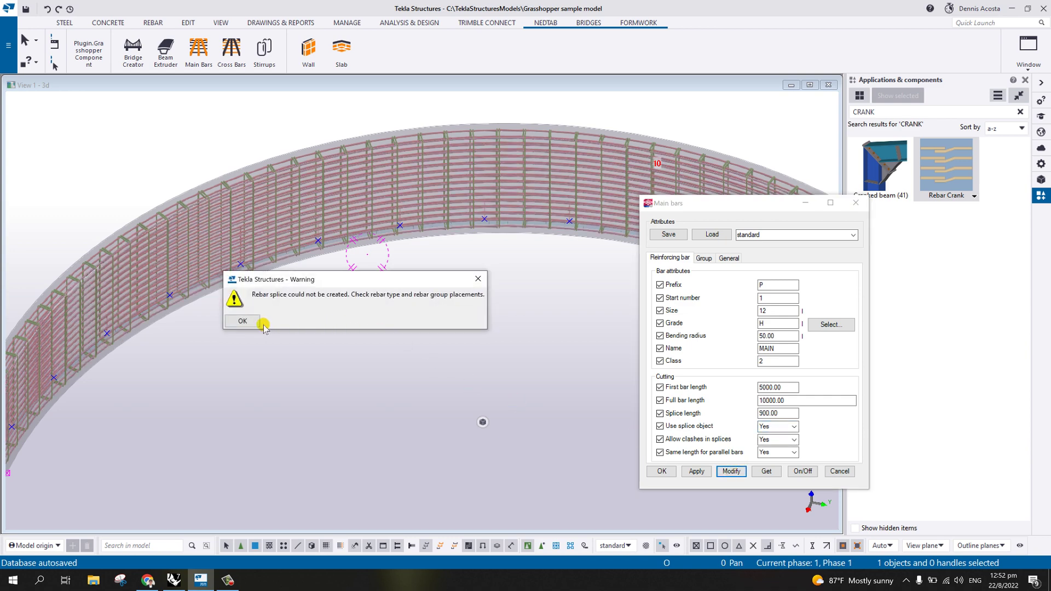
left_click(243, 321)
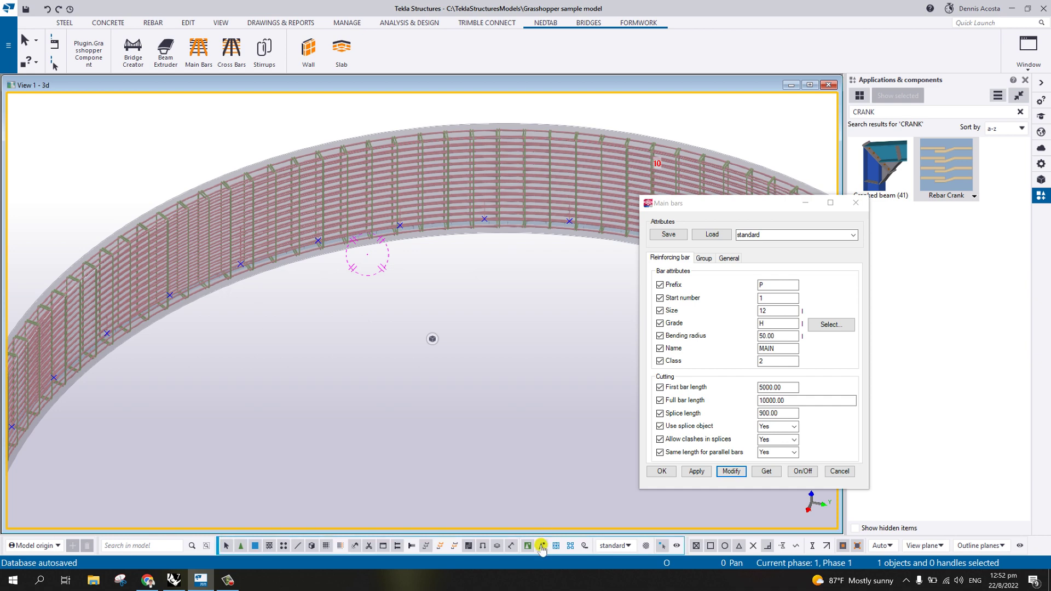
Examine the modified main bars and their splices along the curved wall between chainage 0 and 10
scroll(277, 285, "up", 3)
scroll(248, 227, "up", 5)
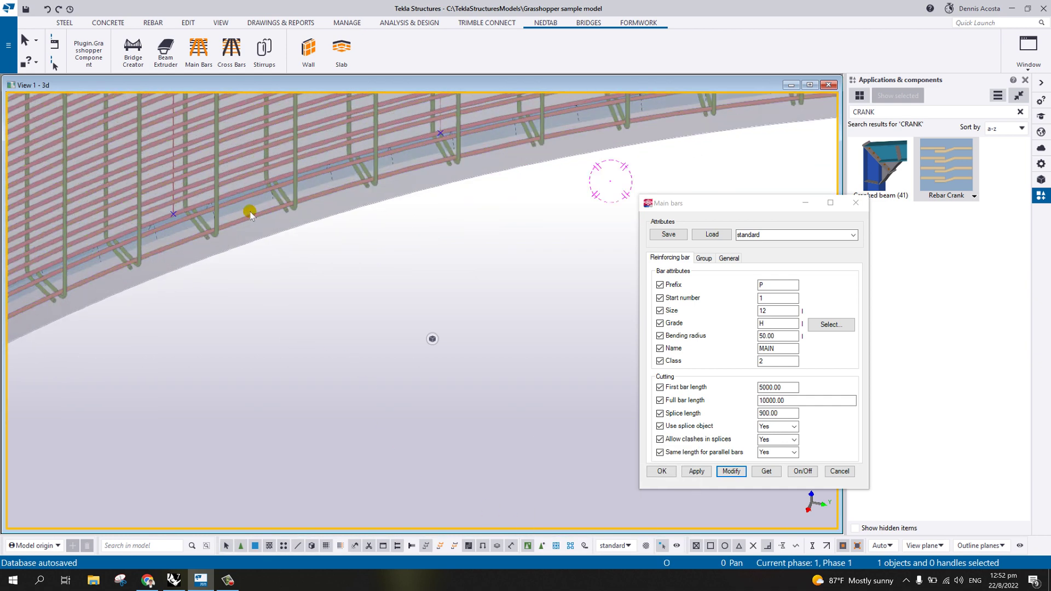
left_click(247, 216)
scroll(299, 268, "down", 3)
scroll(454, 249, "down", 5)
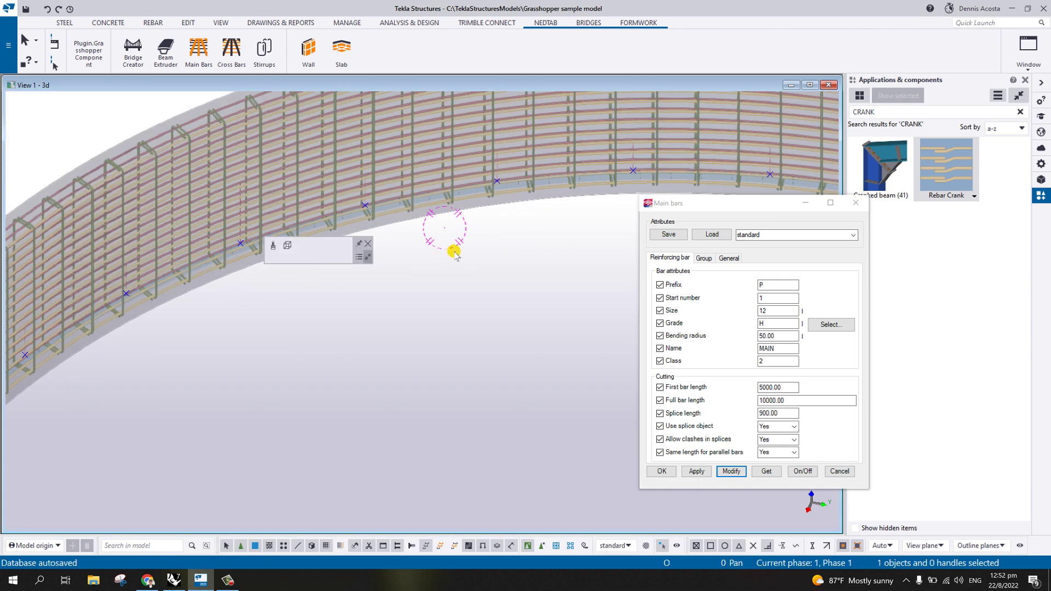
scroll(480, 257, "up", 4)
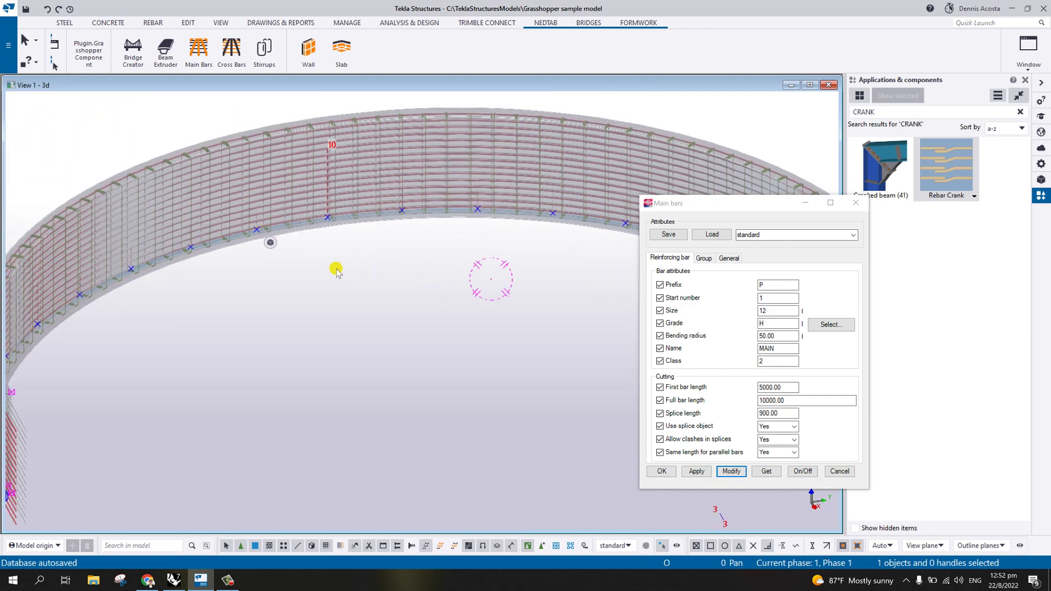
middle_click_drag(336, 272, 291, 300, "ctrl")
middle_click_drag(359, 262, 342, 340, "ctrl")
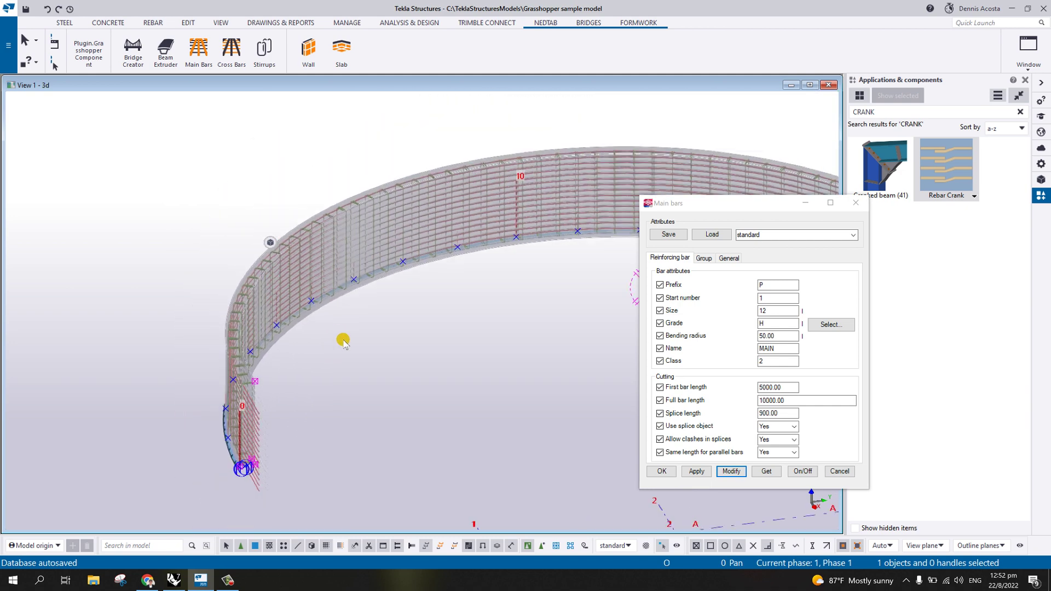
middle_click_drag(442, 300, 617, 340, "ctrl")
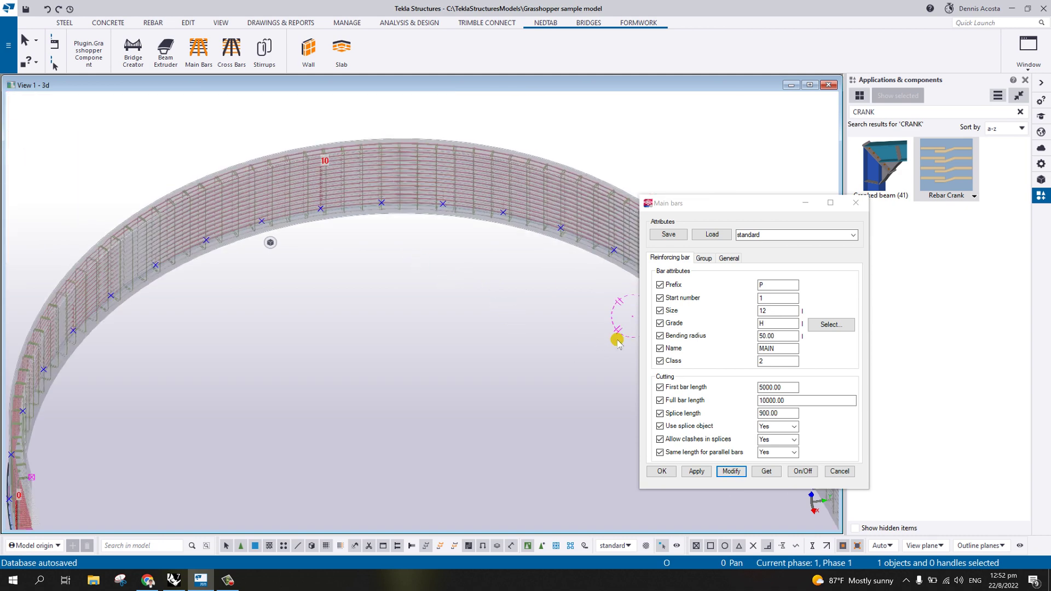
Set the main bars' full bar length to 12000 and first bar length to 6000, modify them and dismiss the warning
left_click(773, 400)
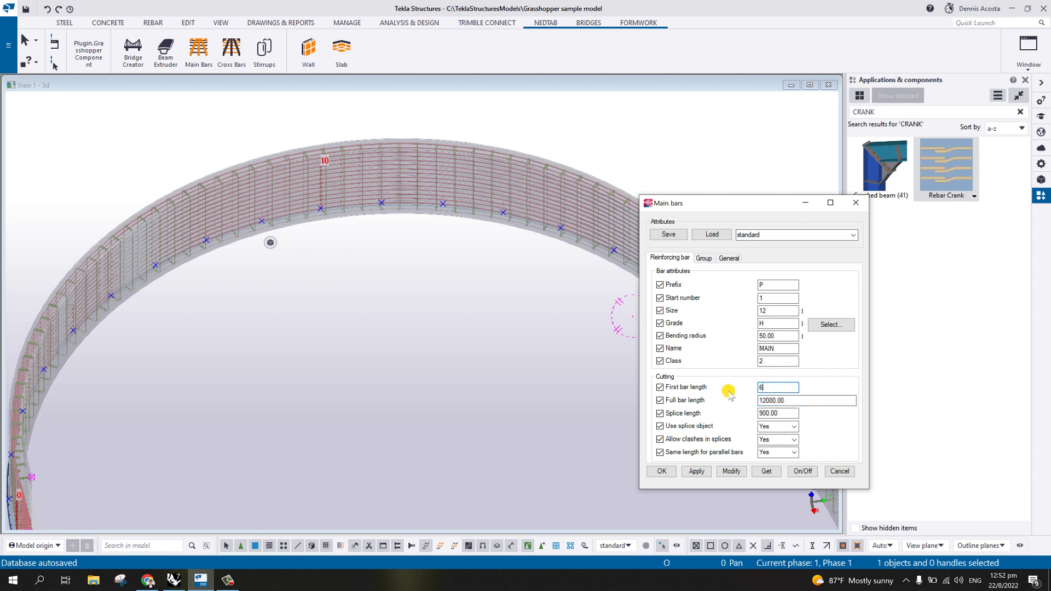
left_click(733, 471)
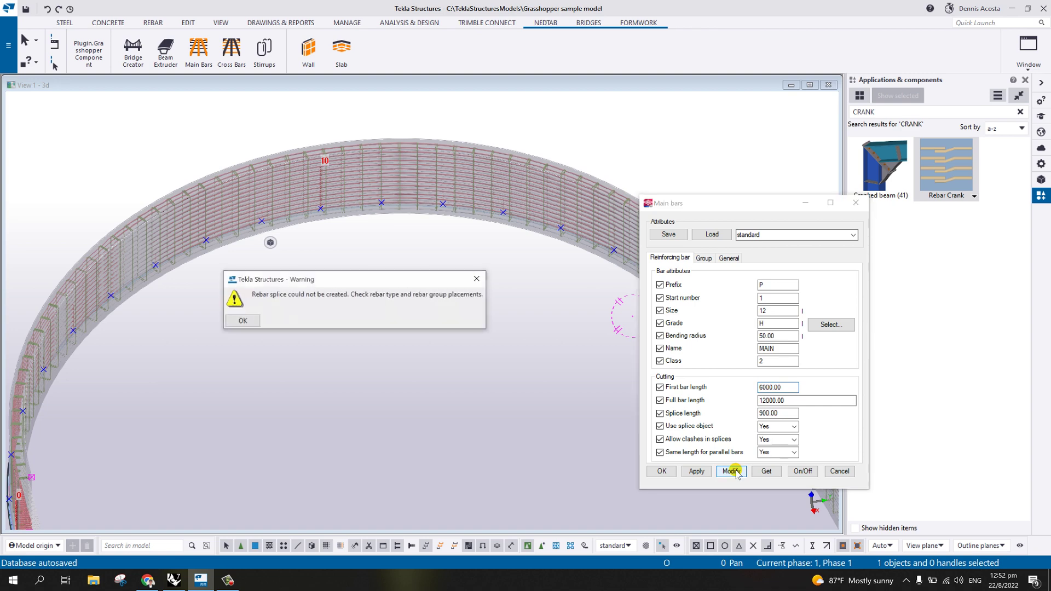
left_click(243, 321)
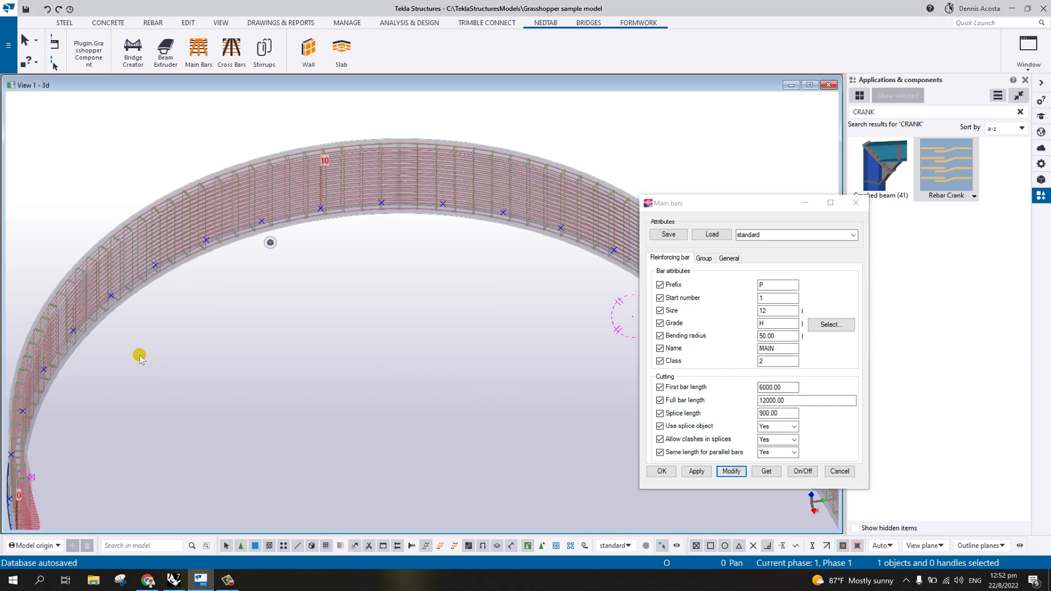
Enable selecting objects inside components and turn off direct modification for the main bars at the chainage 0 end
scroll(199, 375, "up", 5)
middle_click_drag(153, 486, 295, 332, "ctrl")
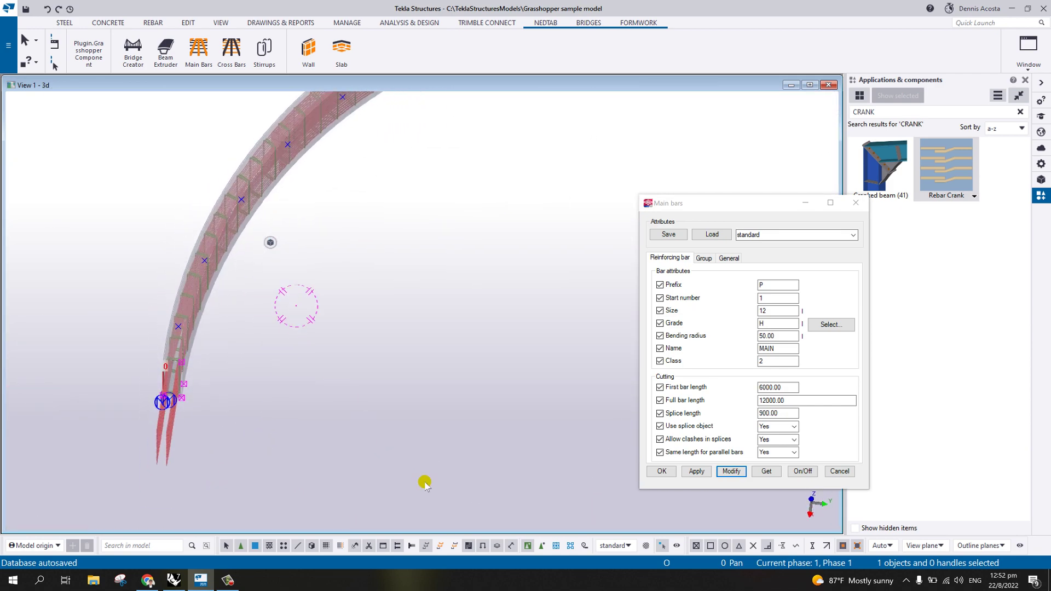
left_click(543, 548)
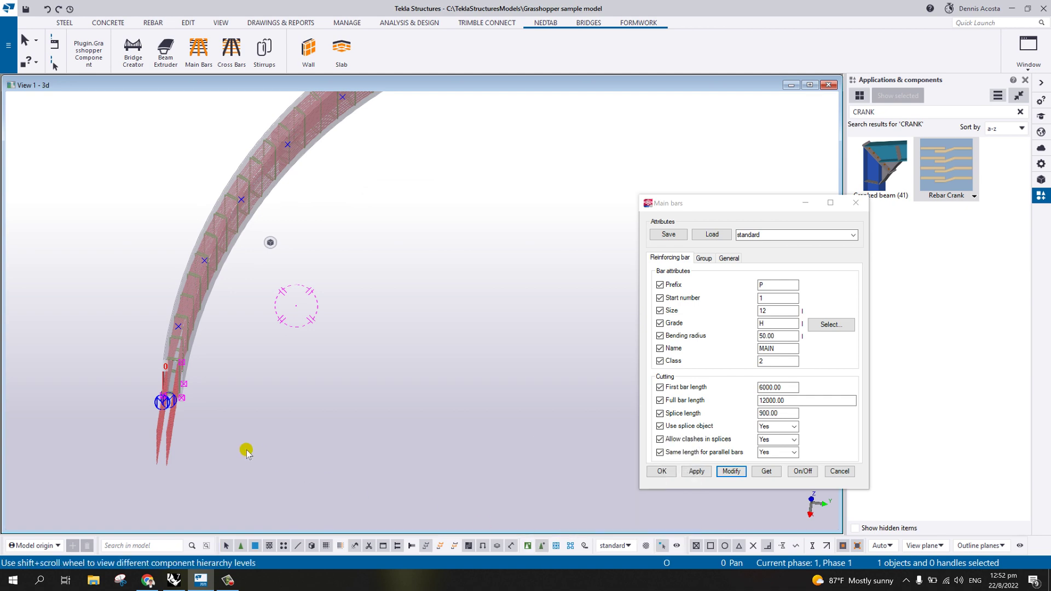
scroll(170, 432, "up", 5)
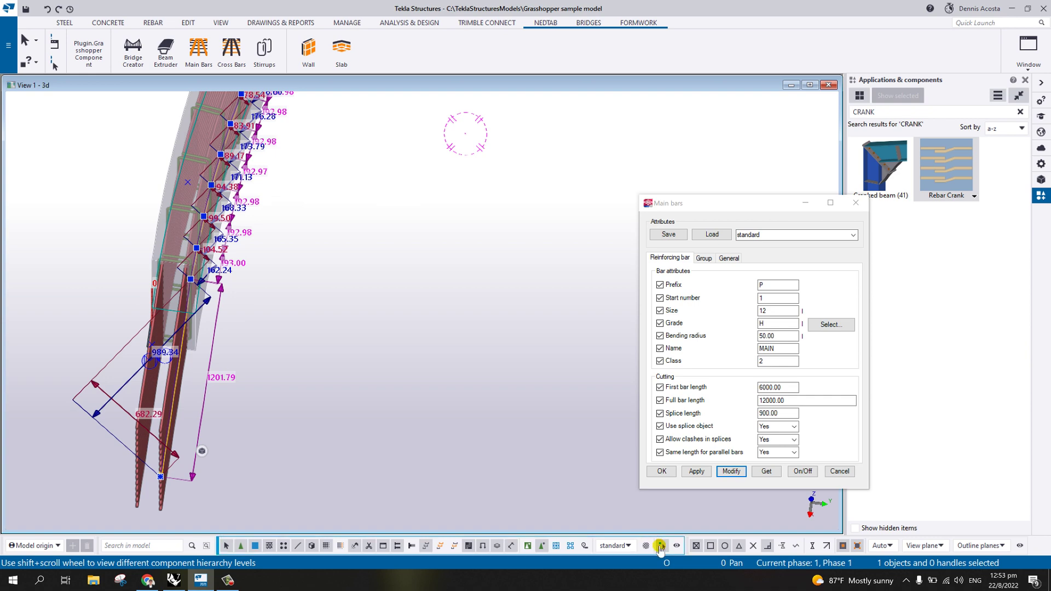
left_click(661, 547)
scroll(178, 409, "up", 2)
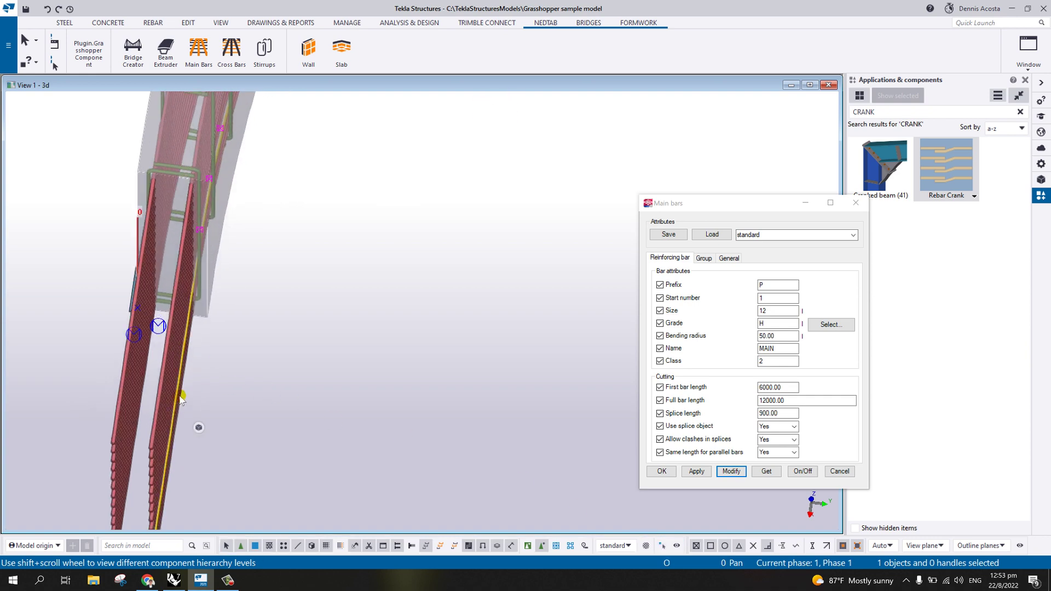
Examine the lowest main bar from the chainage 0 end to where it meets the adjoining bars
left_click(180, 401)
middle_click_drag(169, 355, 127, 405, "ctrl")
scroll(126, 406, "down", 3)
scroll(267, 257, "up", 8)
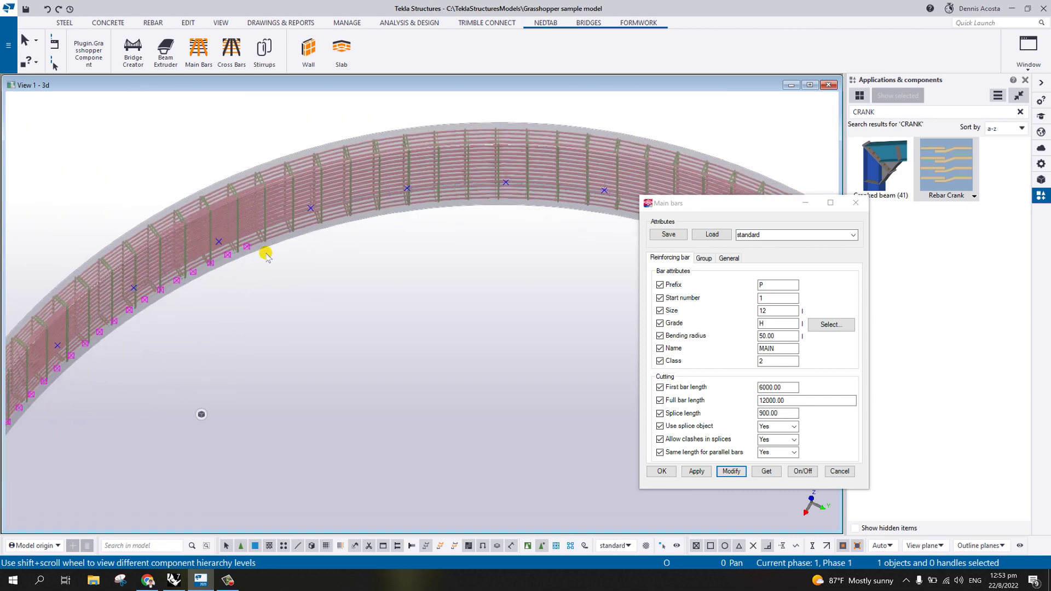
left_click(242, 276)
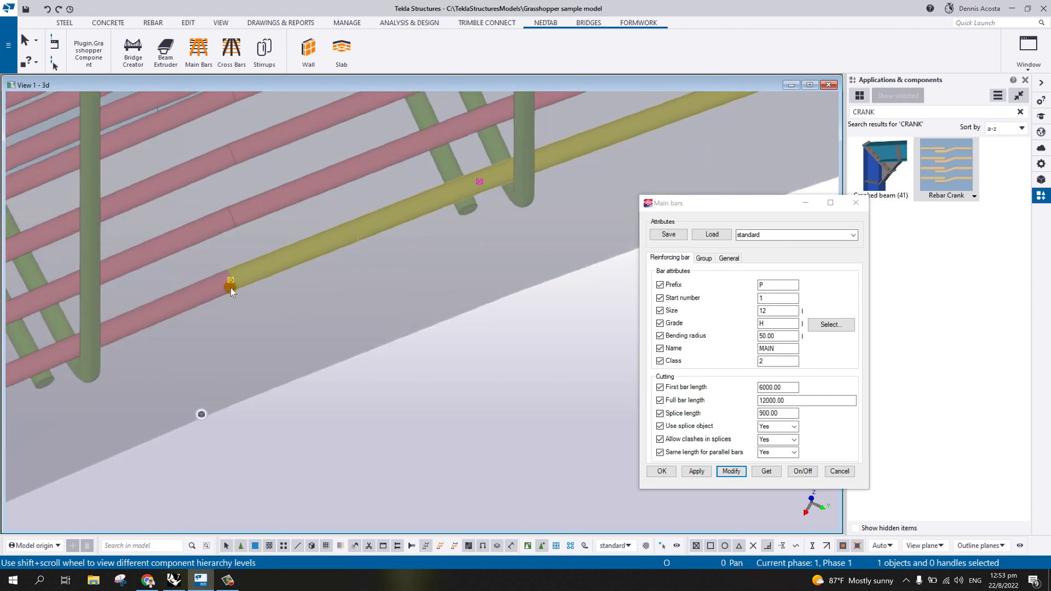
left_click(205, 262)
left_click(240, 213)
middle_click_drag(190, 235, 460, 278, "ctrl")
scroll(472, 284, "up", 7)
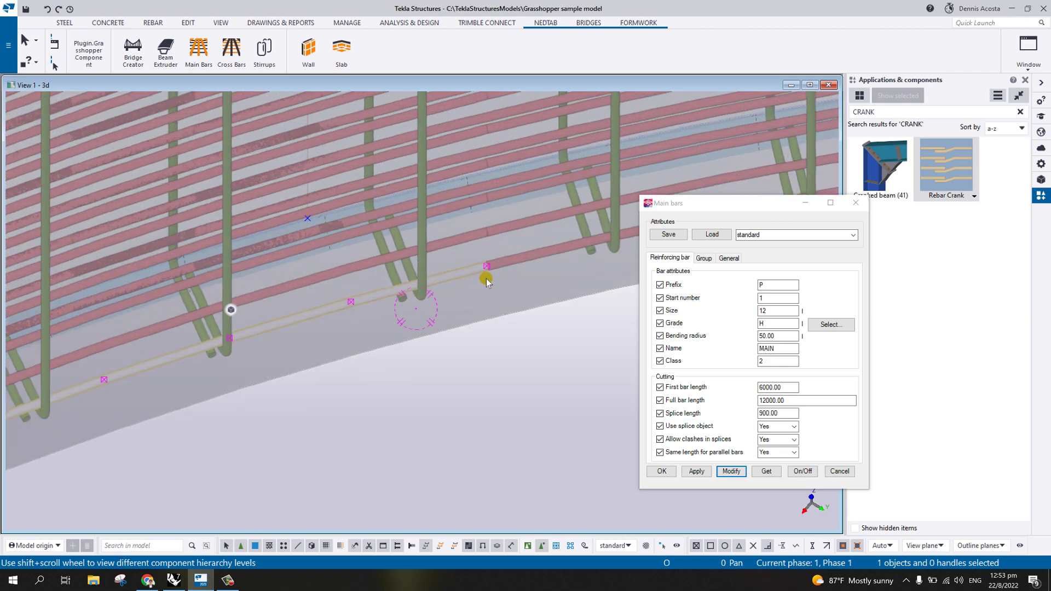
Move the end point of the lowest main bar further along the wall so that it laps the adjoining bar
scroll(452, 281, "down", 5)
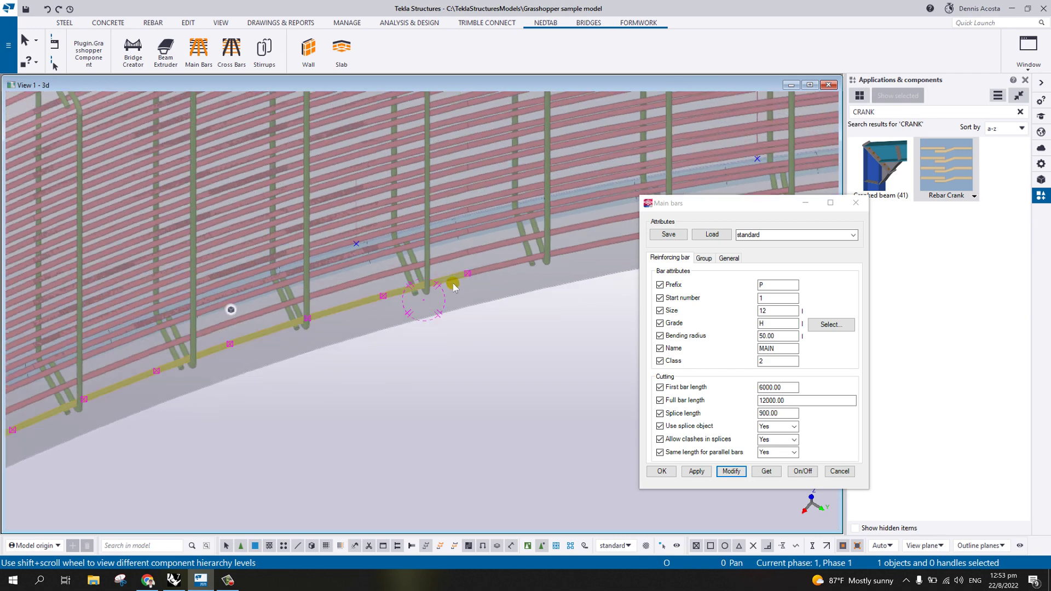
scroll(464, 285, "up", 3)
scroll(461, 280, "up", 1)
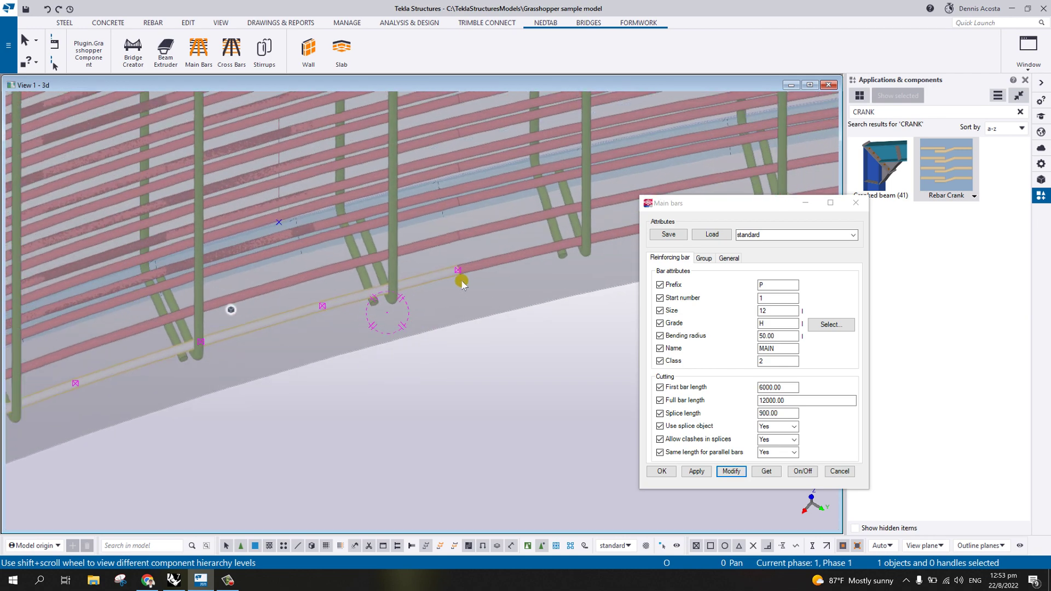
left_click(457, 268)
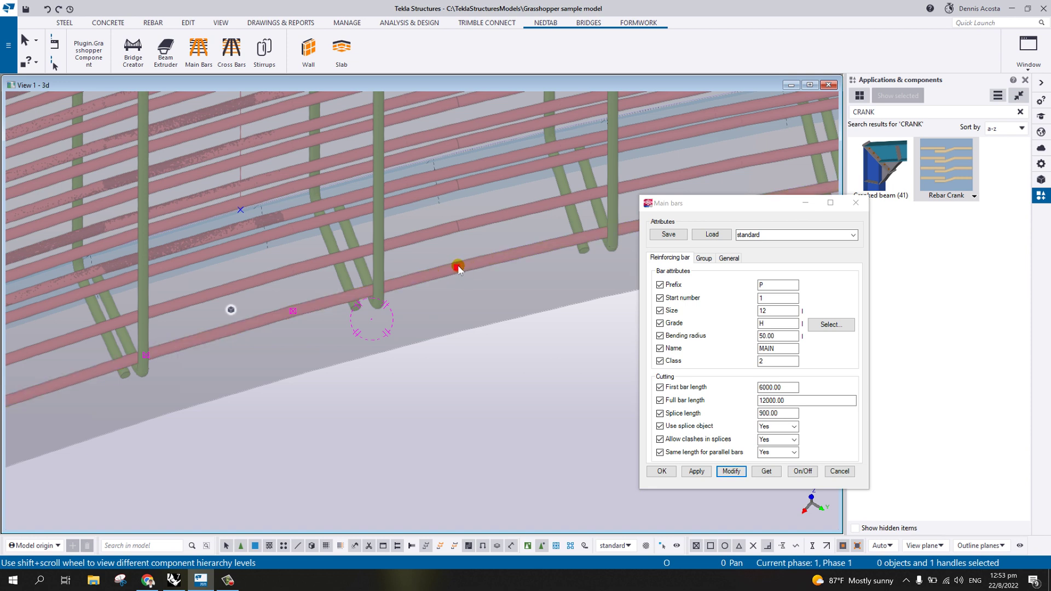
right_click(458, 267)
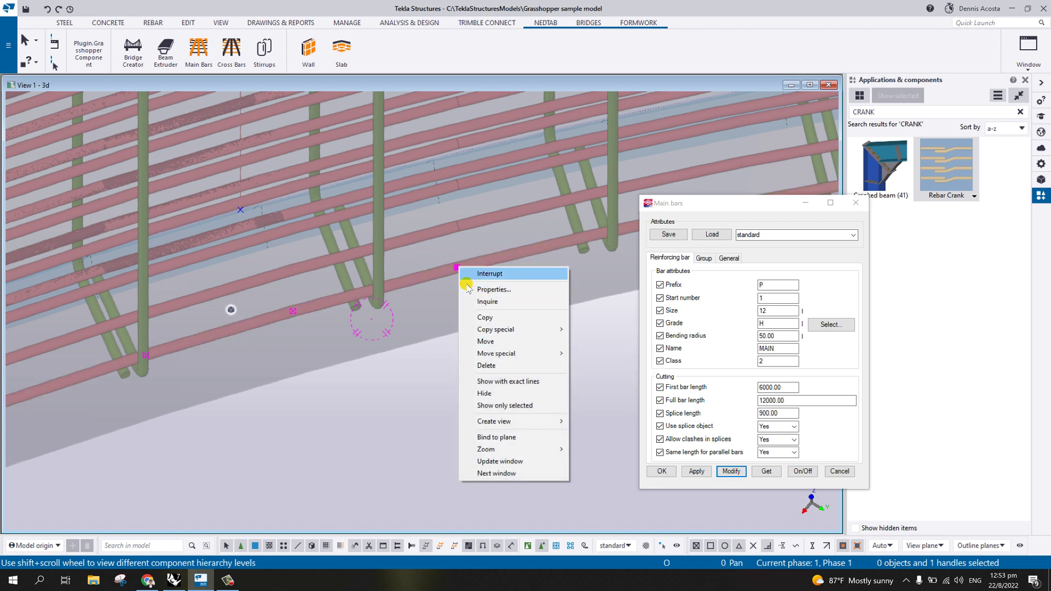
left_click(483, 341)
left_click(458, 267)
middle_click_drag(525, 253, 333, 263)
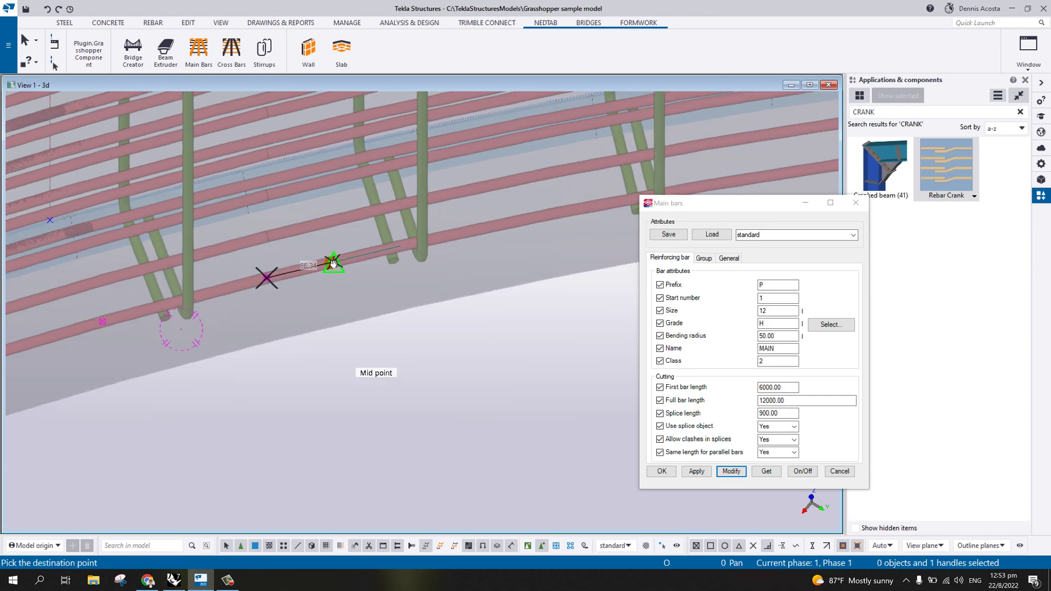
left_click(596, 206)
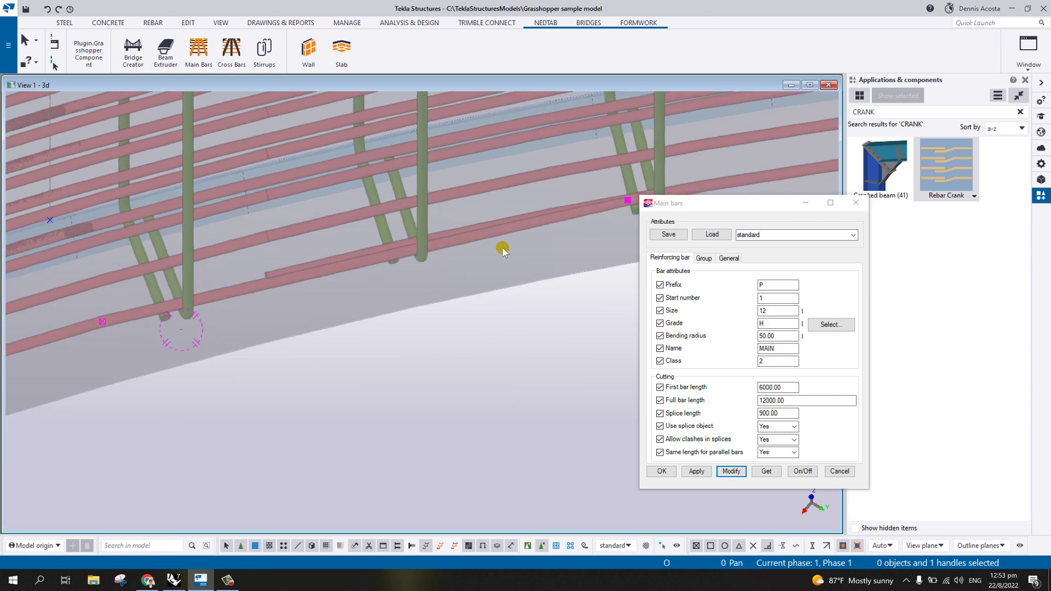
Examine the extended bar's lap and the surrounding reinforcement along the curved wall, and clear the selection
scroll(501, 247, "down", 2)
scroll(402, 266, "up", 3)
scroll(418, 253, "down", 4)
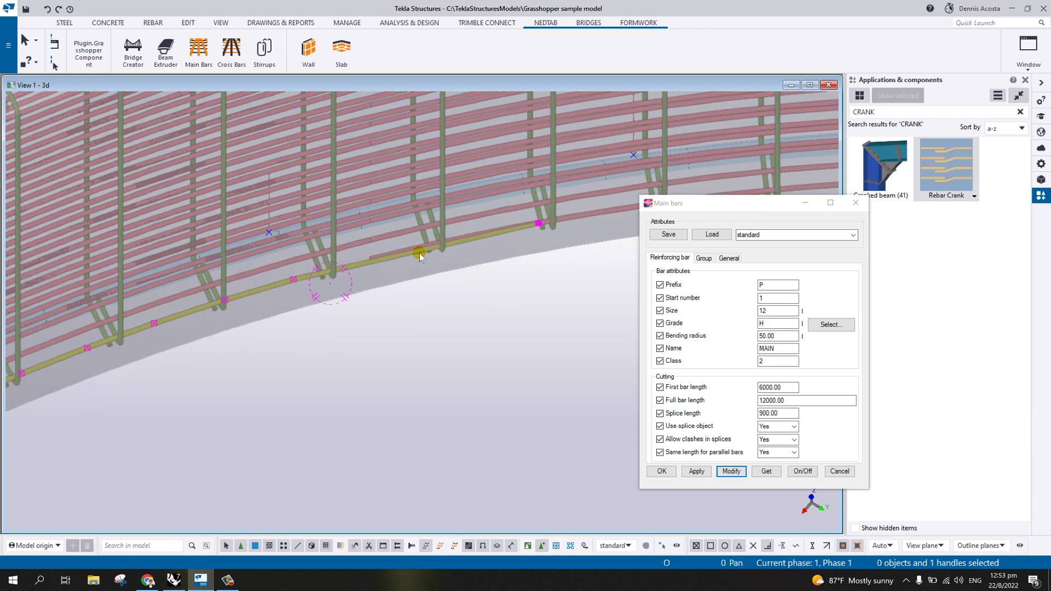
middle_click_drag(416, 253, 446, 188, "ctrl")
scroll(444, 189, "down", 6)
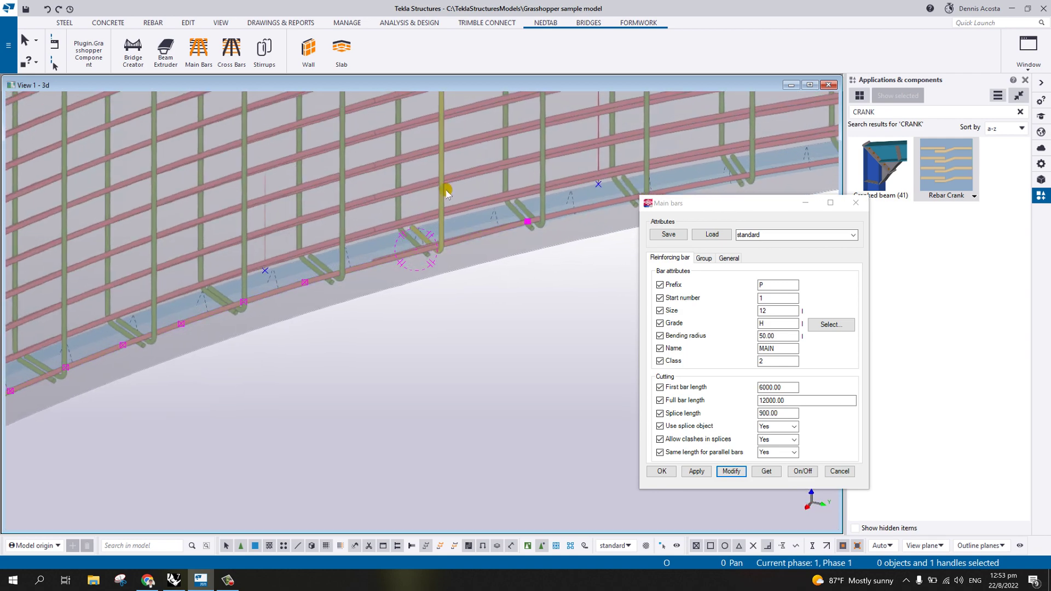
scroll(418, 215, "down", 3)
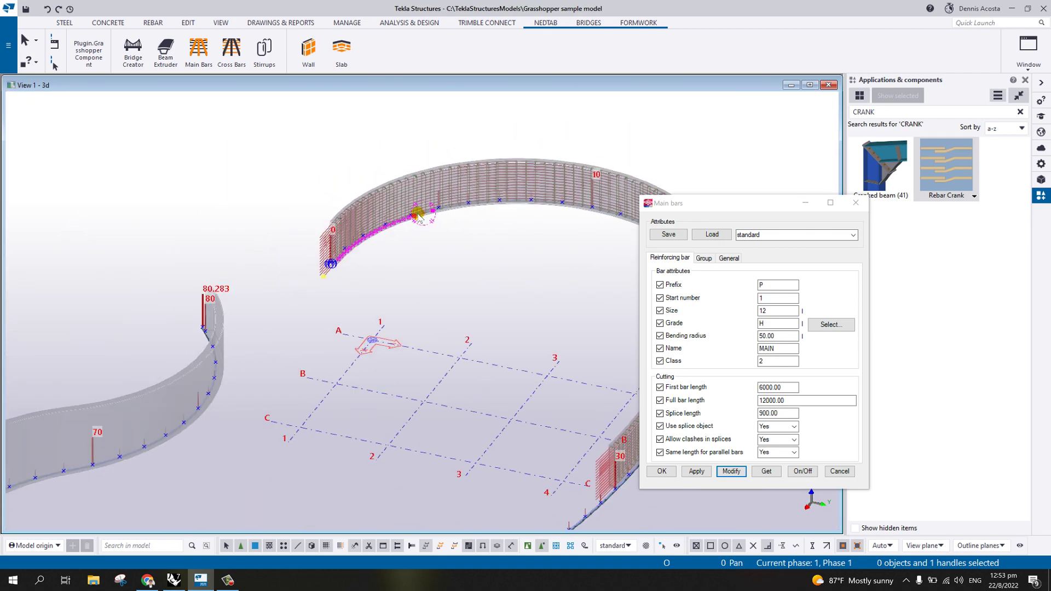
left_click(482, 265)
Set Use splice object to No, apply it and create main bars along the wall that ends at chainage 80.283
left_click(780, 426)
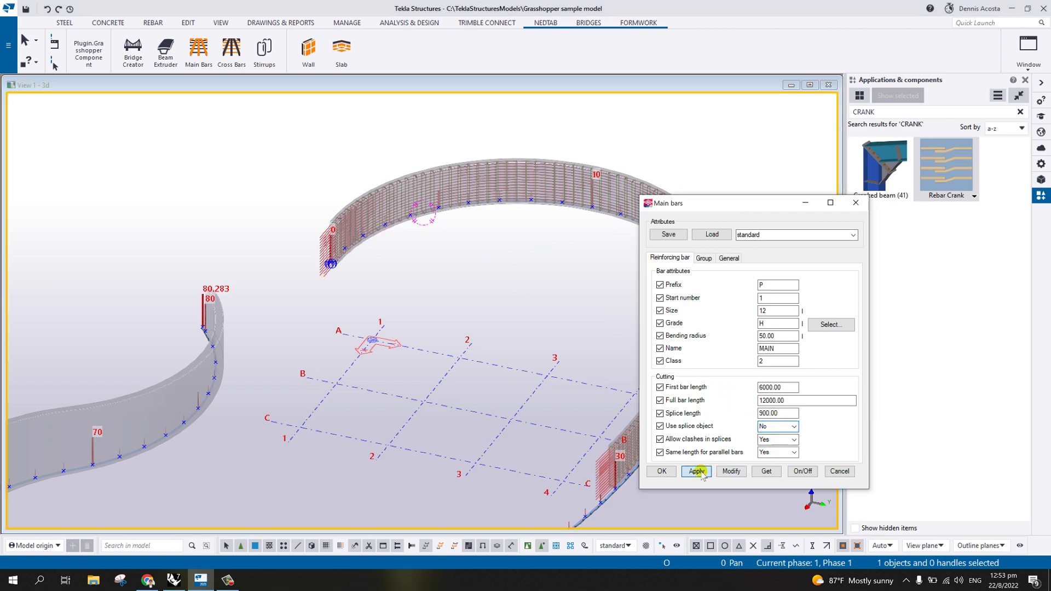
left_click(209, 53)
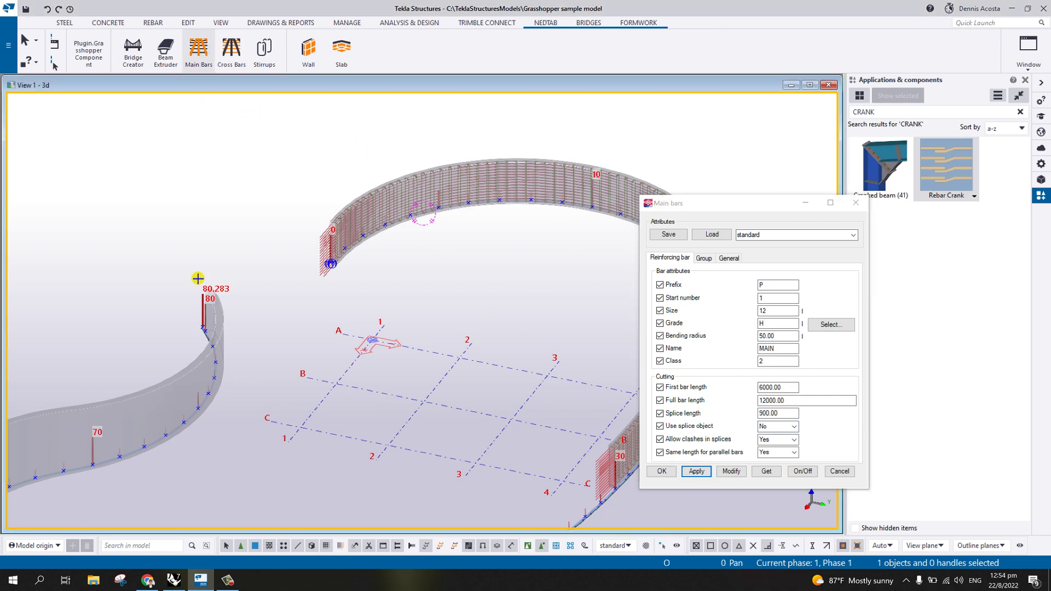
mouse_move(197, 281)
middle_mouse_down("ctrl")
mouse_move(347, 235)
mouse_move(372, 298)
mouse_move(147, 272)
mouse_move(33, 188)
mouse_move(154, 258)
mouse_move(234, 263)
mouse_move(258, 203)
mouse_move(234, 183)
mouse_move(159, 204)
mouse_move(222, 201)
mouse_move(294, 160)
mouse_move(288, 241)
mouse_move(317, 383)
mouse_move(140, 399)
mouse_move(129, 359)
mouse_move(205, 277)
middle_mouse_up("ctrl")
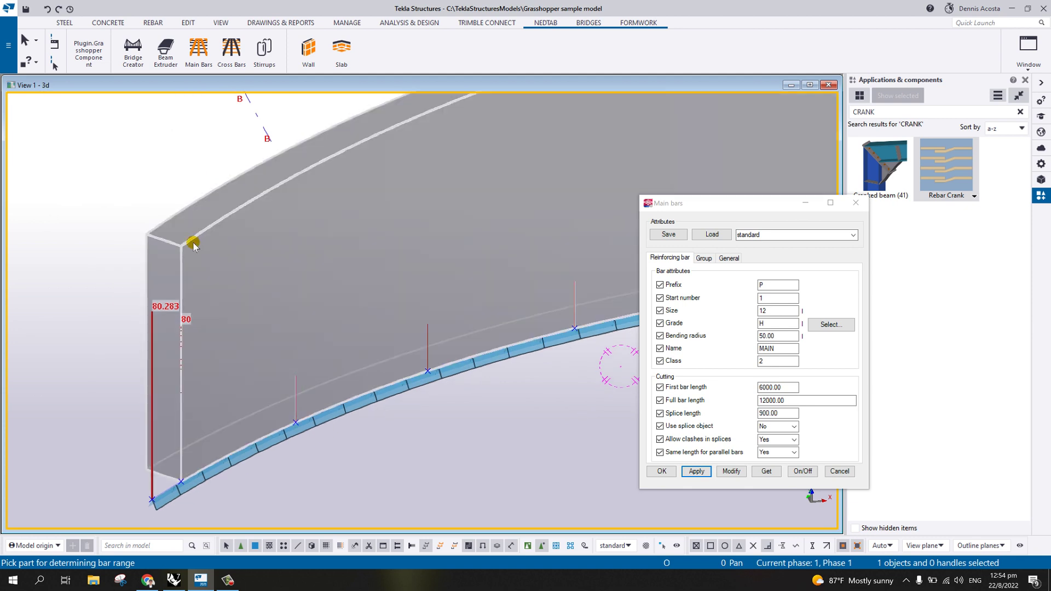
left_click(192, 242)
scroll(192, 241, "up", 2)
scroll(215, 349, "up", 3)
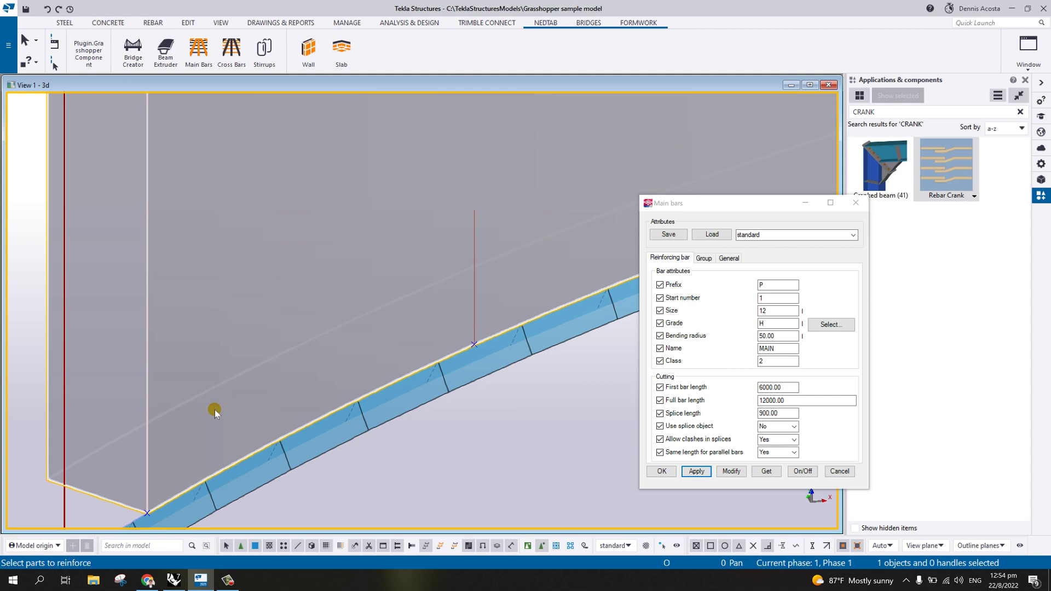
left_click(215, 411)
middle_click(214, 411)
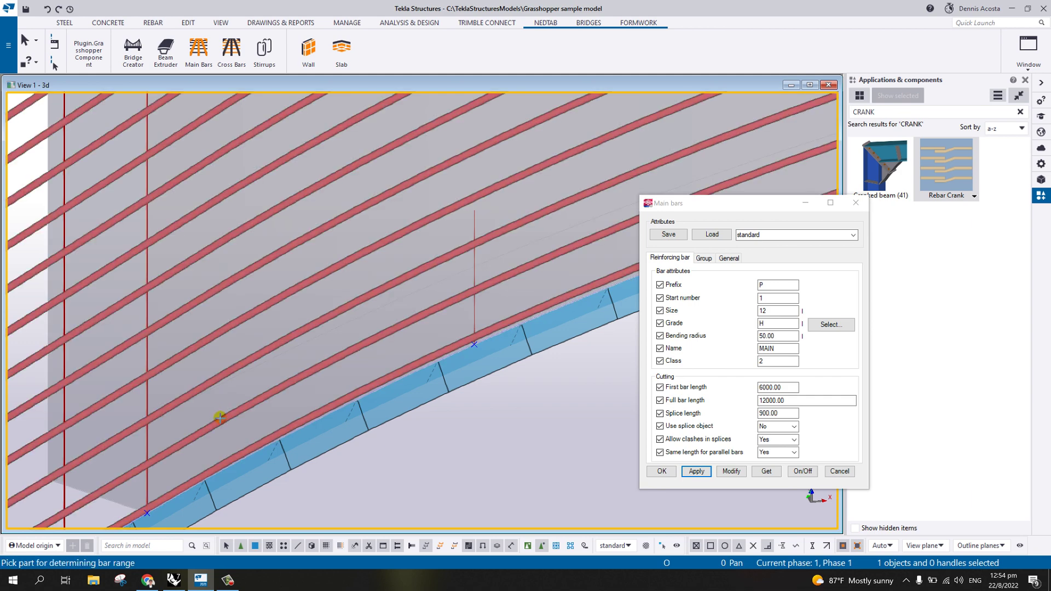
scroll(300, 390, "down", 5)
scroll(300, 390, "down", 2)
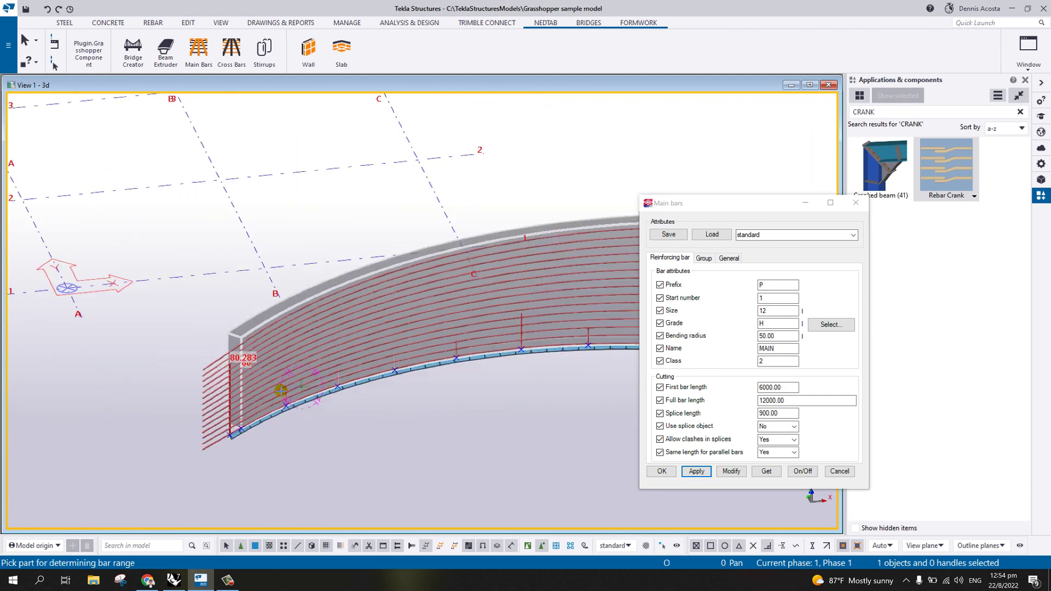
right_click(225, 337)
left_click(233, 340)
Open the new main bars' group properties, set the bottom concrete cover to -50 and modify the bars
scroll(237, 372, "up", 5)
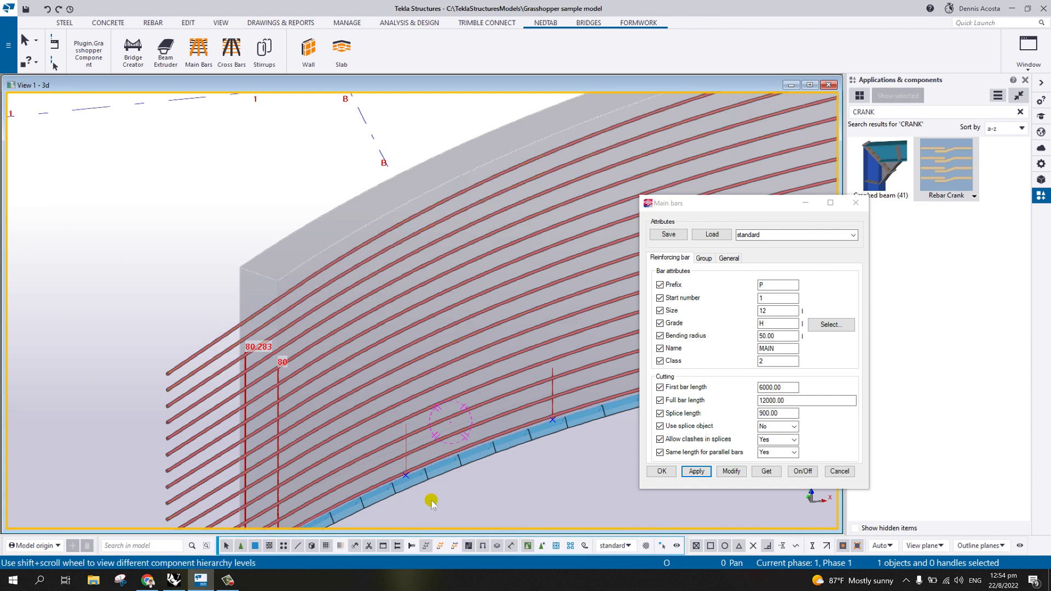
double_click(219, 359)
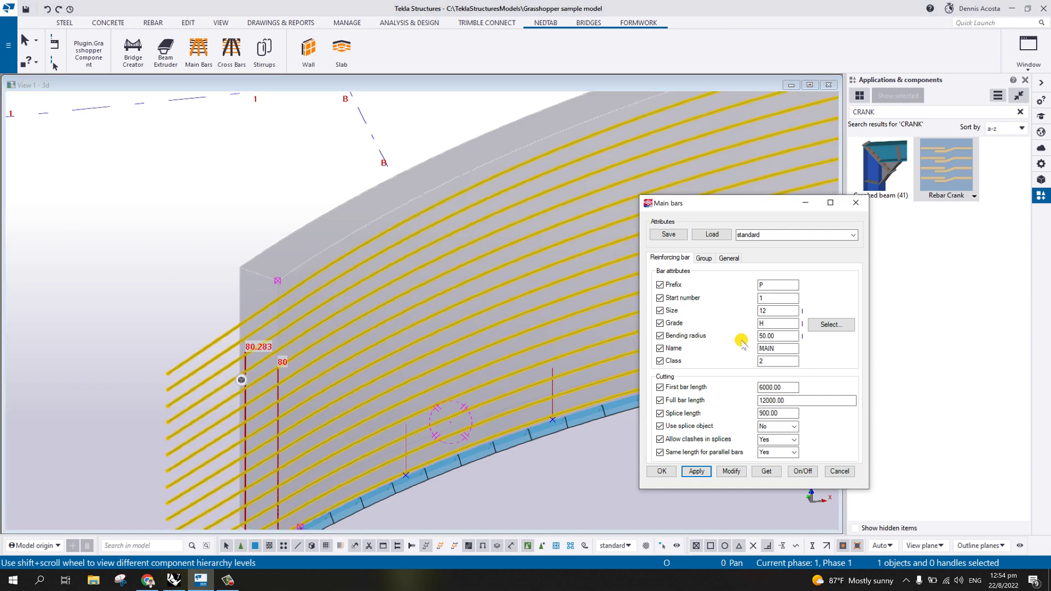
left_click(704, 258)
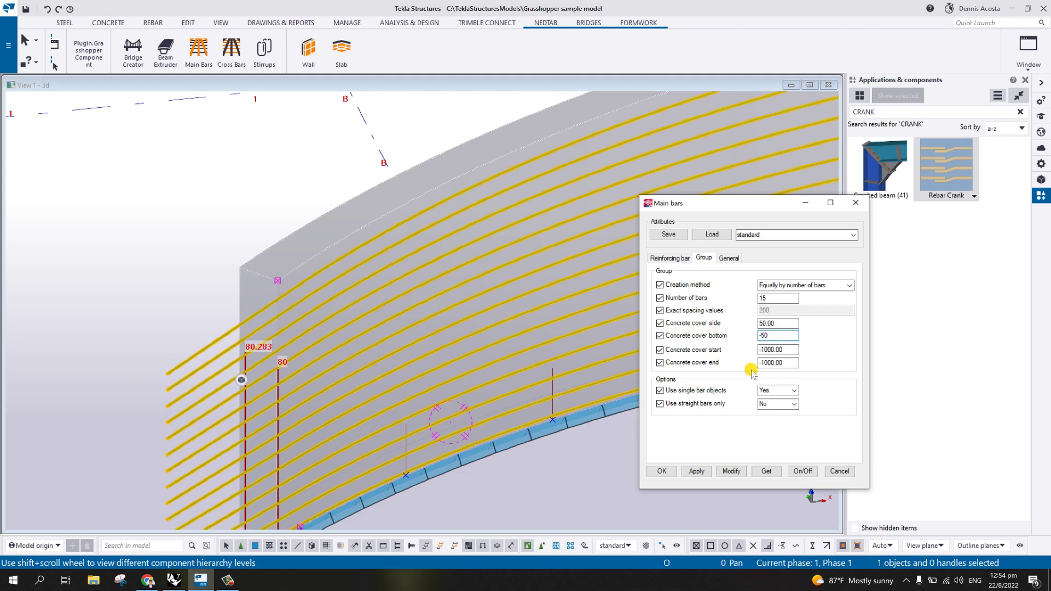
scroll(324, 305, "down", 10)
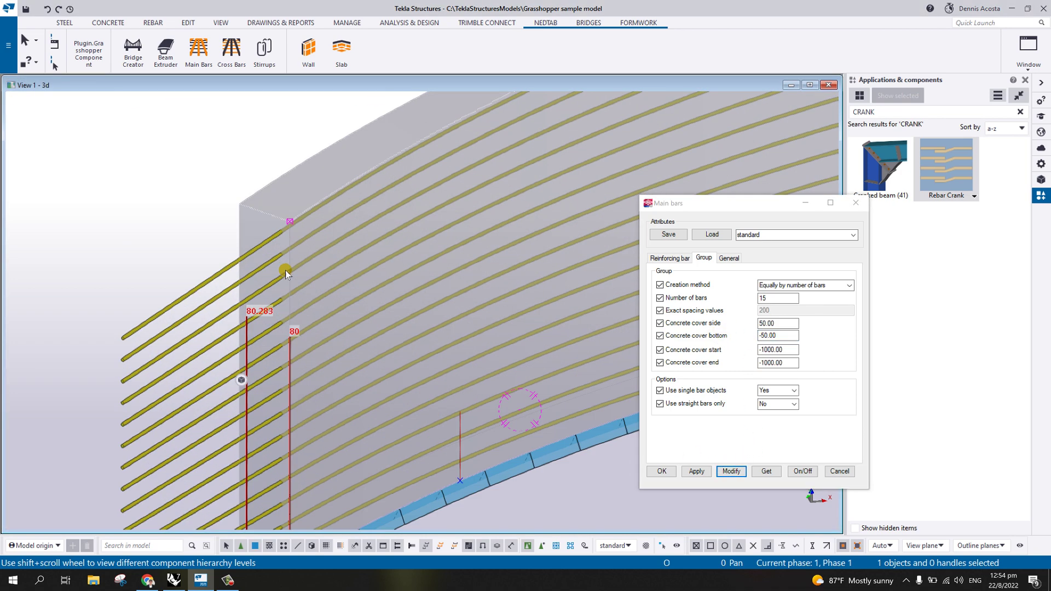
Examine the modified main bars along the wall between chainage 40 and 80 and at its chainage 80 end
middle_click_drag(335, 258, 340, 164, "ctrl")
middle_click_drag(469, 162, 171, 181)
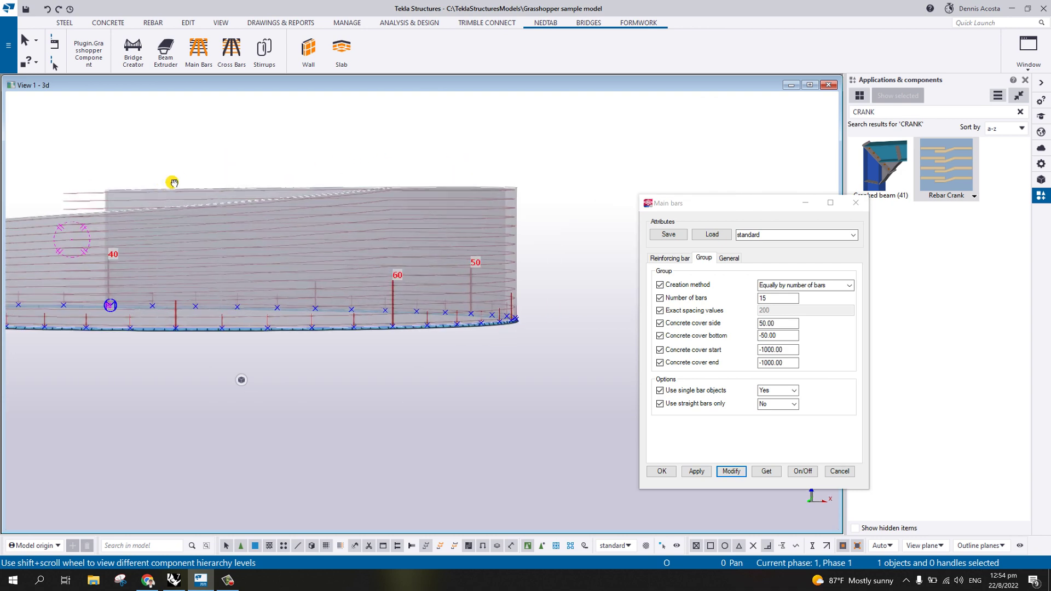
scroll(413, 212, "up", 8)
scroll(334, 212, "down", 5)
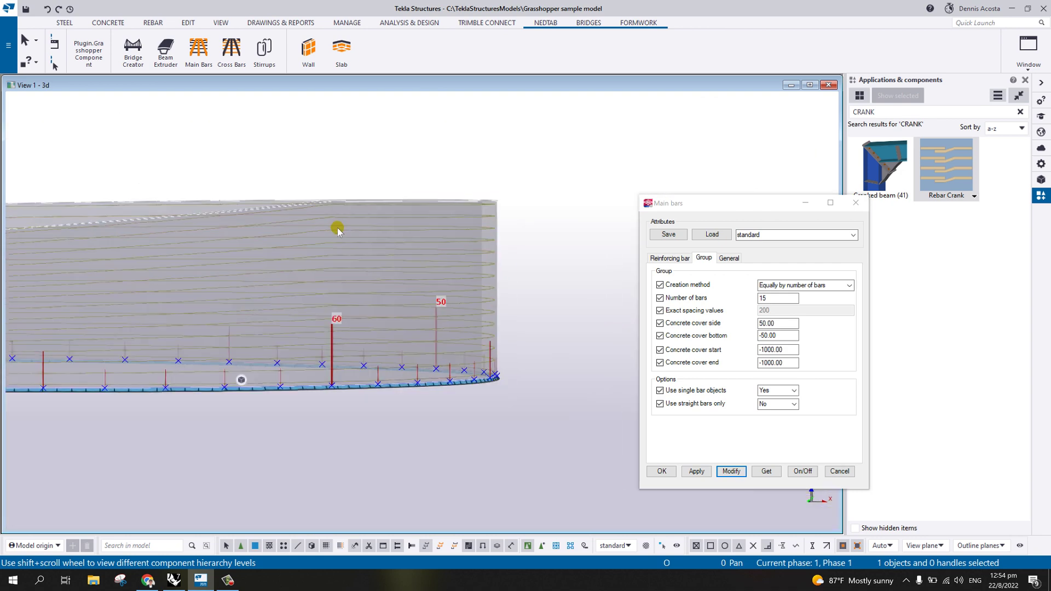
scroll(328, 204, "up", 5)
scroll(327, 216, "down", 6)
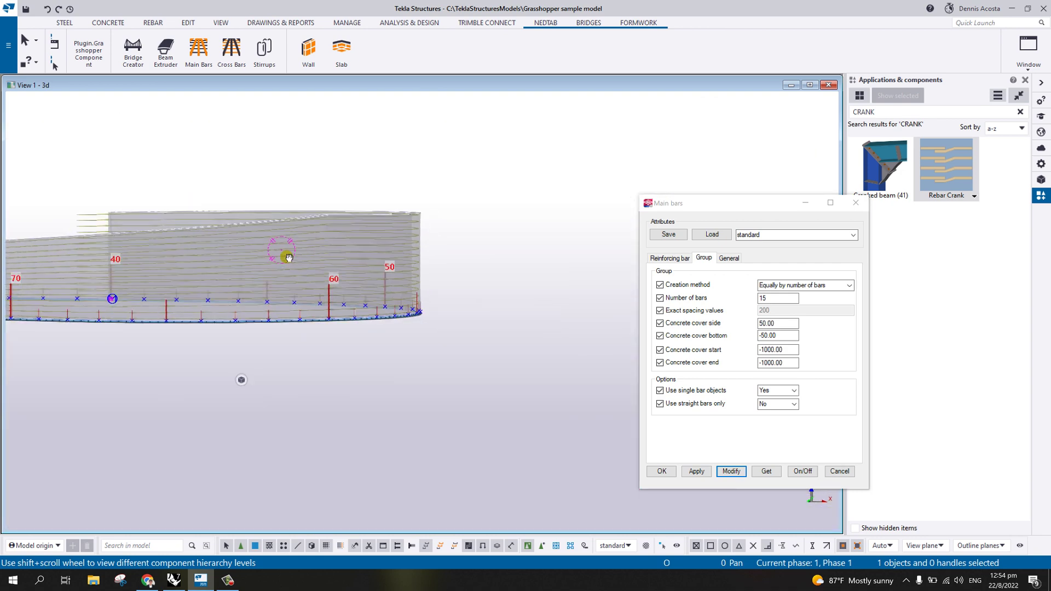
middle_click_drag(284, 257, 249, 289, "ctrl")
scroll(232, 292, "up", 4)
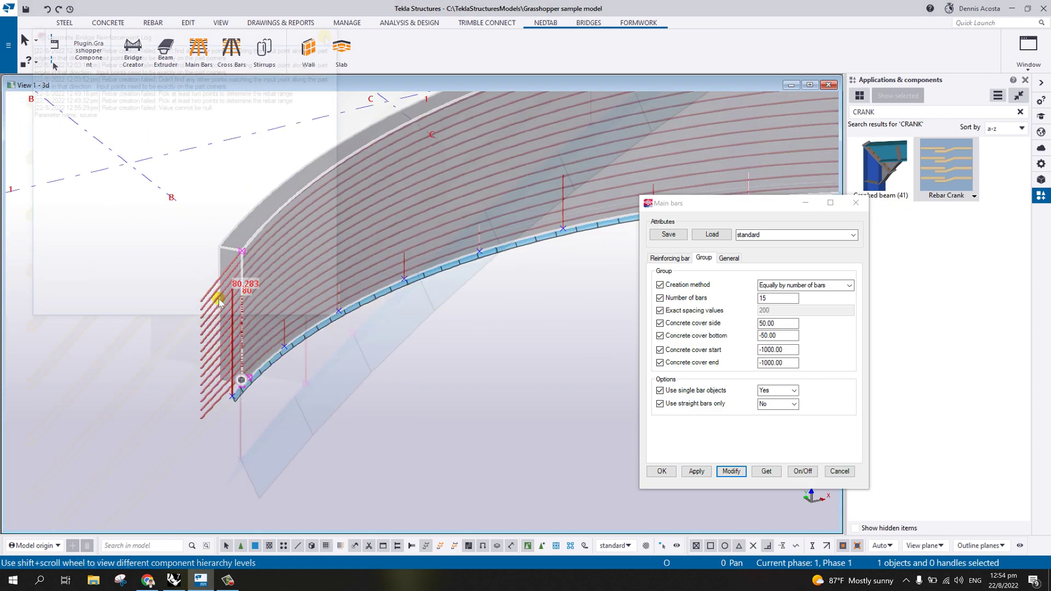
key("Return")
scroll(229, 391, "up", 6)
scroll(358, 368, "down", 5)
scroll(357, 374, "down", 3)
middle_click_drag(357, 374, 290, 425)
scroll(350, 373, "up", 4)
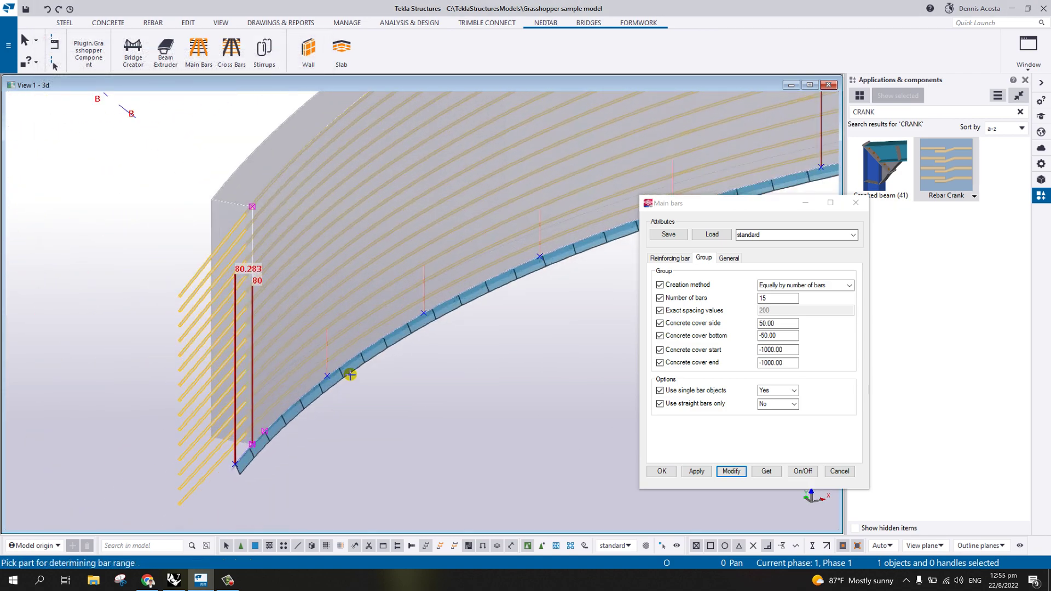
middle_click_drag(350, 373, 416, 380)
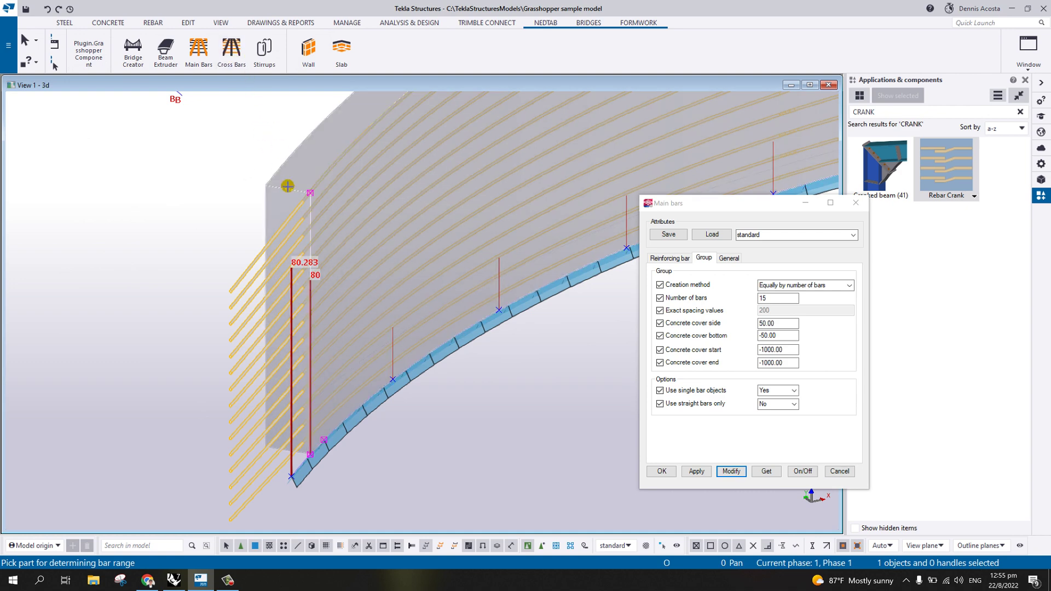
scroll(287, 186, "up", 1)
right_click(209, 168)
left_click(230, 173)
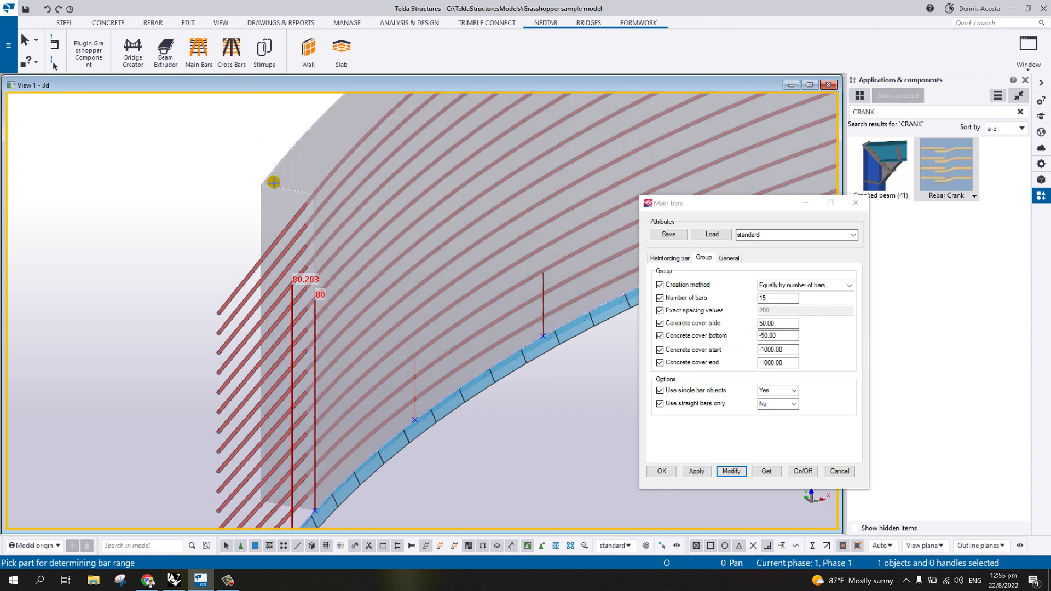
Pick the wall ending at chainage 80.283 as the cross bars' range and define the bar polygon through its end-face corners near chainage 80
left_click(277, 191)
scroll(283, 192, "up", 1)
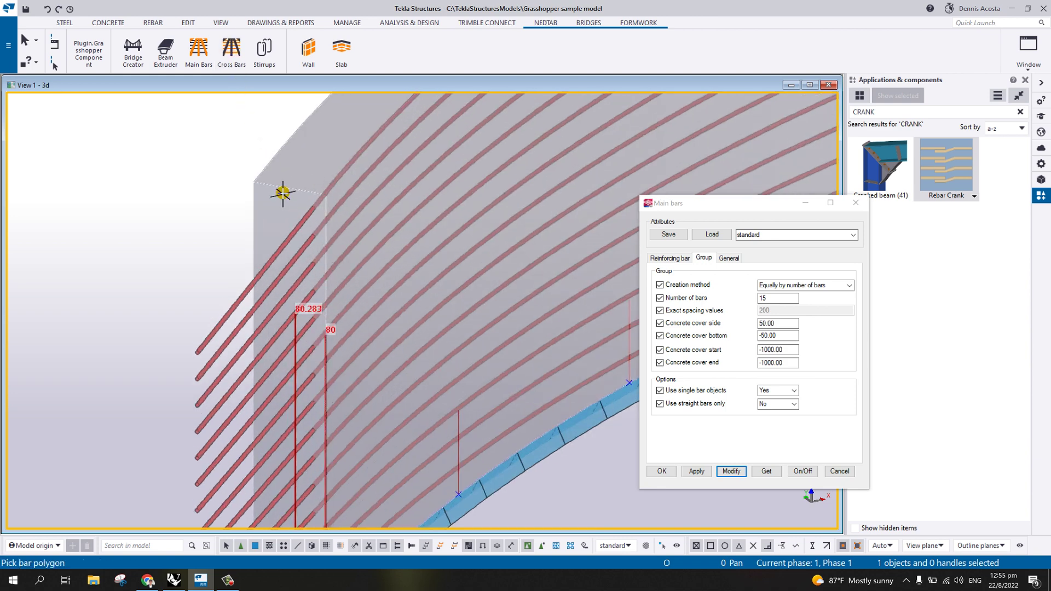
left_click(253, 181)
scroll(290, 191, "up", 2)
left_click(332, 190)
middle_click_drag(375, 285, 363, 186)
scroll(363, 186, "down", 2)
middle_click_drag(371, 379, 359, 173)
middle_click_drag(379, 355, 379, 185)
scroll(347, 373, "up", 2)
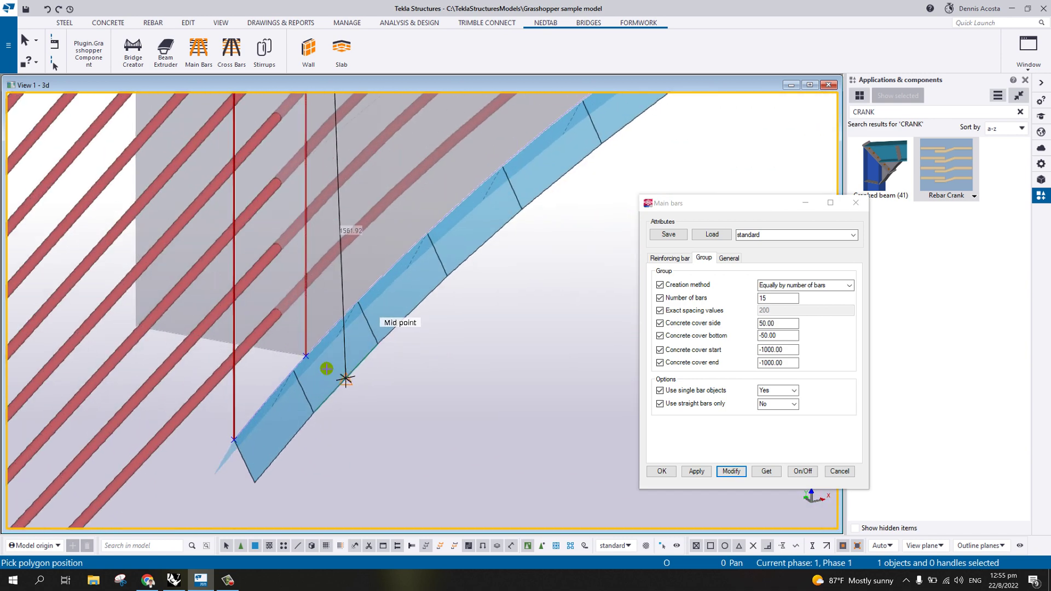
scroll(175, 336, "up", 2)
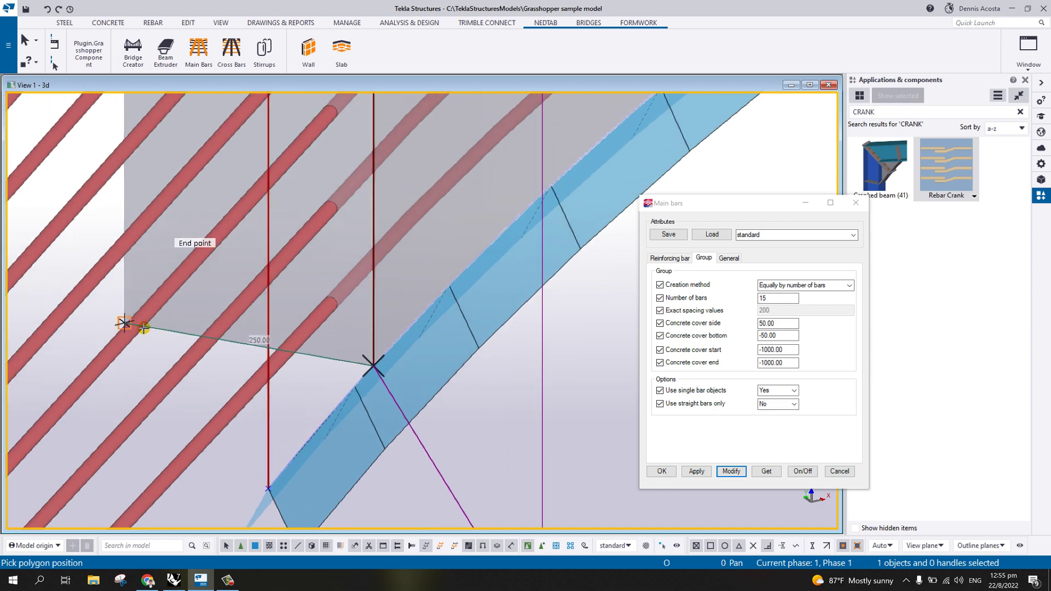
scroll(122, 323, "up", 2)
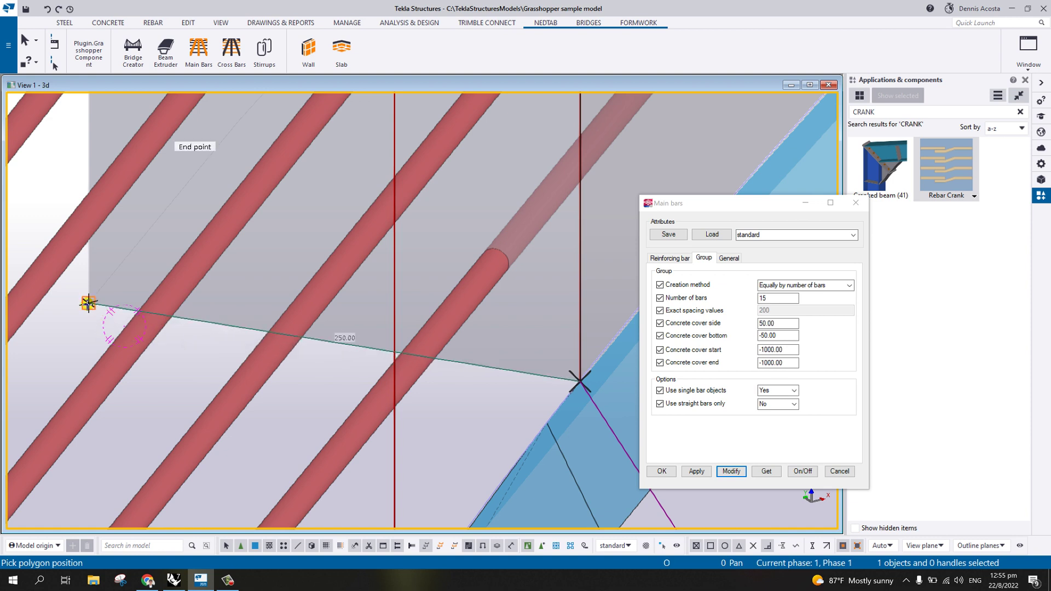
left_click(88, 302)
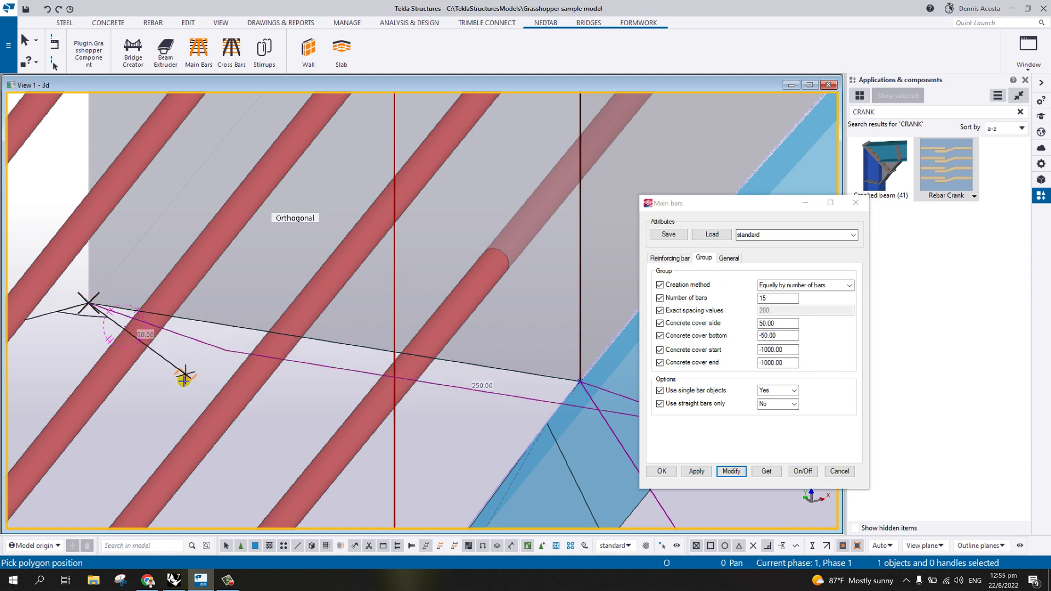
middle_click(181, 384)
Select the wall as the part to reinforce, create the cross bars and end the command
middle_click_drag(401, 382, 79, 387)
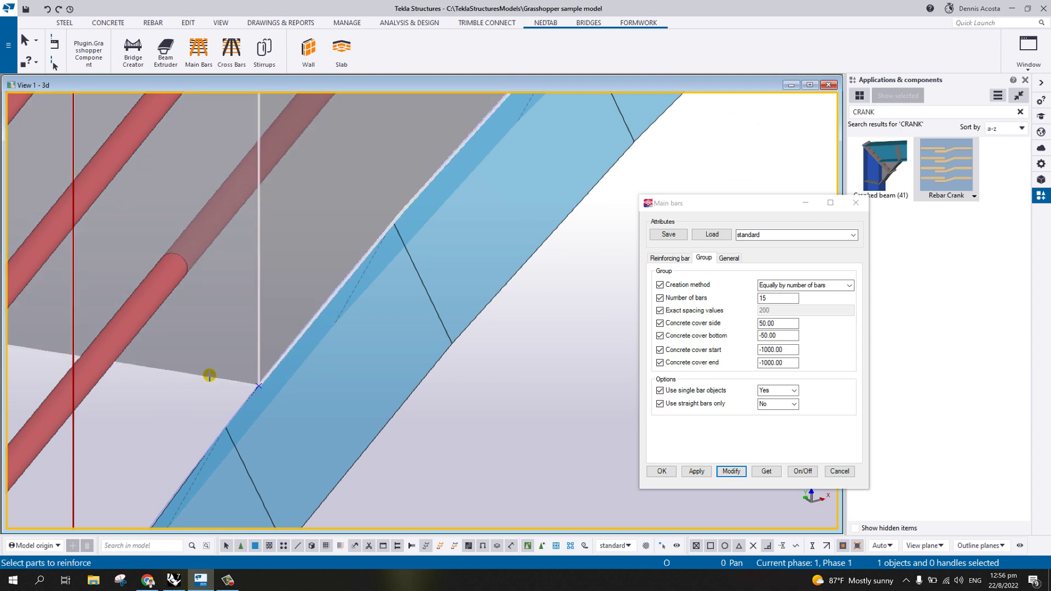
scroll(209, 375, "down", 5)
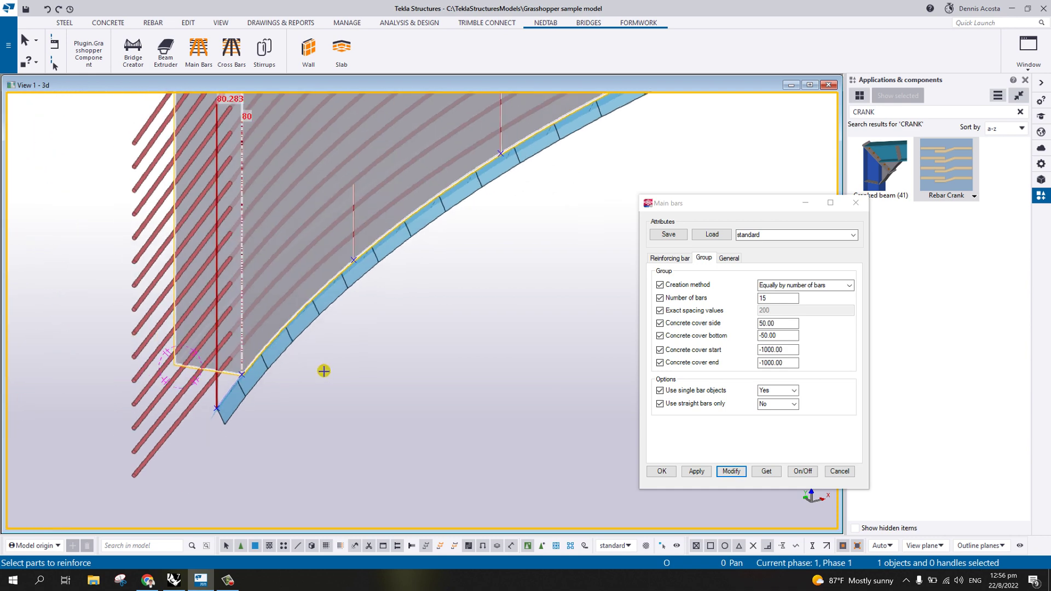
middle_click(325, 372)
scroll(326, 363, "down", 2)
right_click(393, 245)
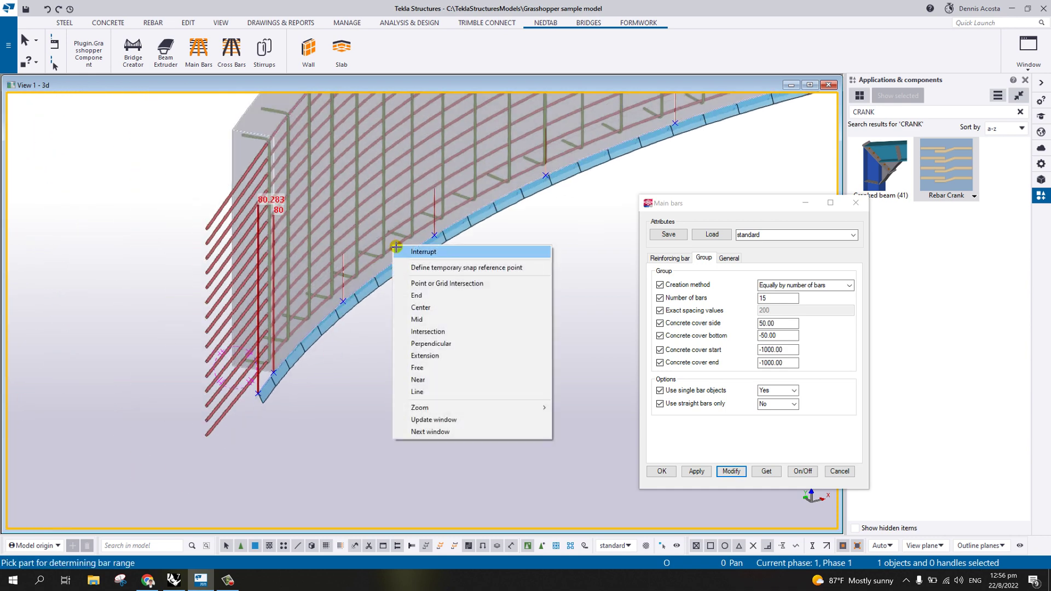
left_click(399, 252)
Examine the new cross bars along the curved wall between chainage 80 and chainage 40
middle_click_drag(399, 253, 265, 387)
scroll(375, 281, "down", 2)
middle_click_drag(377, 282, 307, 251, "ctrl")
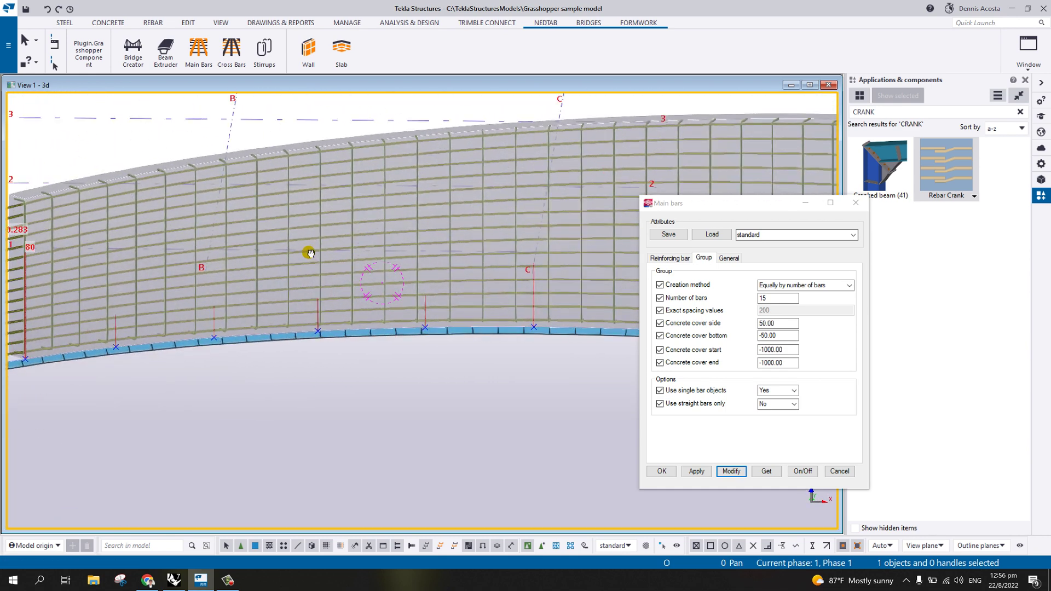
middle_click_drag(416, 282, 332, 389)
scroll(449, 240, "down", 5)
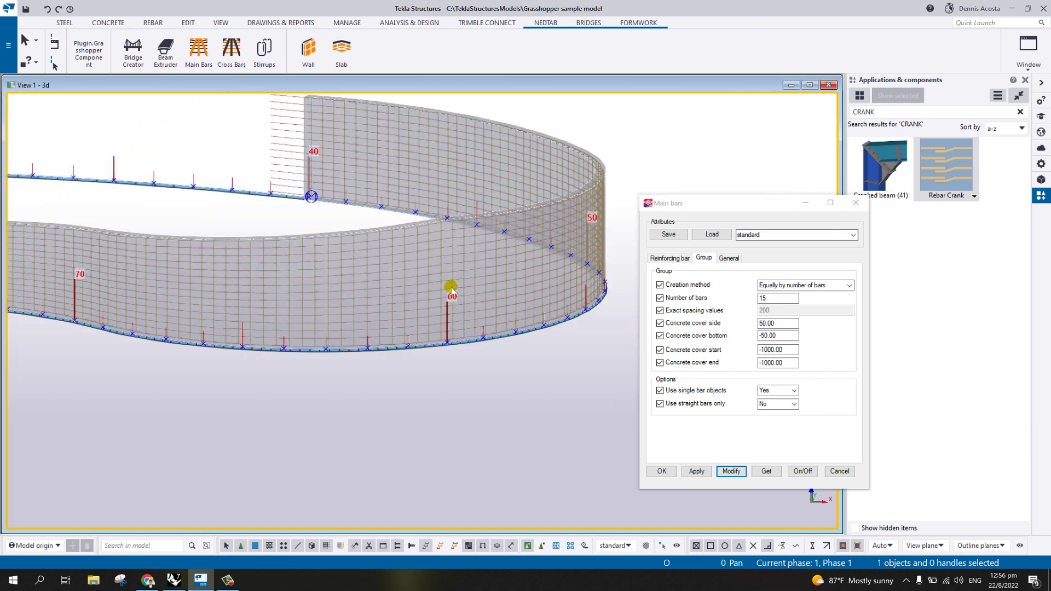
mouse_move(449, 240)
middle_mouse_down("ctrl")
mouse_move(212, 343)
mouse_move(329, 334)
middle_mouse_up("ctrl")
middle_click_drag(138, 350, 499, 299)
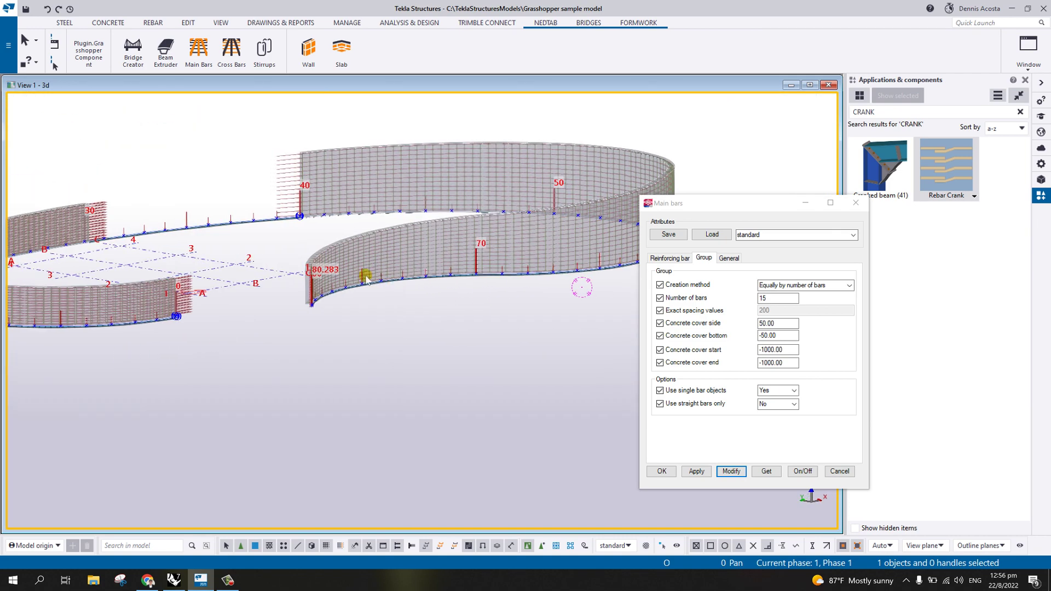
Select the main bars of the wall starting at chainage 40, set Use splice object to Yes and modify them
scroll(290, 197, "up", 5)
mouse_move(267, 193)
middle_mouse_down("ctrl")
mouse_move(279, 216)
mouse_move(340, 208)
mouse_move(189, 235)
mouse_move(192, 222)
middle_mouse_up("ctrl")
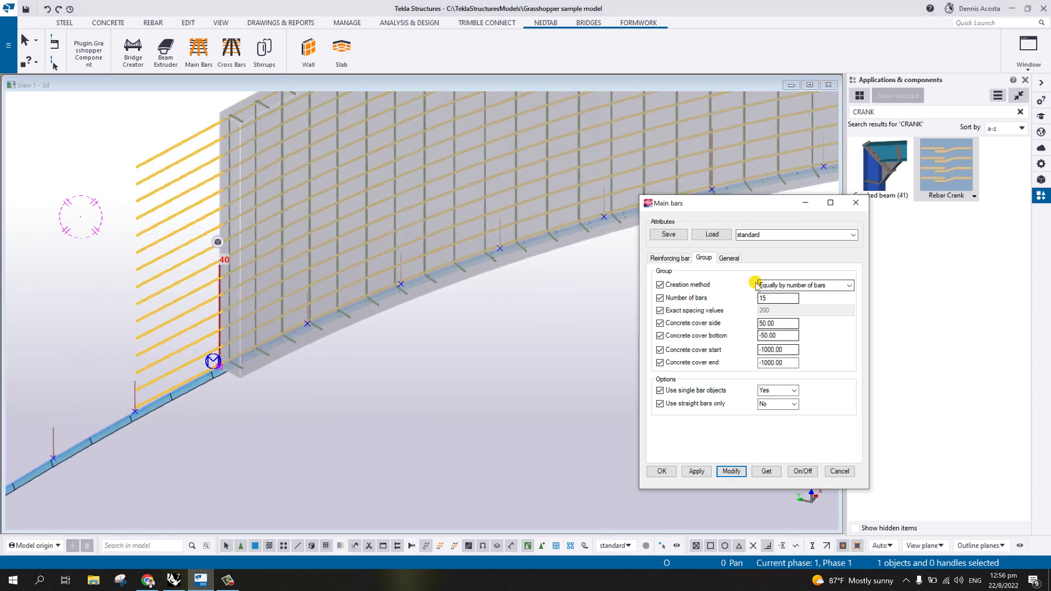
left_click(674, 259)
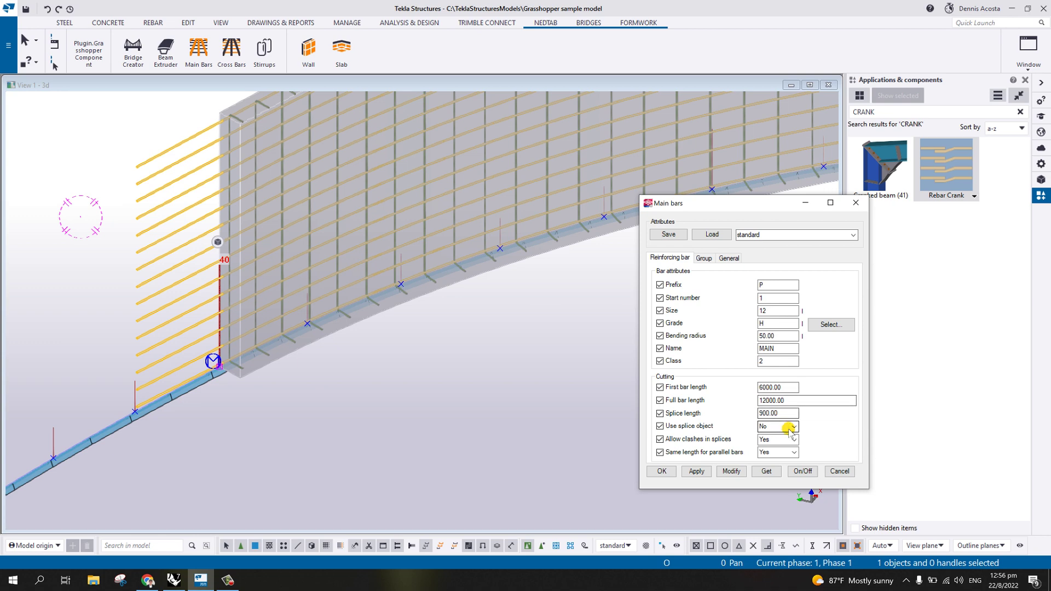
left_click(732, 471)
left_click(246, 323)
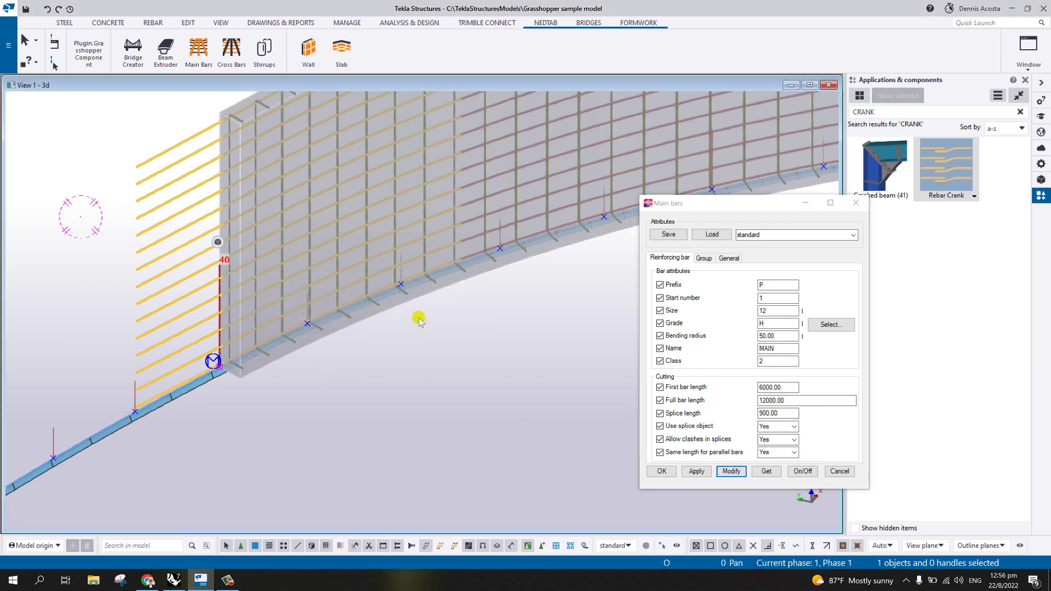
Examine the extents and splices of individual main bars along the curved wall around chainage 50
scroll(487, 327, "down", 3)
middle_click_drag(487, 327, 200, 364)
scroll(99, 261, "up", 1)
mouse_move(254, 293)
middle_mouse_down("ctrl")
mouse_move(206, 335)
mouse_move(248, 352)
mouse_move(159, 307)
mouse_move(270, 306)
middle_mouse_up("ctrl")
middle_click_drag(420, 309, 539, 529, "ctrl")
scroll(370, 248, "up", 6)
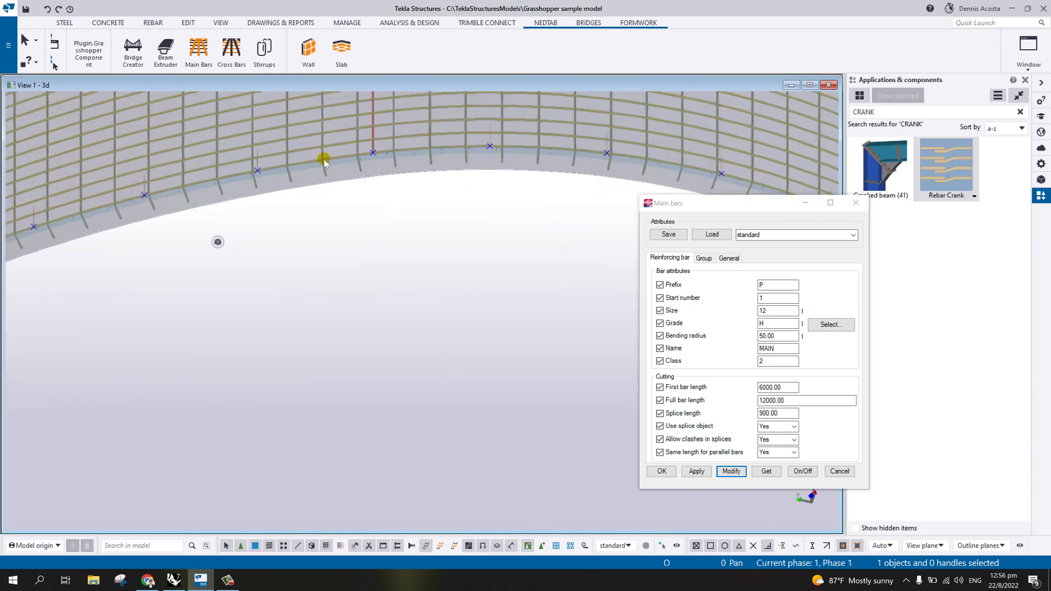
scroll(302, 140, "down", 5)
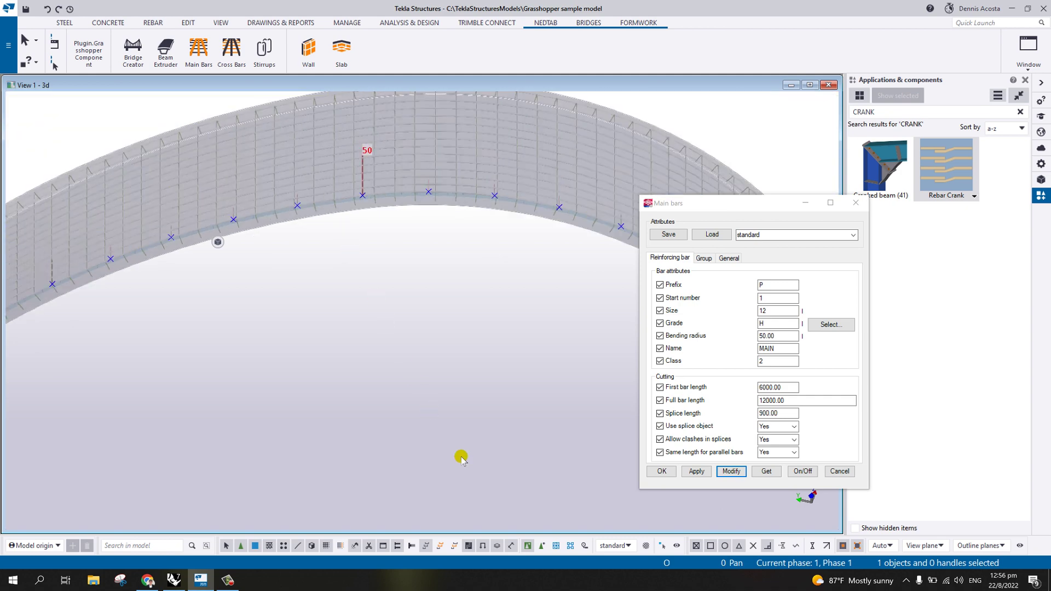
scroll(414, 256, "up", 5)
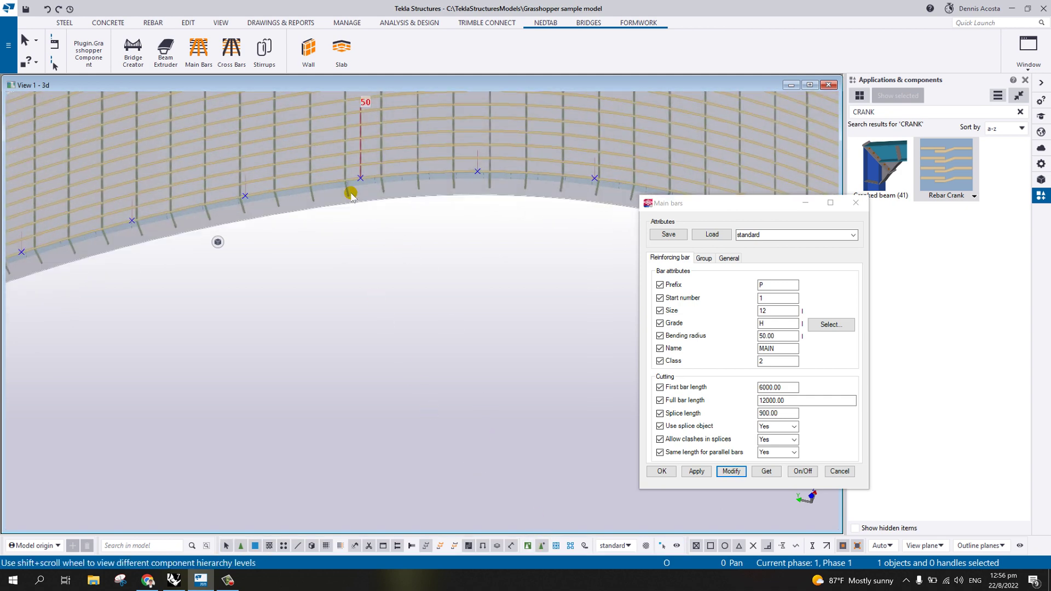
scroll(331, 180, "down", 5)
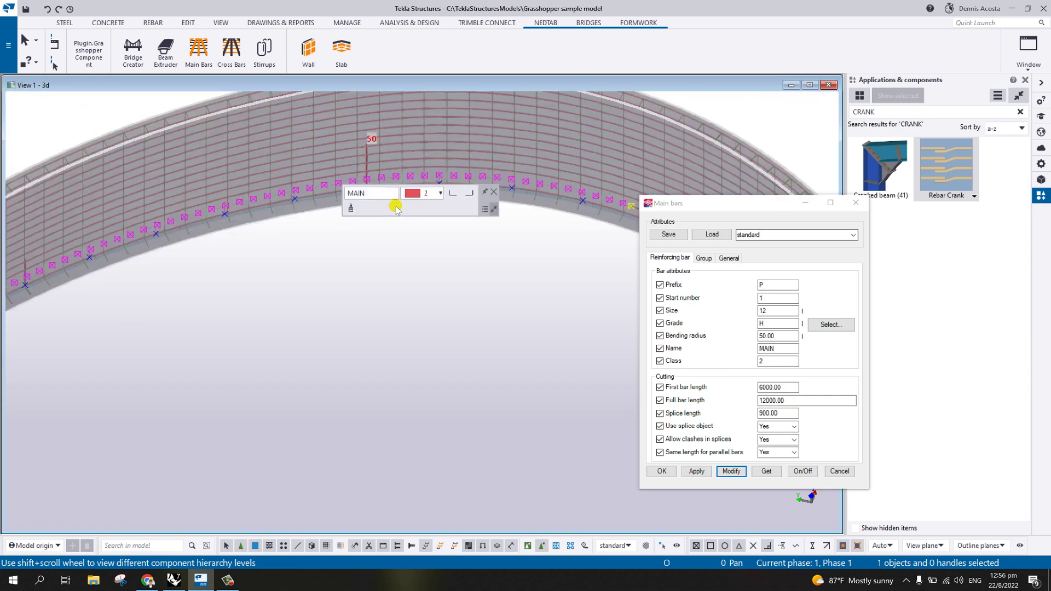
scroll(103, 248, "up", 5)
scroll(460, 169, "up", 5)
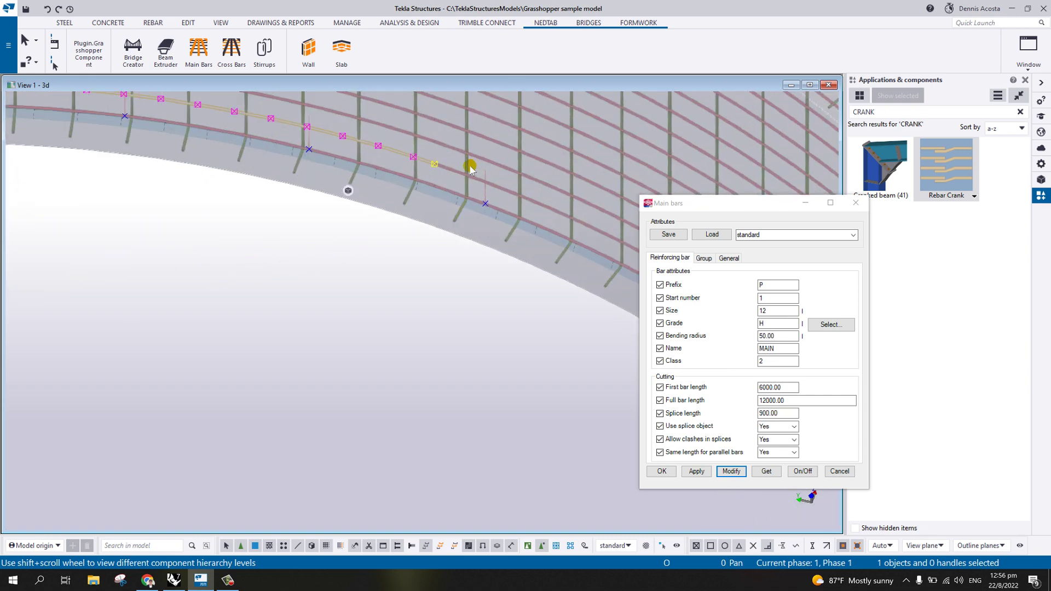
scroll(455, 166, "down", 6)
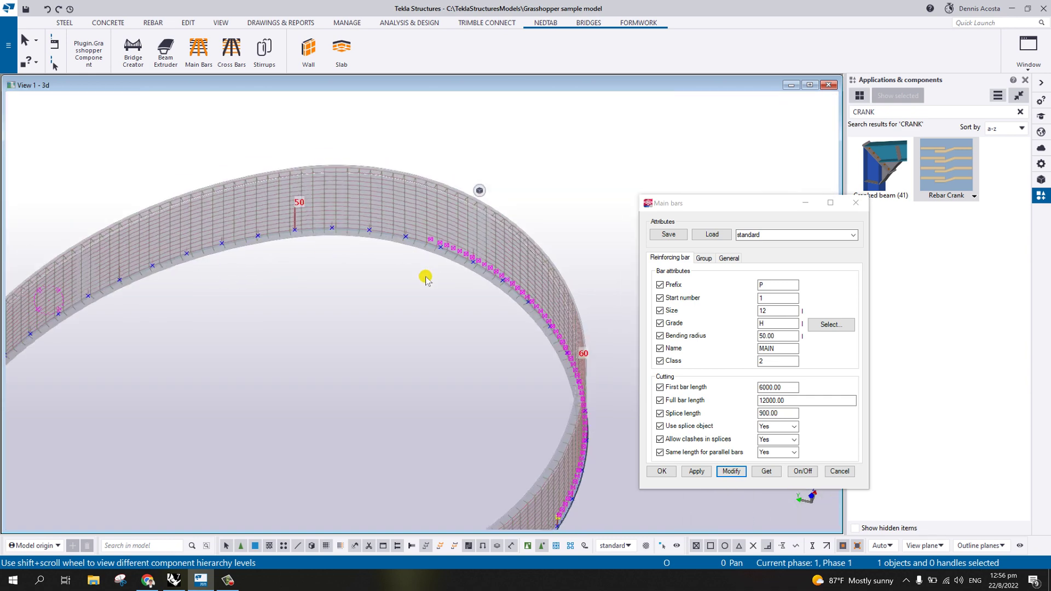
Close the main bars properties and review the reinforced walls along the whole alignment from chainage 0 to 80.283
left_click(856, 203)
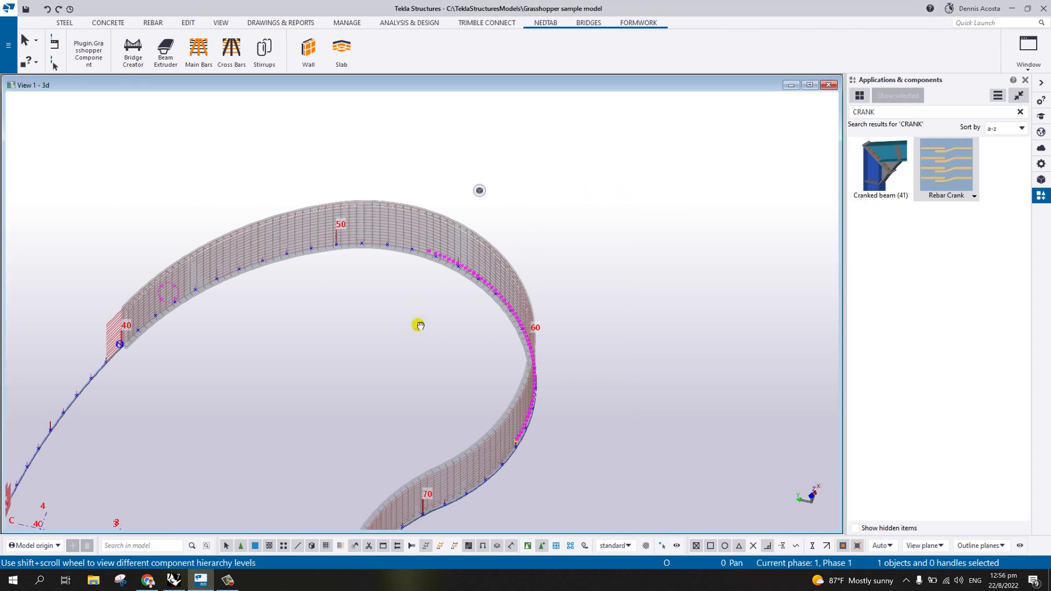
middle_click_drag(405, 335, 584, 291)
scroll(584, 290, "down", 5)
scroll(504, 376, "up", 3)
middle_click_drag(494, 367, 509, 313, "ctrl")
scroll(506, 305, "up", 3)
scroll(507, 295, "up", 1)
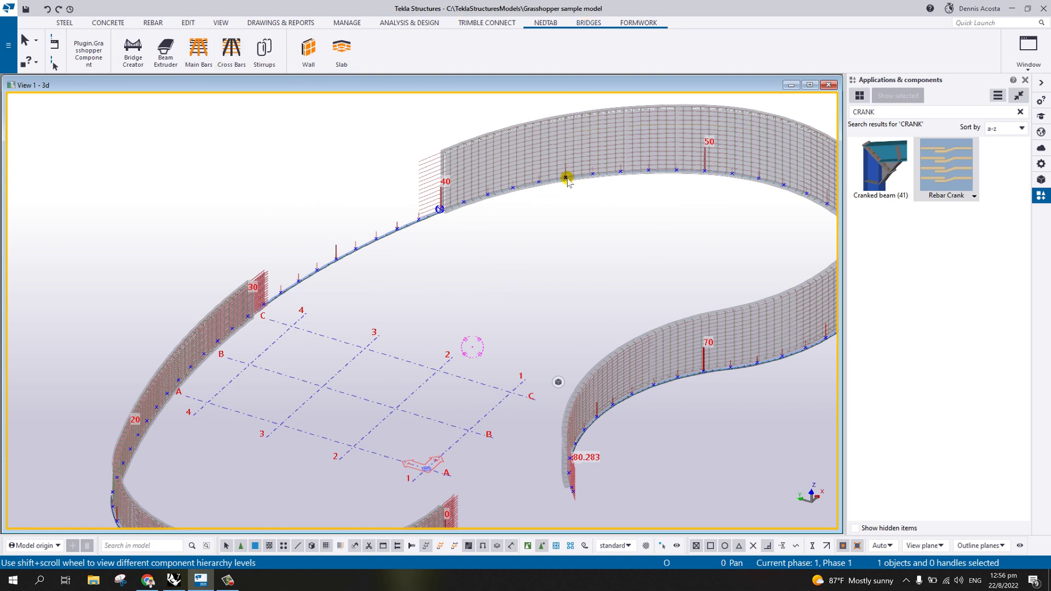
middle_click_drag(566, 178, 498, 277, "ctrl")
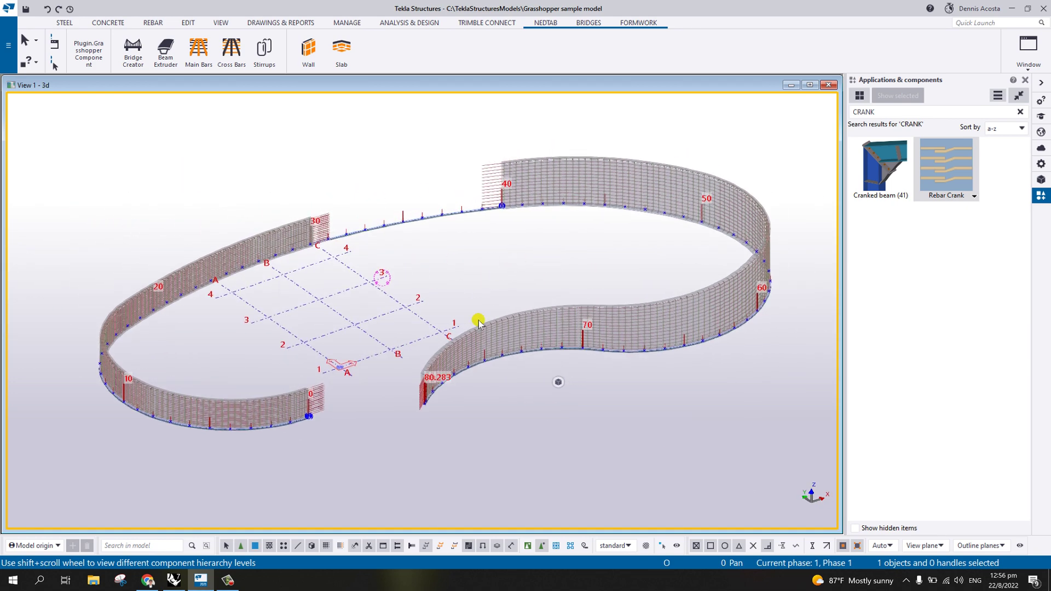